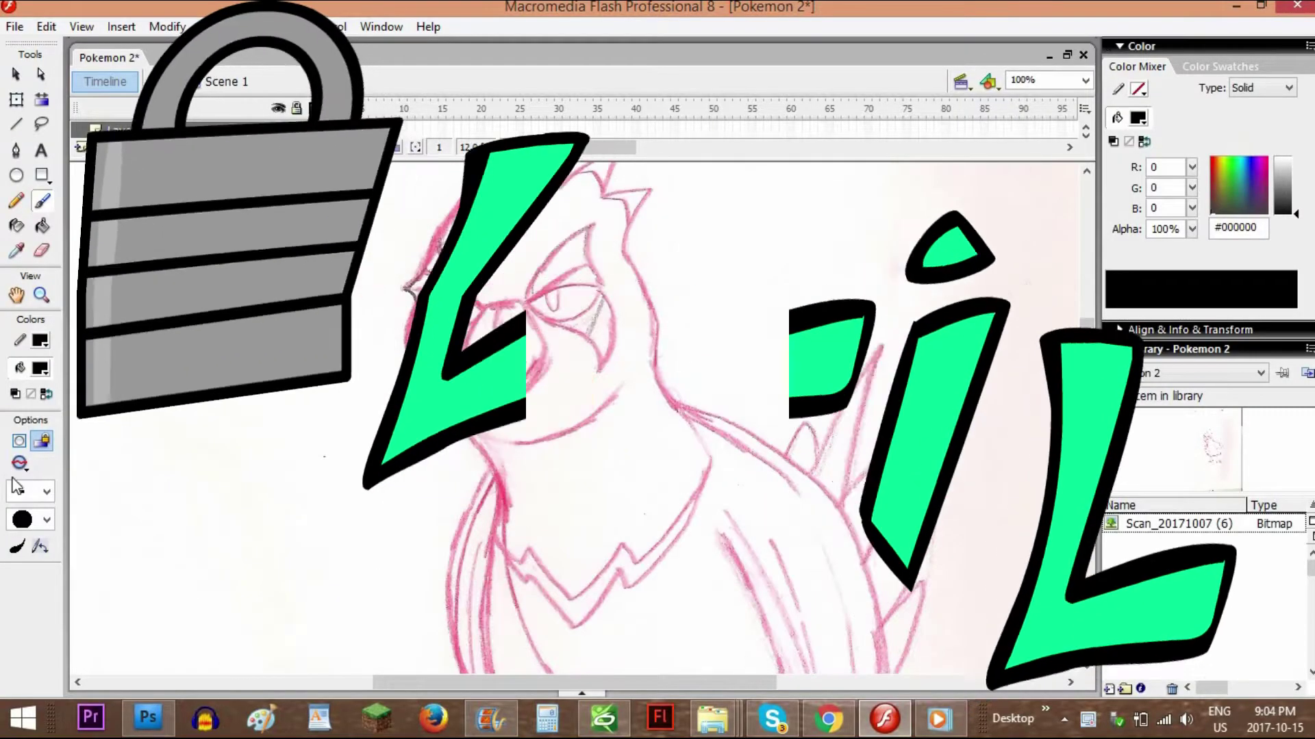
Trace the black outlines of both eyes over the pink bird sketch with the Brush tool
mouse_move(528, 302)
left_mouse_down()
mouse_move(601, 283)
mouse_move(529, 303)
left_mouse_up()
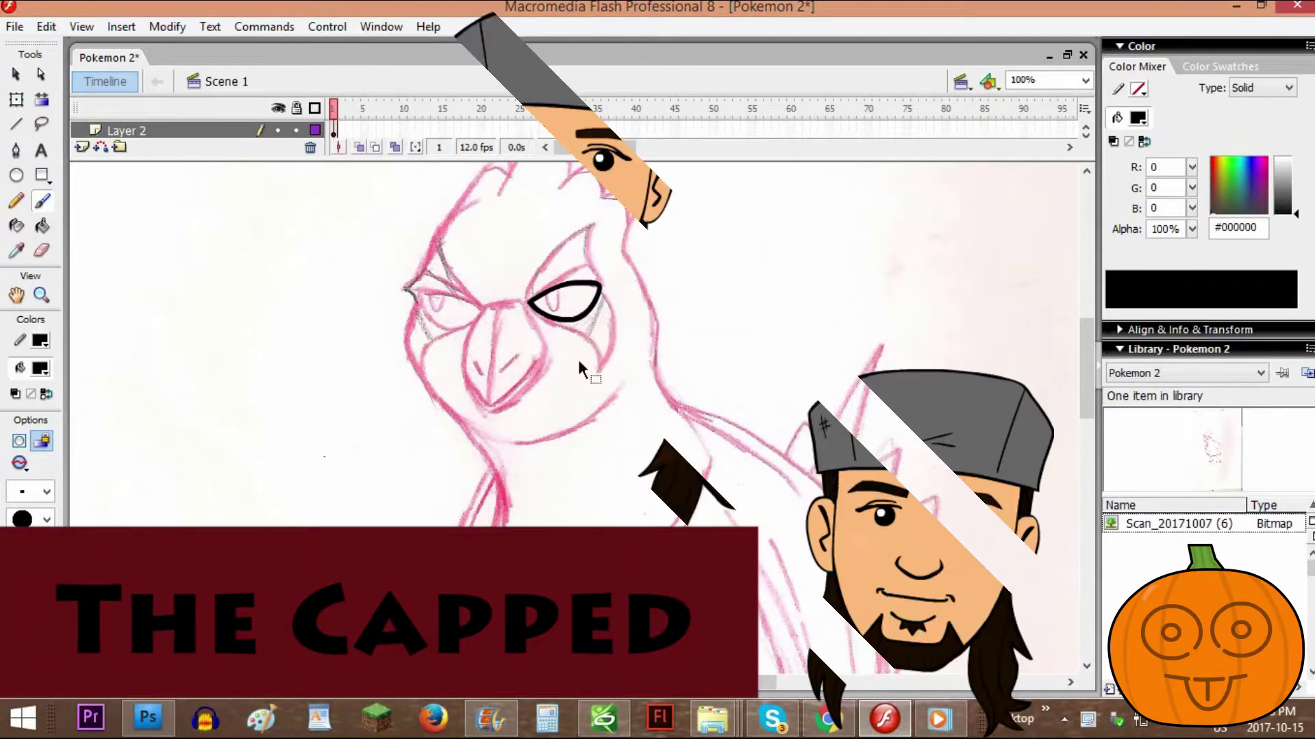
key("ctrl+=")
left_click_drag(1086, 369, 1086, 354)
left_click(46, 492)
left_click(29, 349)
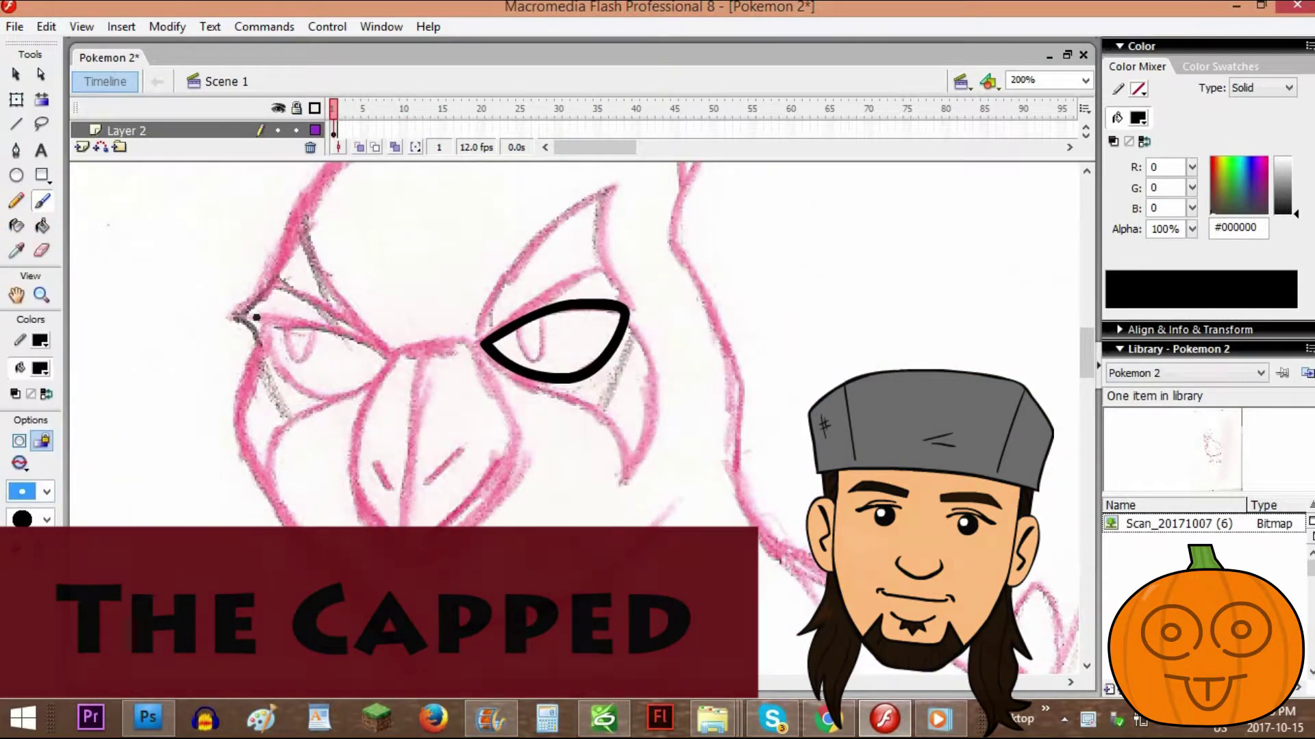
mouse_move(256, 317)
left_mouse_down()
mouse_move(306, 320)
mouse_move(386, 360)
mouse_move(354, 386)
mouse_move(312, 391)
mouse_move(258, 321)
left_mouse_up()
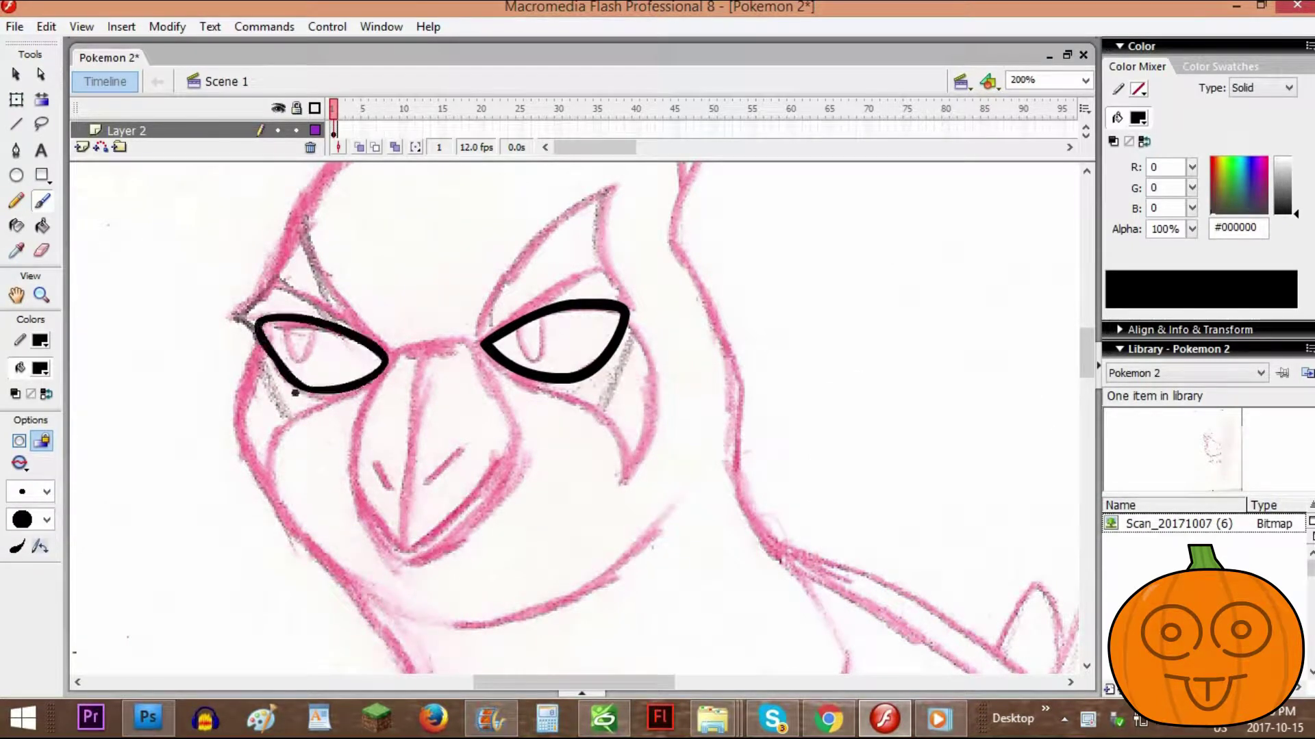
left_click(15, 75)
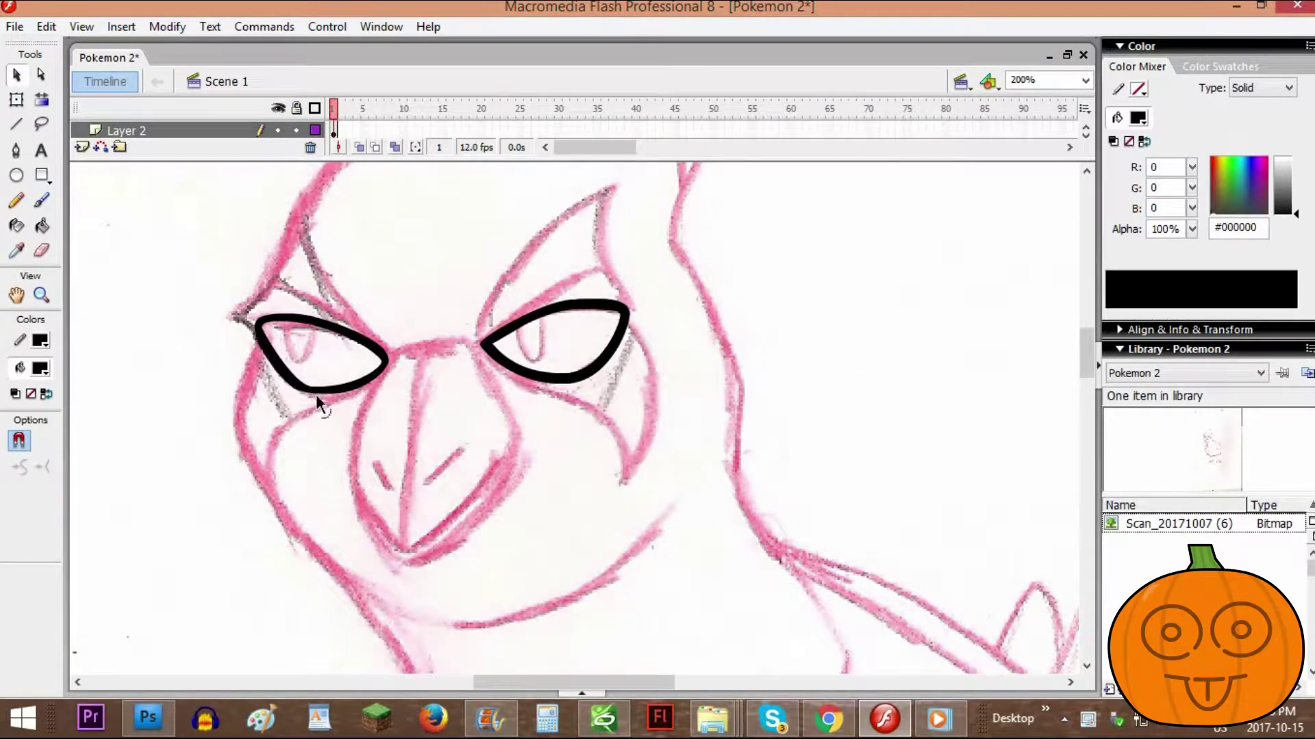
Trace the beak's closed outline between the eyes in black with the Brush tool
key("b")
mouse_move(391, 352)
left_mouse_down()
mouse_move(348, 449)
mouse_move(369, 525)
mouse_move(410, 556)
mouse_move(463, 523)
mouse_move(507, 455)
mouse_move(500, 409)
left_mouse_up()
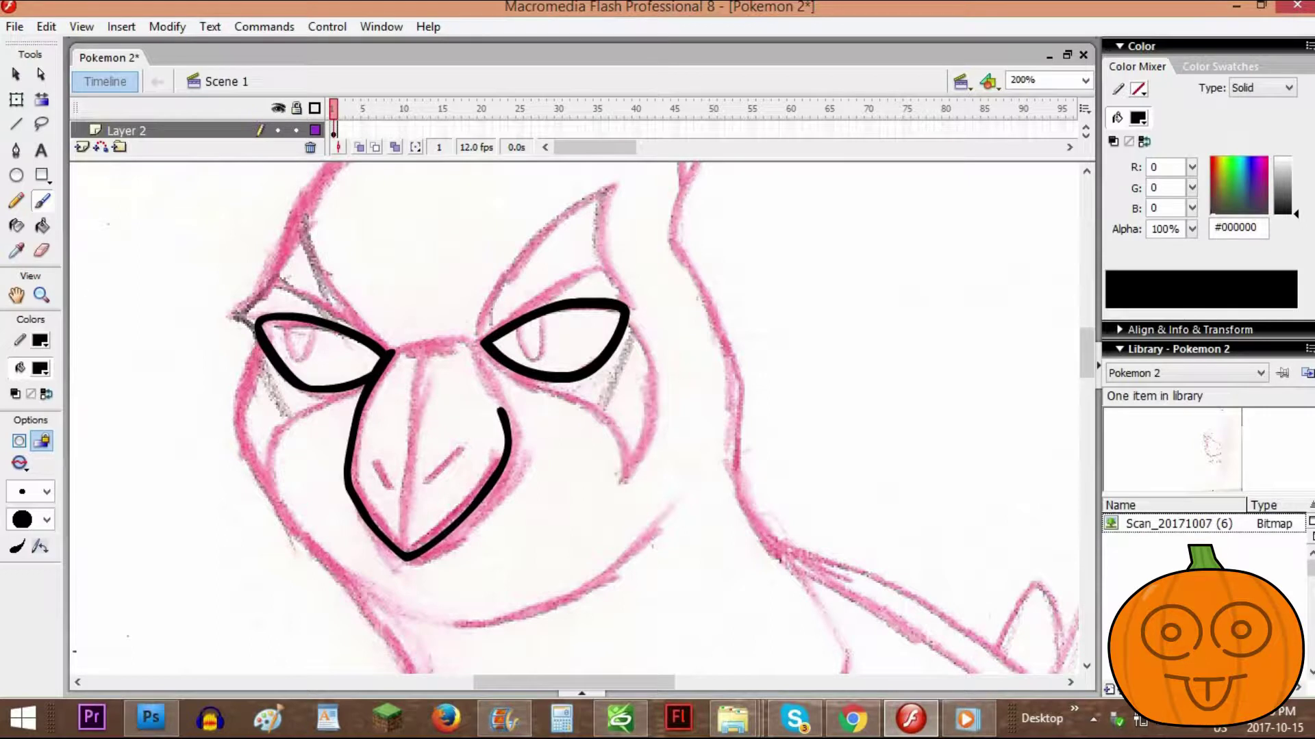
key("v")
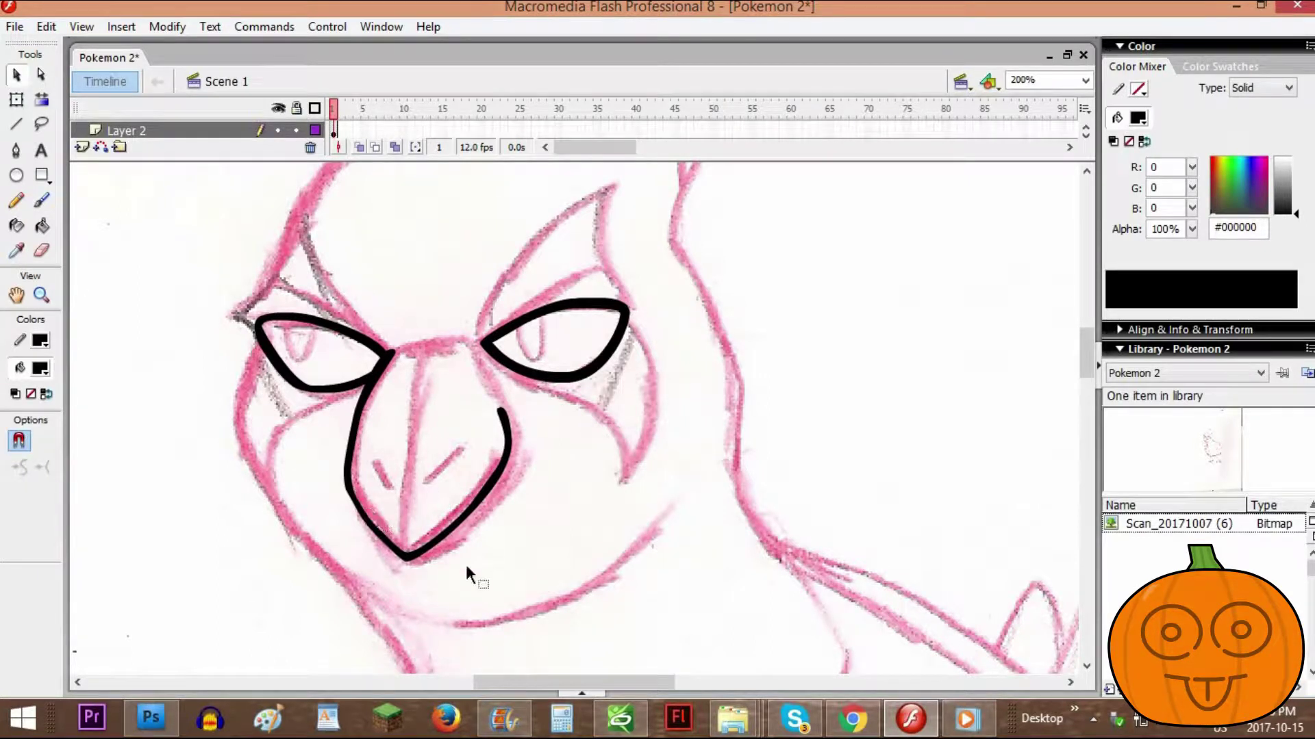
left_click(42, 200)
mouse_move(445, 346)
left_mouse_down()
mouse_move(466, 347)
mouse_move(426, 325)
mouse_move(454, 338)
mouse_move(503, 411)
left_mouse_up()
key("ctrl+z")
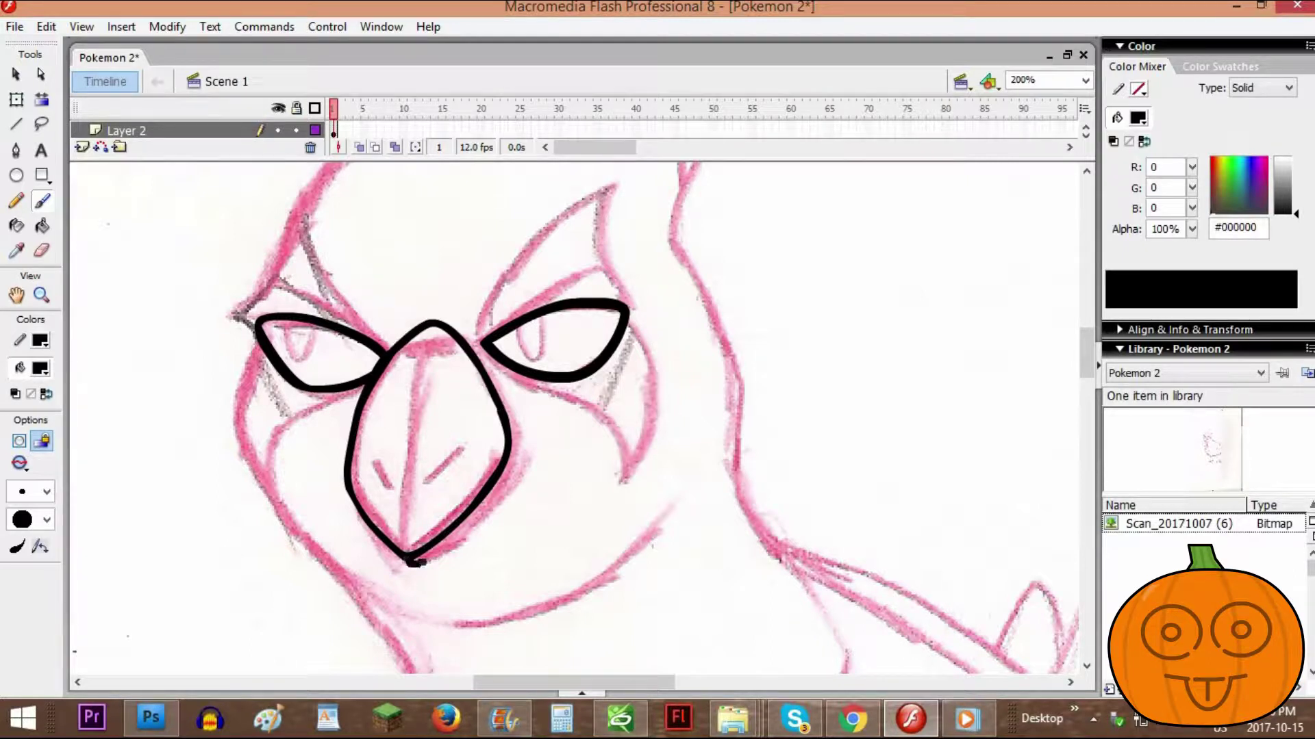
Brush a second line along the beak's lower right edge and add the two short nostril strokes
mouse_move(415, 561)
left_mouse_down()
mouse_move(457, 539)
mouse_move(510, 453)
left_mouse_up()
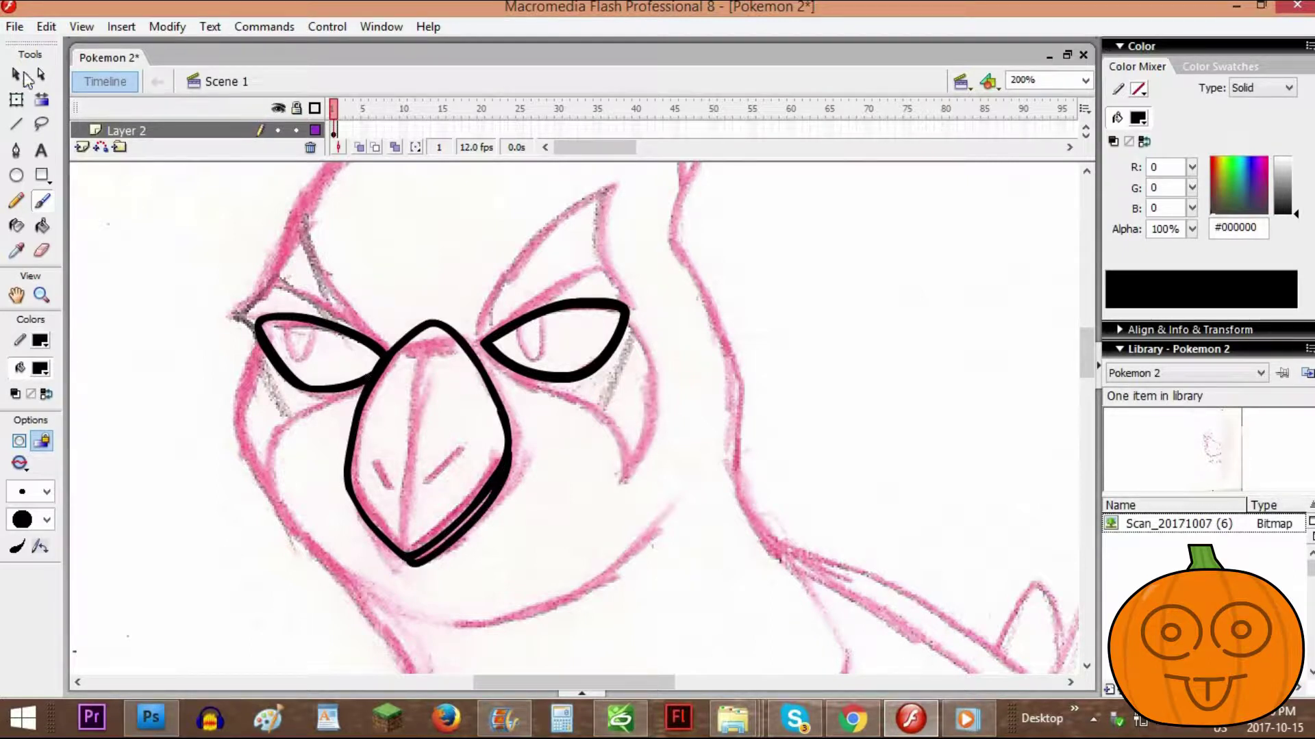
left_click(19, 74)
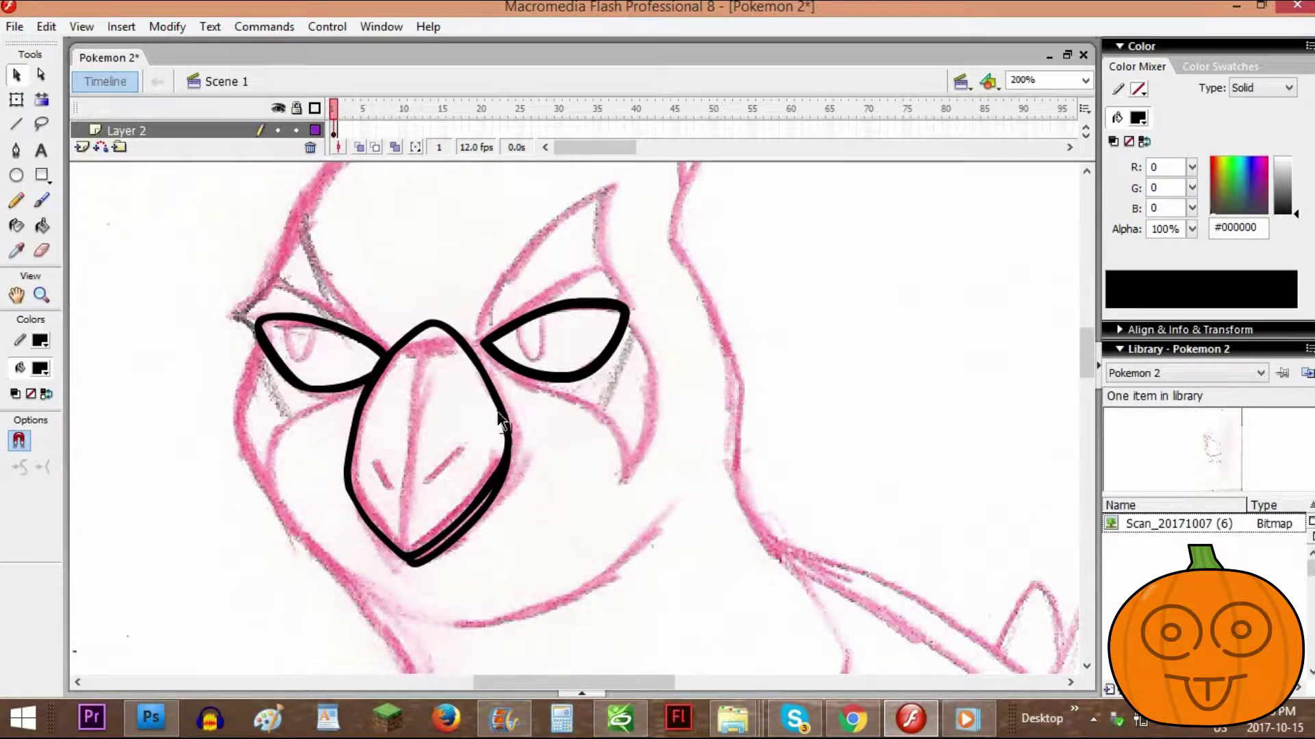
left_click(41, 201)
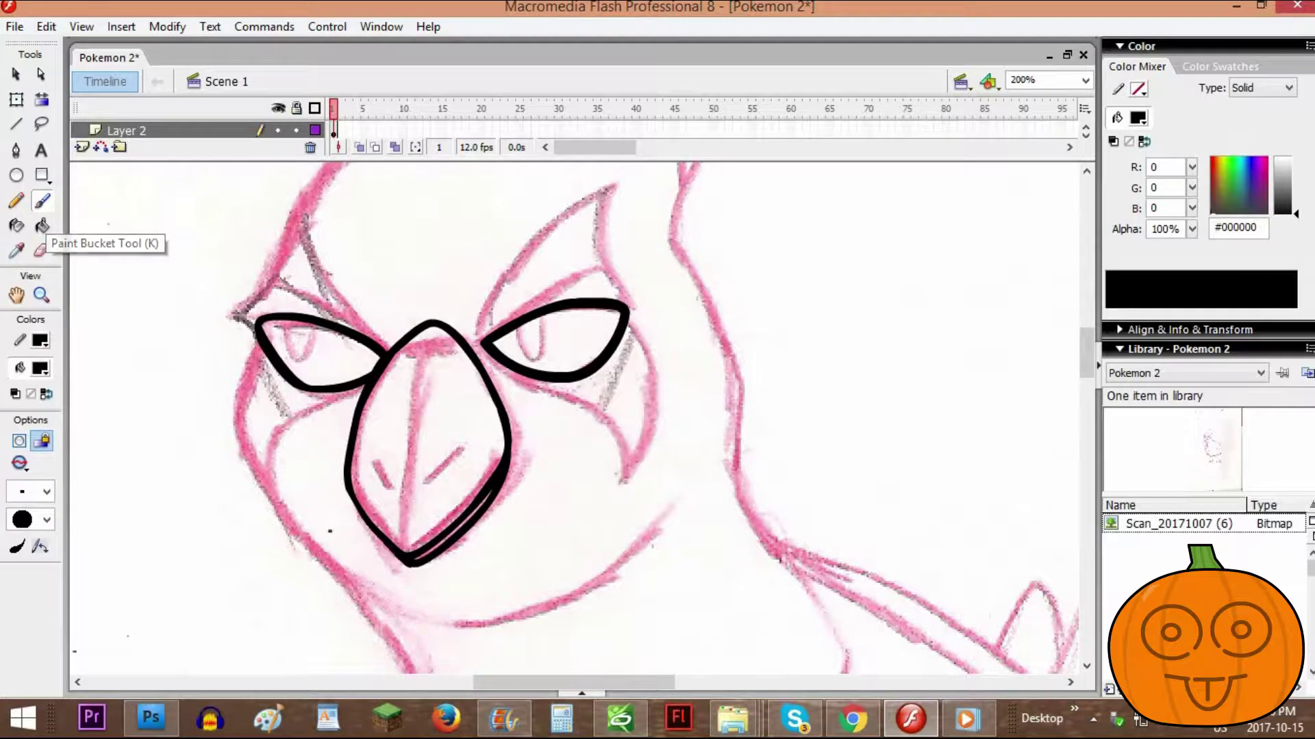
left_click_drag(430, 489, 466, 452)
left_click_drag(371, 464, 390, 493)
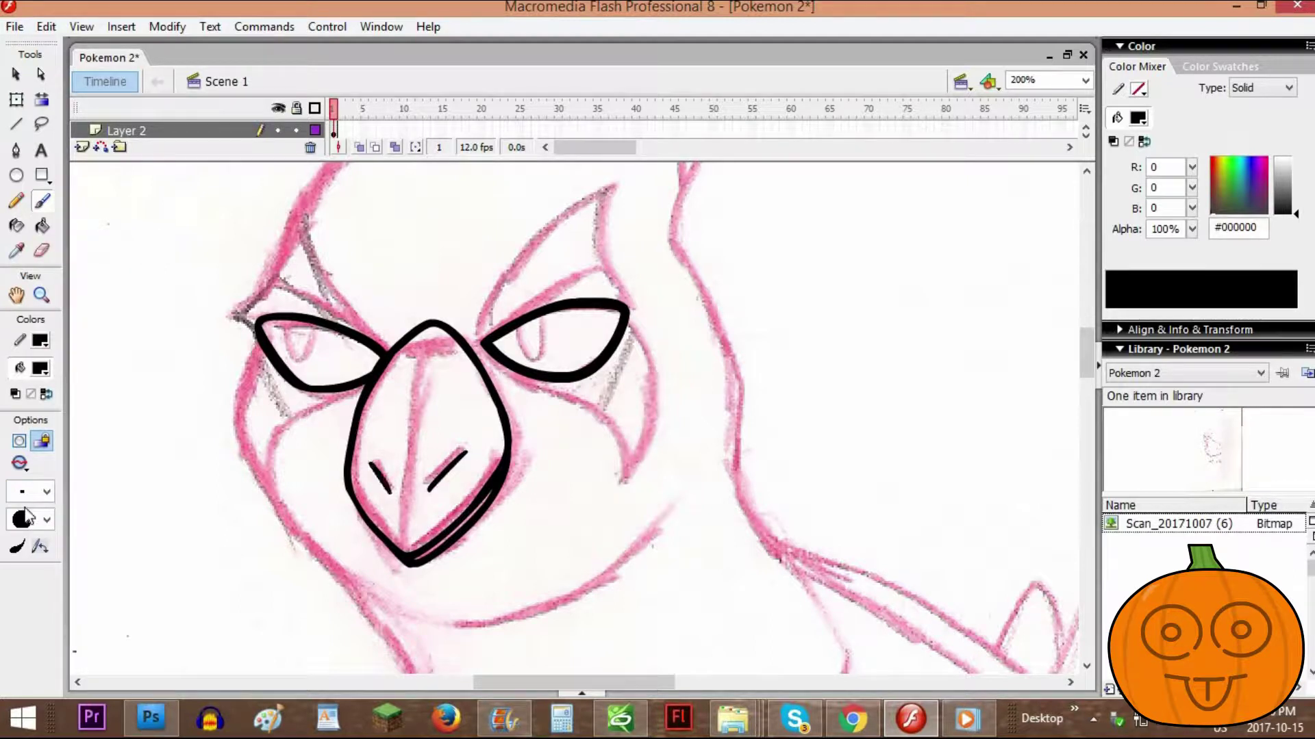
With a thicker brush, trace the pointed marking around the right-hand eye and sharpen its tips with the Selection tool
left_click(27, 491)
left_click(27, 310)
scroll(742, 331, "up", 2)
mouse_move(479, 404)
left_mouse_down()
mouse_move(482, 360)
mouse_move(543, 270)
mouse_move(605, 232)
left_mouse_up()
key("ctrl+z")
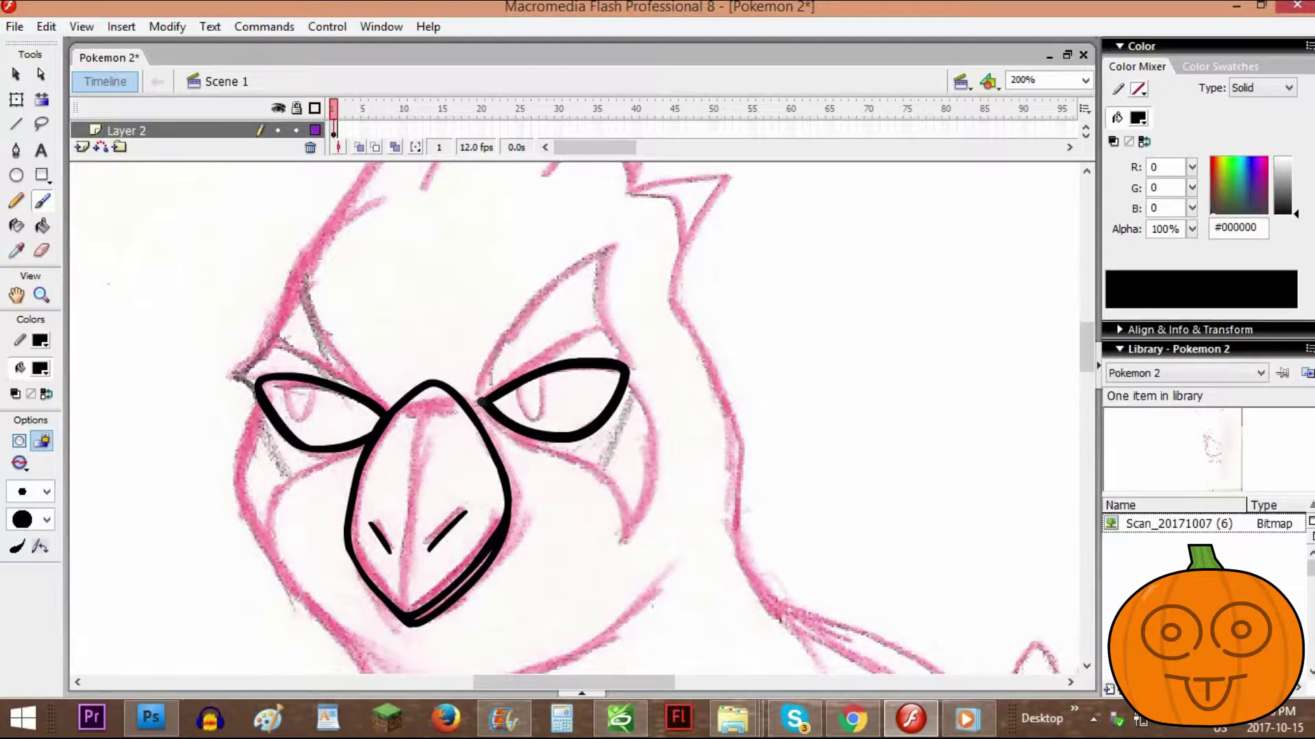
mouse_move(478, 396)
left_mouse_down()
mouse_move(519, 304)
mouse_move(614, 238)
mouse_move(598, 302)
mouse_move(641, 387)
mouse_move(655, 473)
mouse_move(619, 546)
mouse_move(614, 490)
mouse_move(509, 442)
mouse_move(482, 404)
left_mouse_up()
right_click(480, 404)
left_click(20, 75)
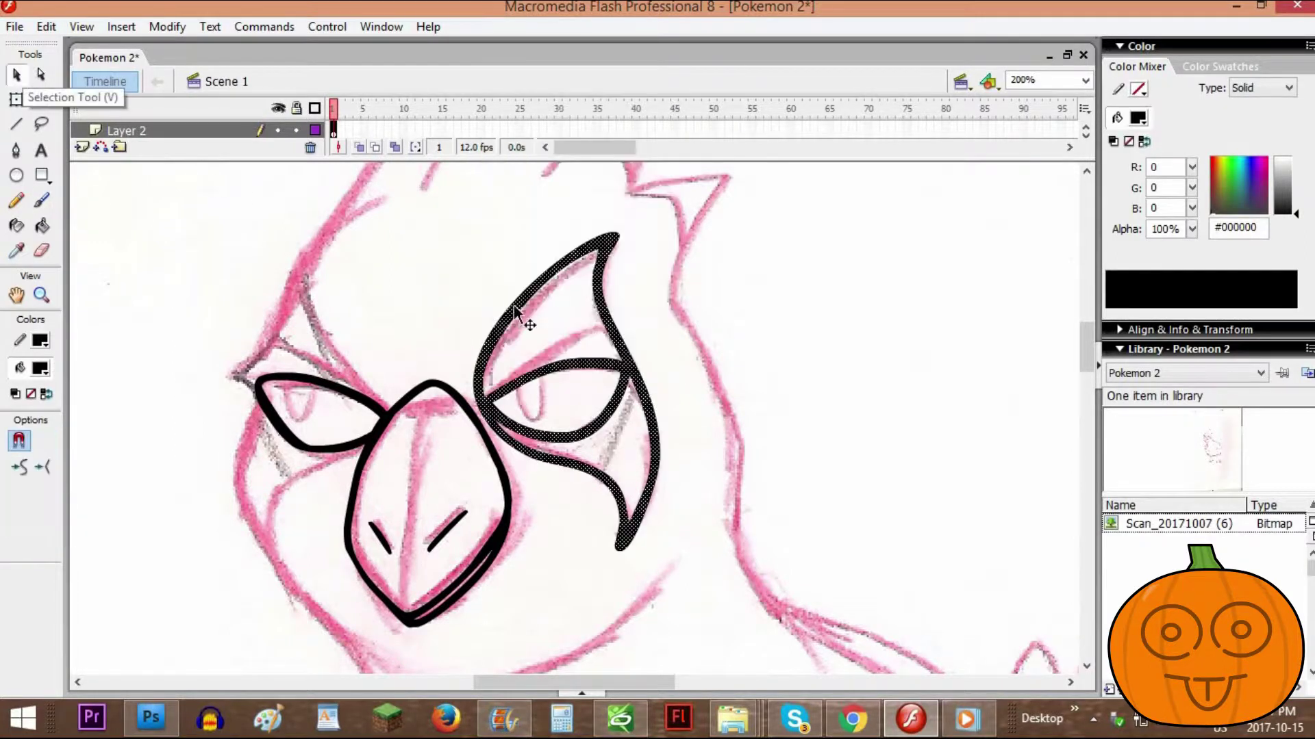
left_click(619, 546)
left_click_drag(618, 548, 621, 546)
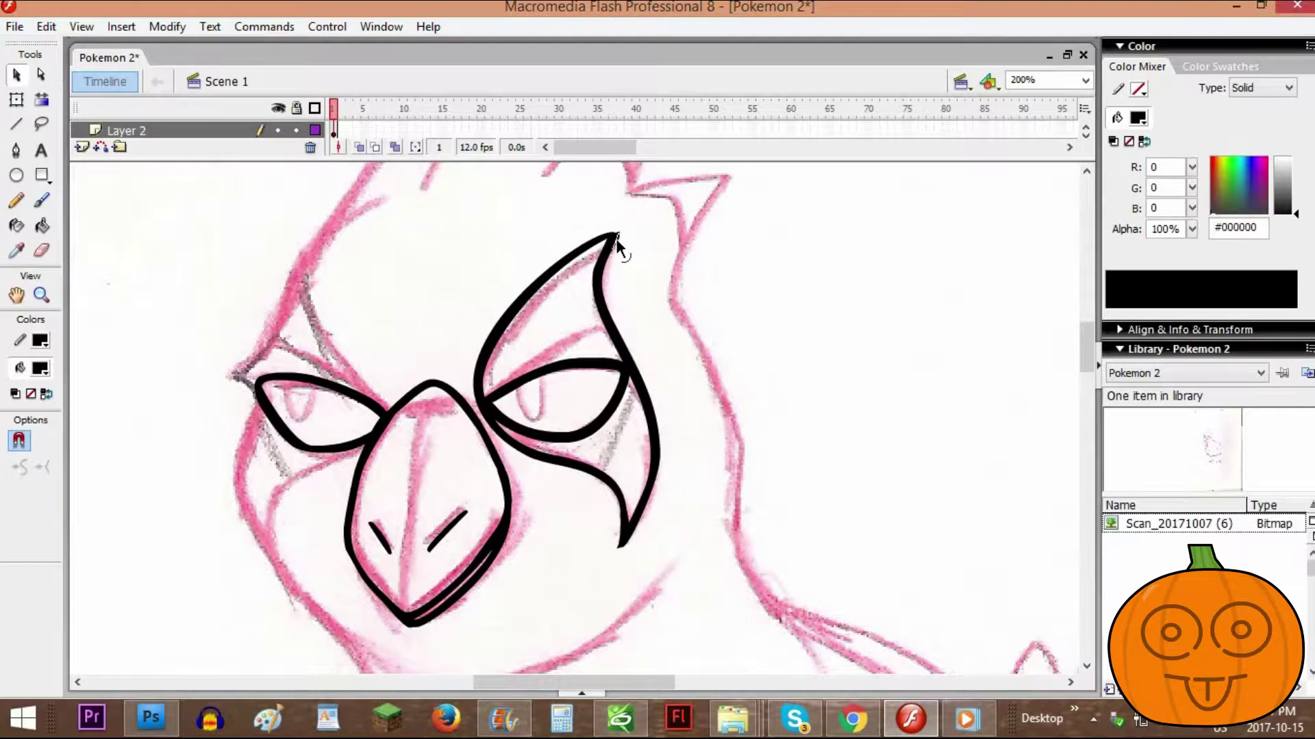
left_click(488, 356)
Brush the thinner inner dividing lines above and below the eye inside the right-hand marking
left_click(42, 200)
left_click(46, 492)
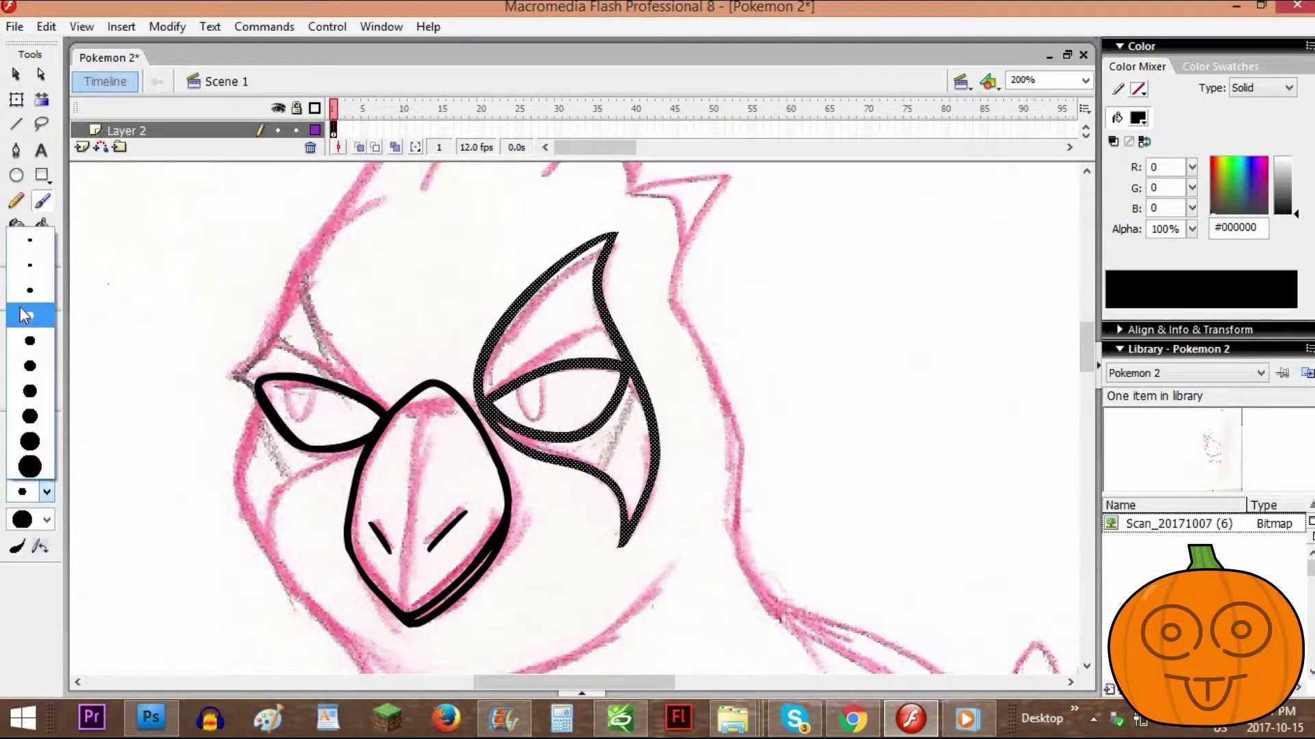
left_click(30, 314)
left_click_drag(483, 400, 600, 303)
key("ctrl+z")
right_click(597, 302)
right_click(585, 474)
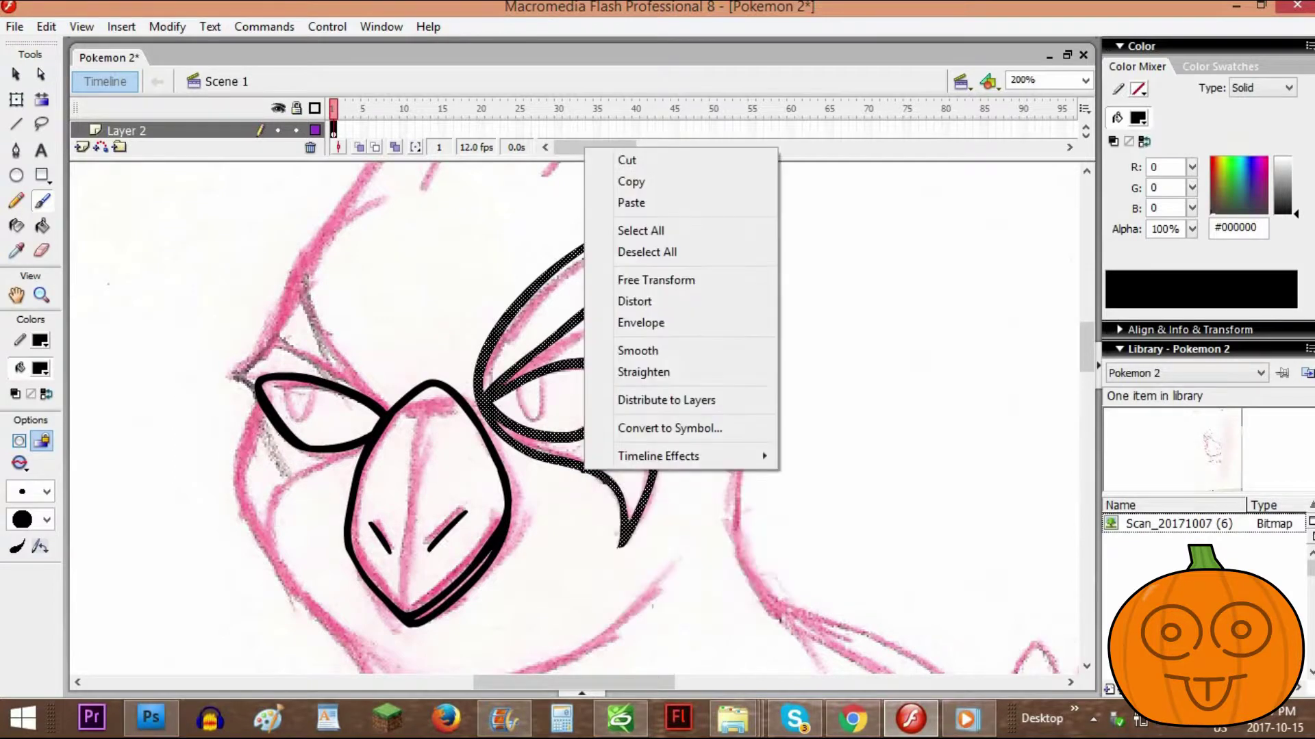
left_click(606, 482)
left_click_drag(612, 444, 634, 378)
Trace the left-hand eye's brow line and the pointed marking below the eye, including its inner dividing line
left_click(43, 492)
left_click(32, 301)
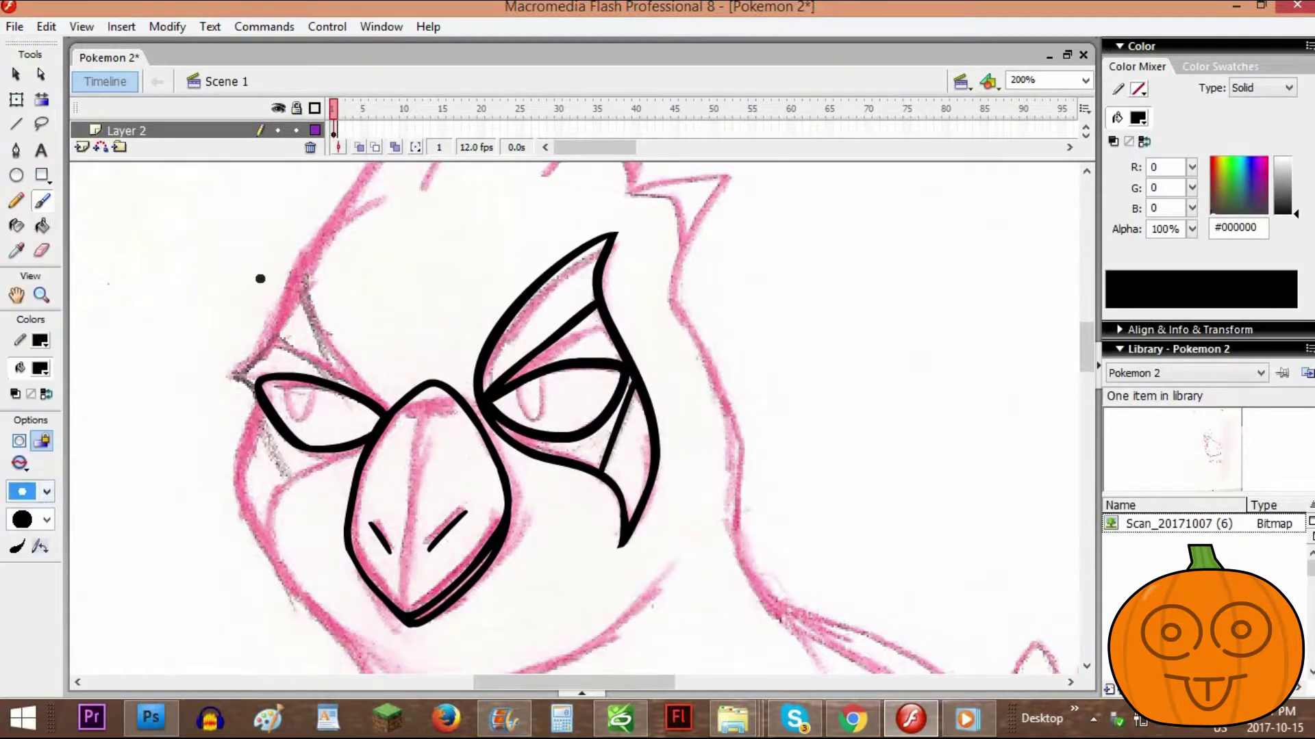
left_click_drag(293, 282, 384, 411)
mouse_move(270, 550)
left_mouse_down()
mouse_move(281, 507)
mouse_move(373, 437)
left_mouse_up()
left_click(43, 494)
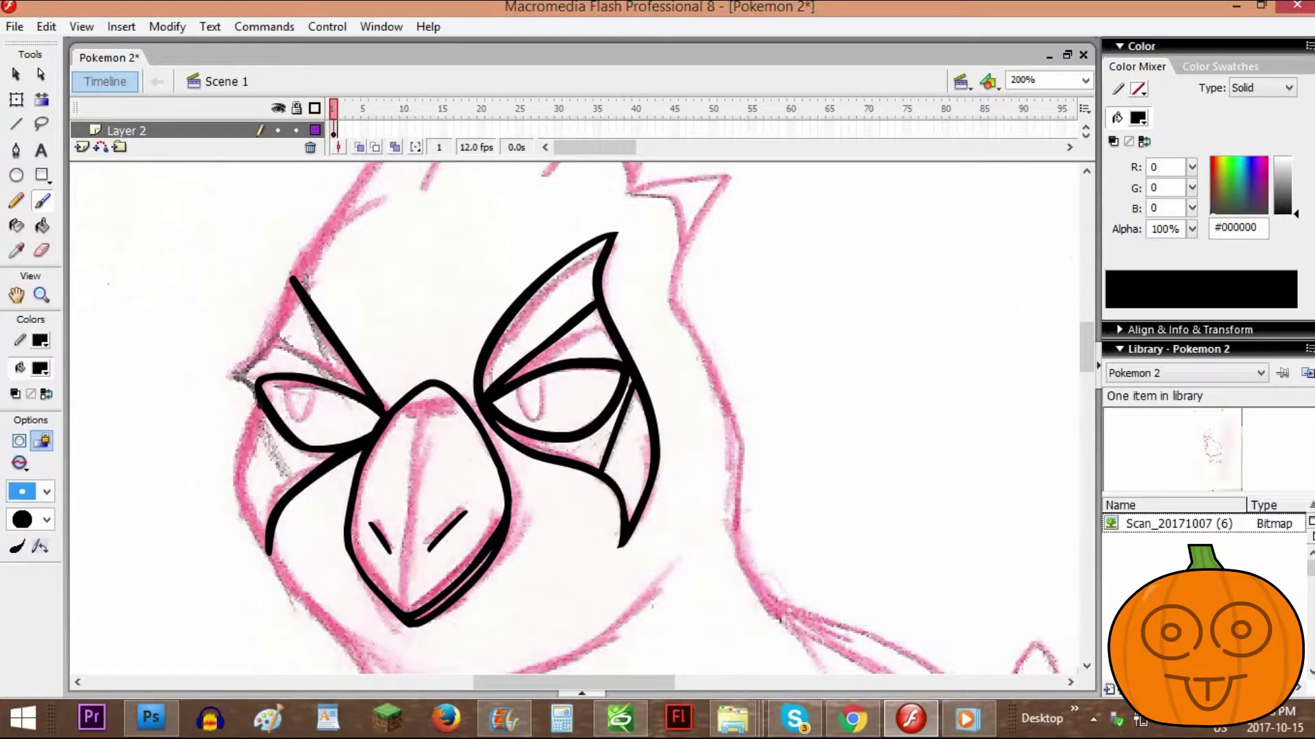
mouse_move(255, 399)
left_mouse_down()
mouse_move(239, 490)
mouse_move(273, 564)
left_mouse_up()
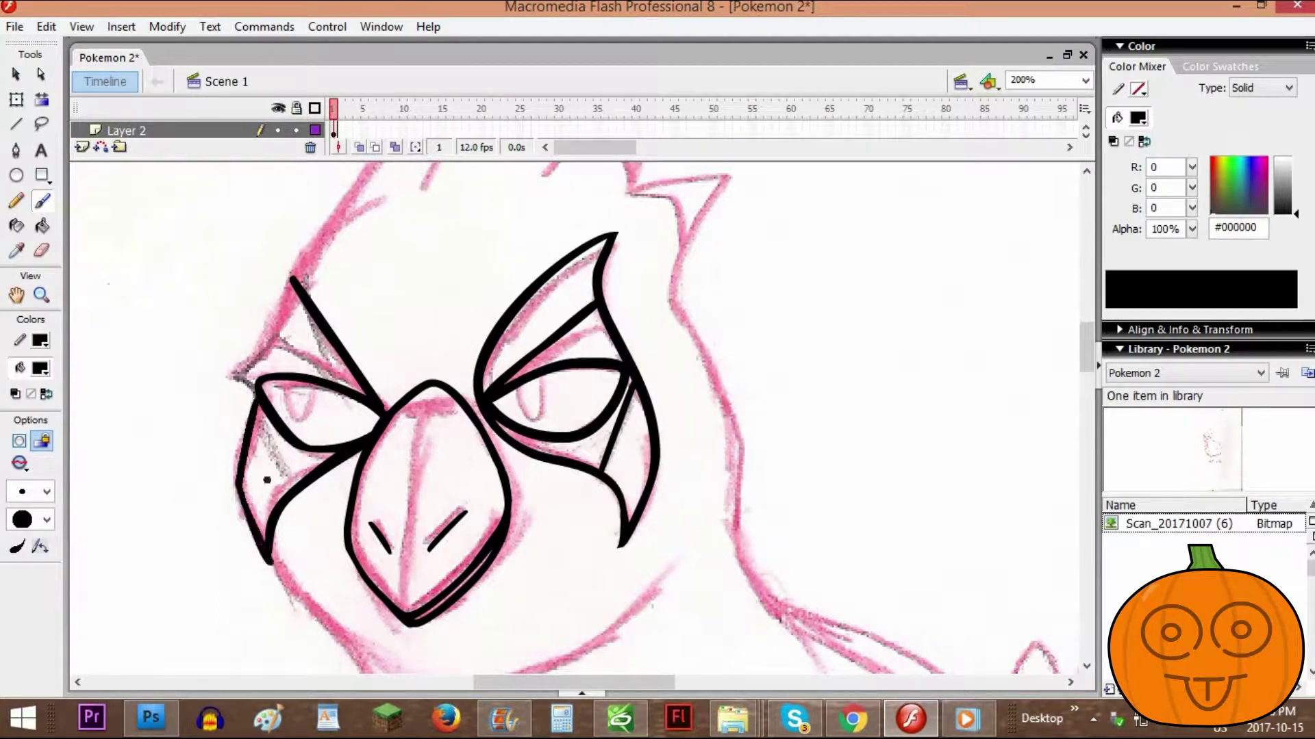
left_click_drag(273, 449, 294, 487)
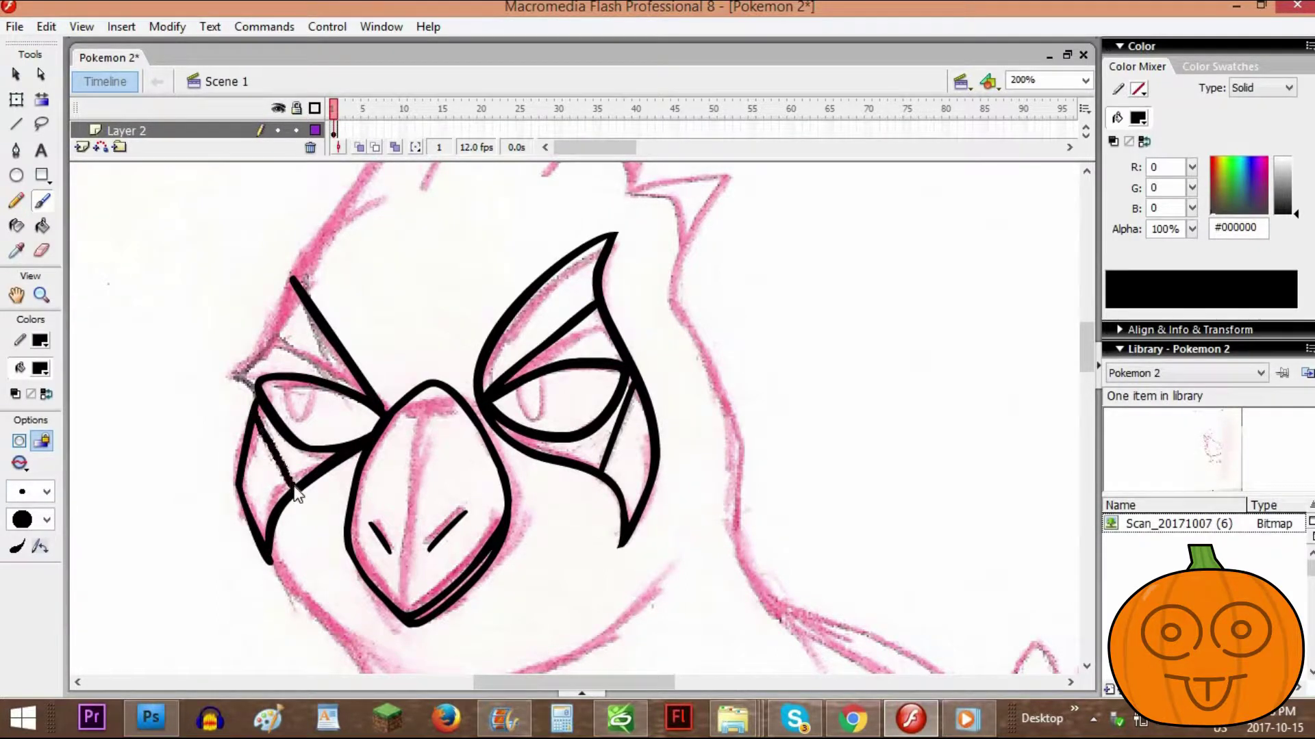
right_click(293, 490)
Trace the head's outer edge beside the left-hand brow and add the dividing line inside the upper marking
left_click_drag(254, 392, 306, 245)
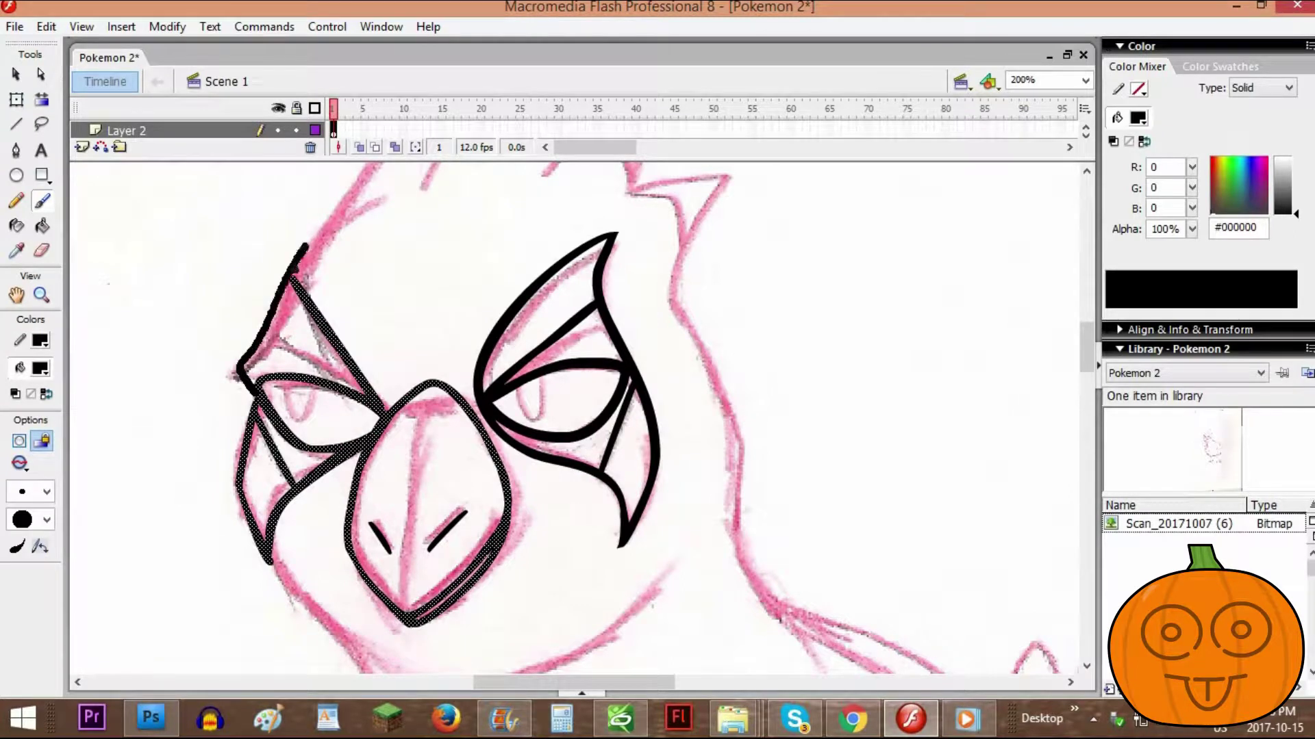
right_click(290, 278)
left_click(17, 75)
left_click(300, 246)
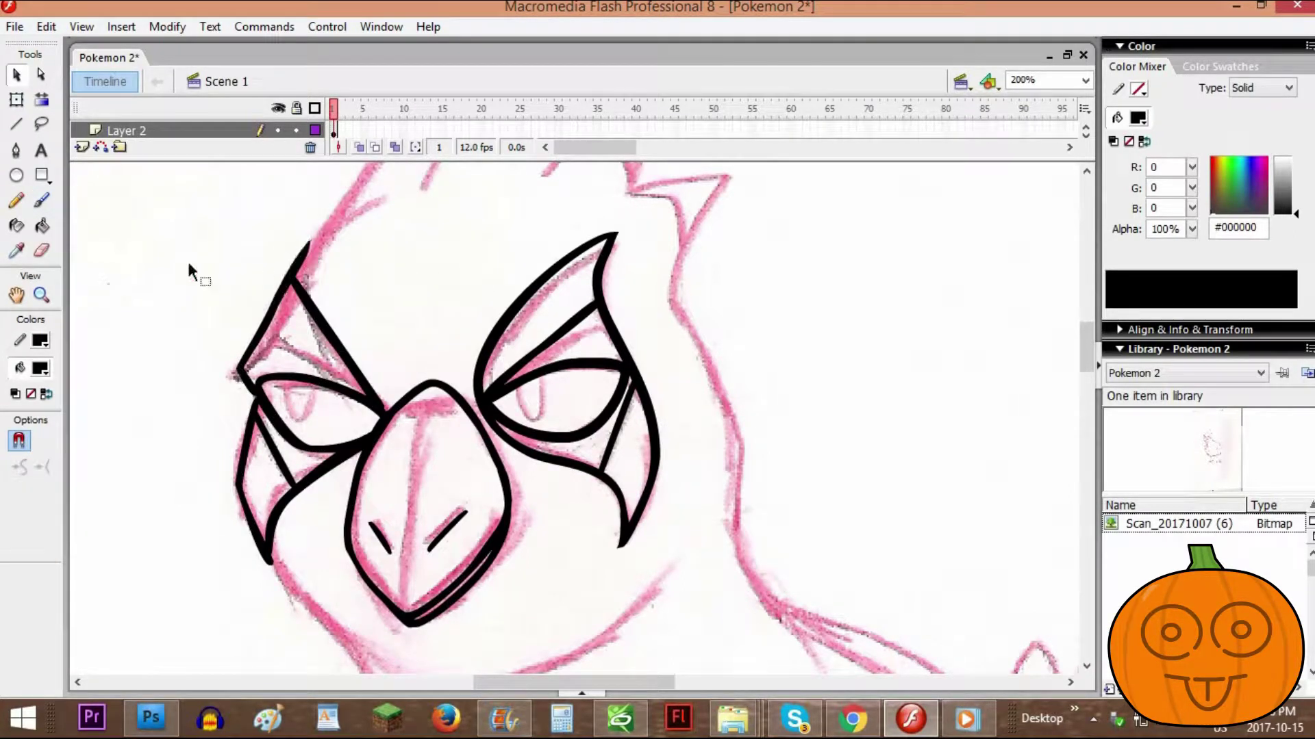
left_click(41, 199)
left_click_drag(271, 319, 367, 396)
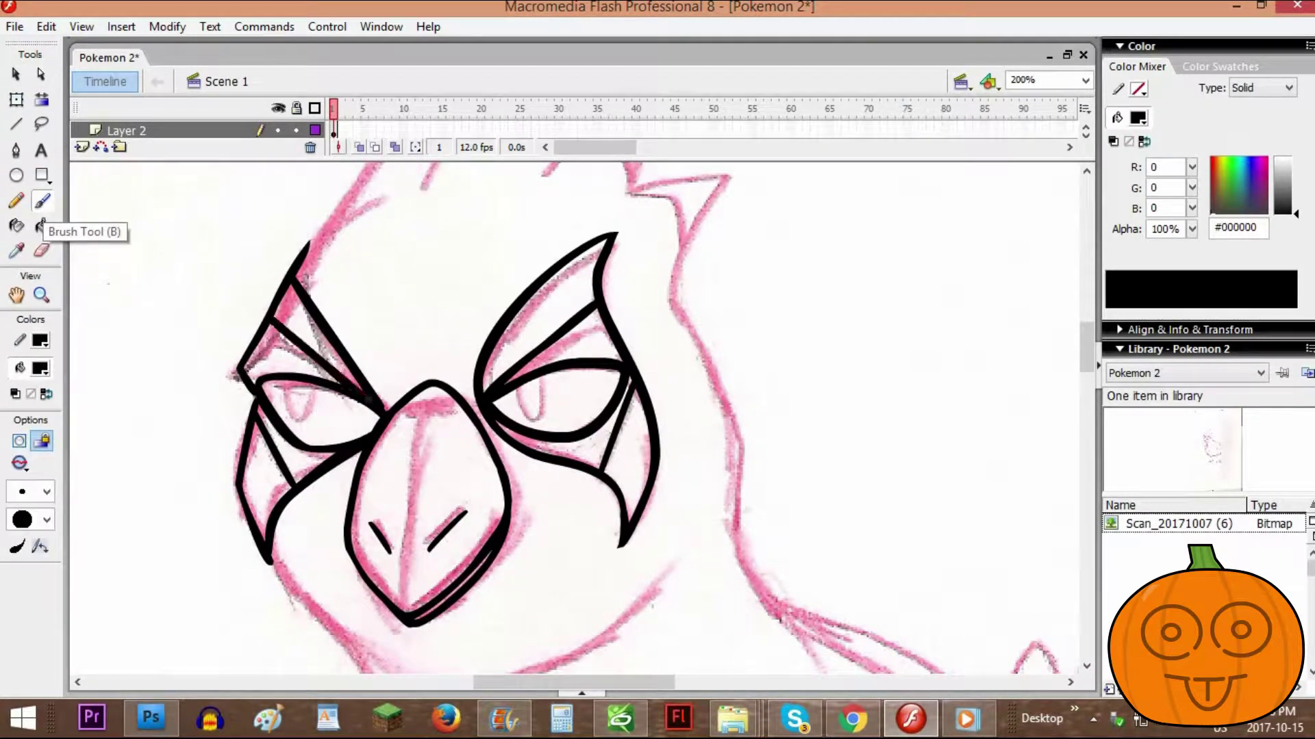
Trace the left side of the forehead and the first three crest spikes, refining a stroke end with the Selection tool
left_click_drag(1086, 356, 1086, 341)
mouse_move(310, 409)
left_mouse_down()
mouse_move(415, 259)
mouse_move(441, 260)
mouse_move(447, 306)
left_mouse_up()
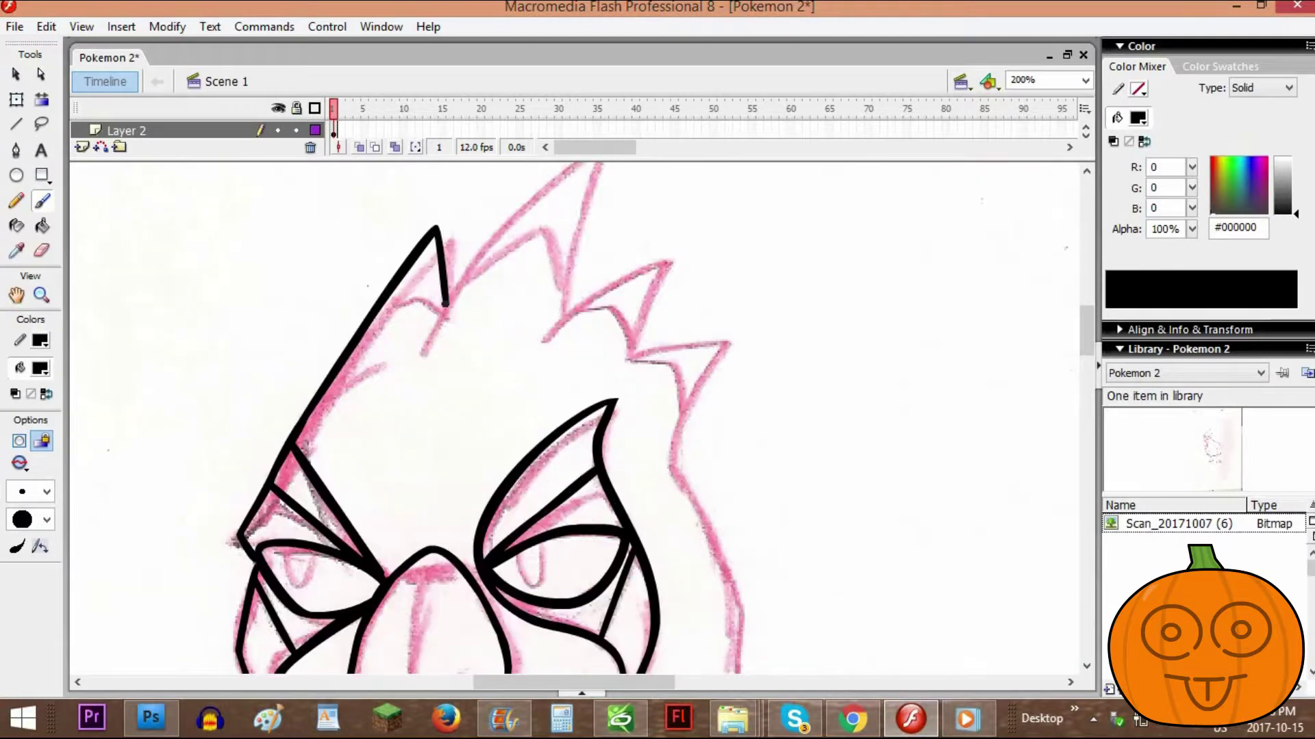
scroll(455, 317, "up", 3)
mouse_move(437, 432)
left_mouse_down()
mouse_move(481, 351)
mouse_move(570, 267)
mouse_move(588, 294)
mouse_move(568, 404)
mouse_move(669, 357)
mouse_move(634, 457)
left_mouse_up()
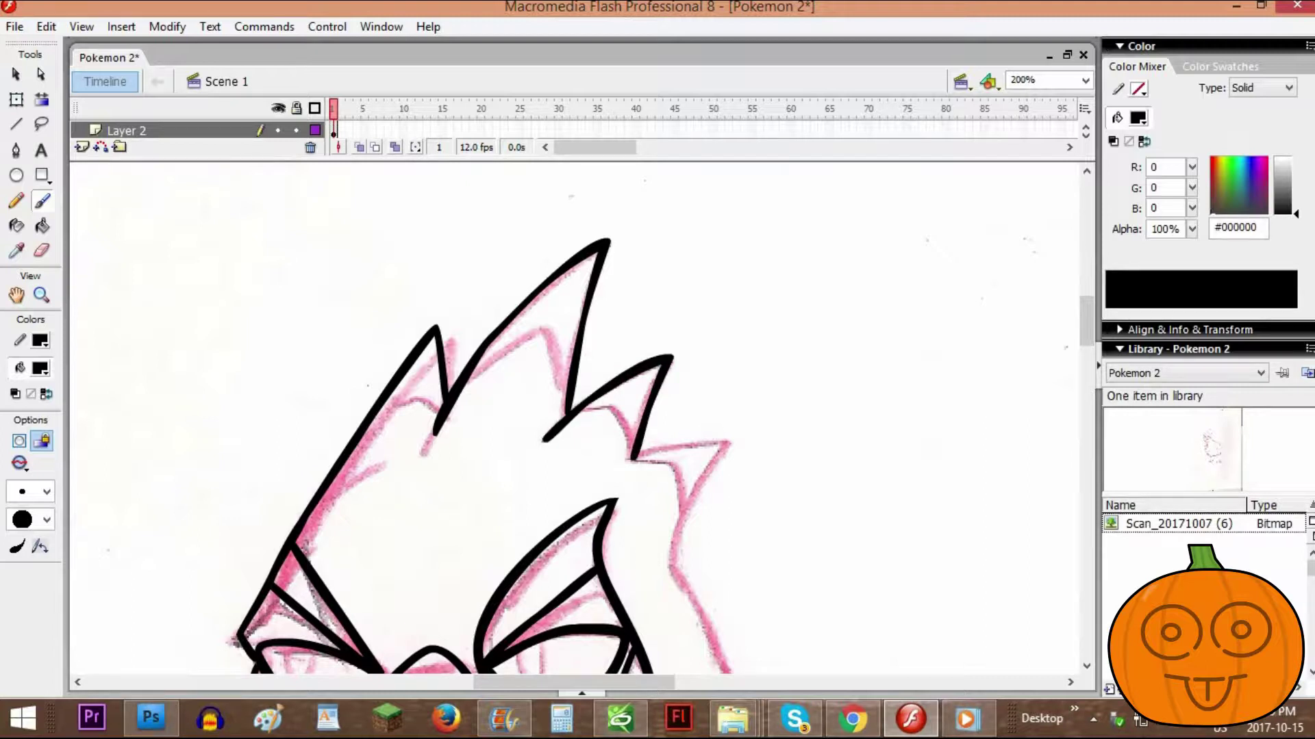
key("v")
left_click_drag(438, 433, 434, 436)
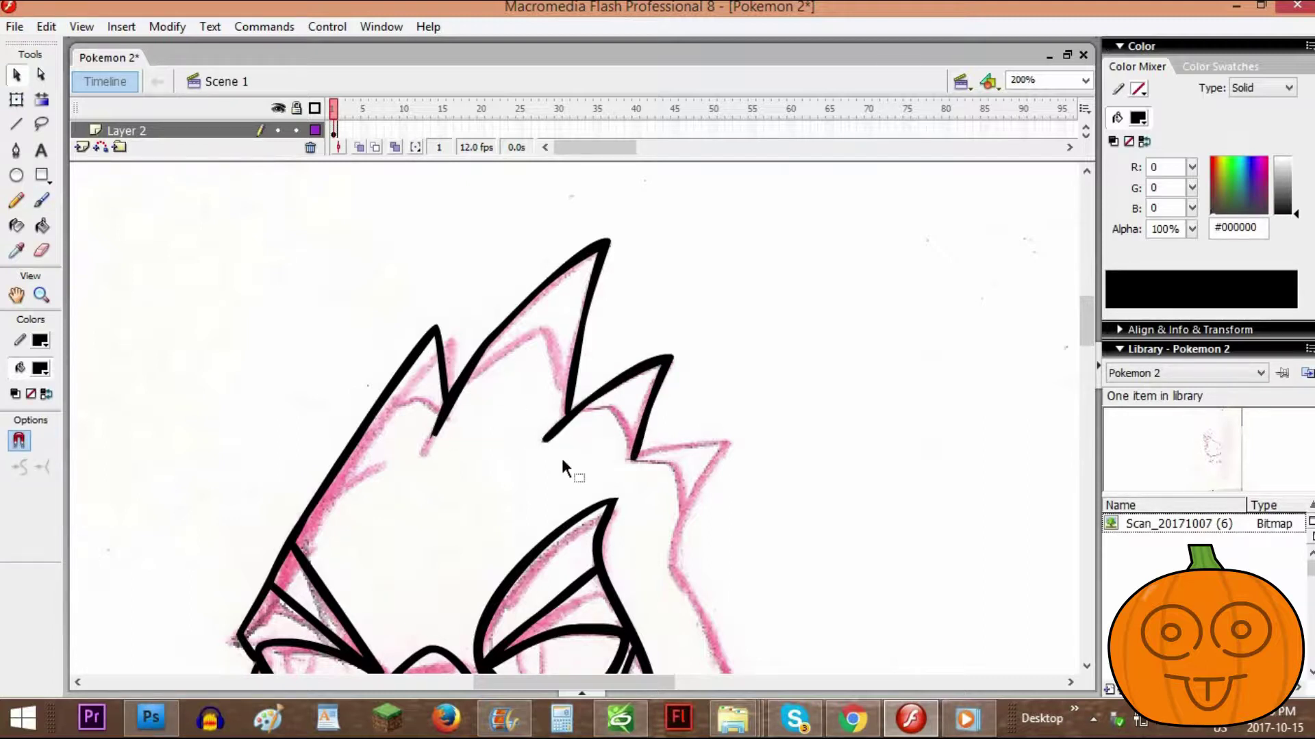
Trace the fourth crest spike down to the start of the back of the head
key("b")
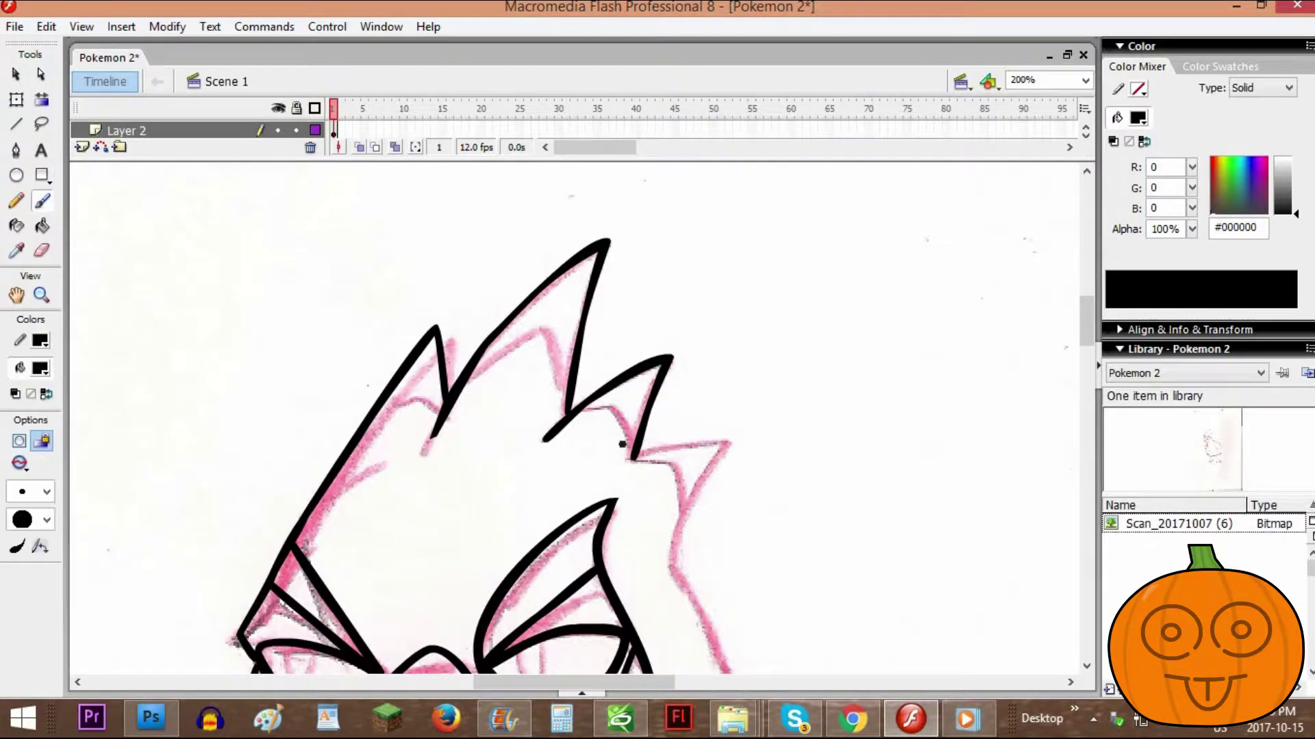
mouse_move(626, 460)
left_mouse_down()
mouse_move(727, 443)
mouse_move(689, 510)
mouse_move(680, 572)
left_mouse_up()
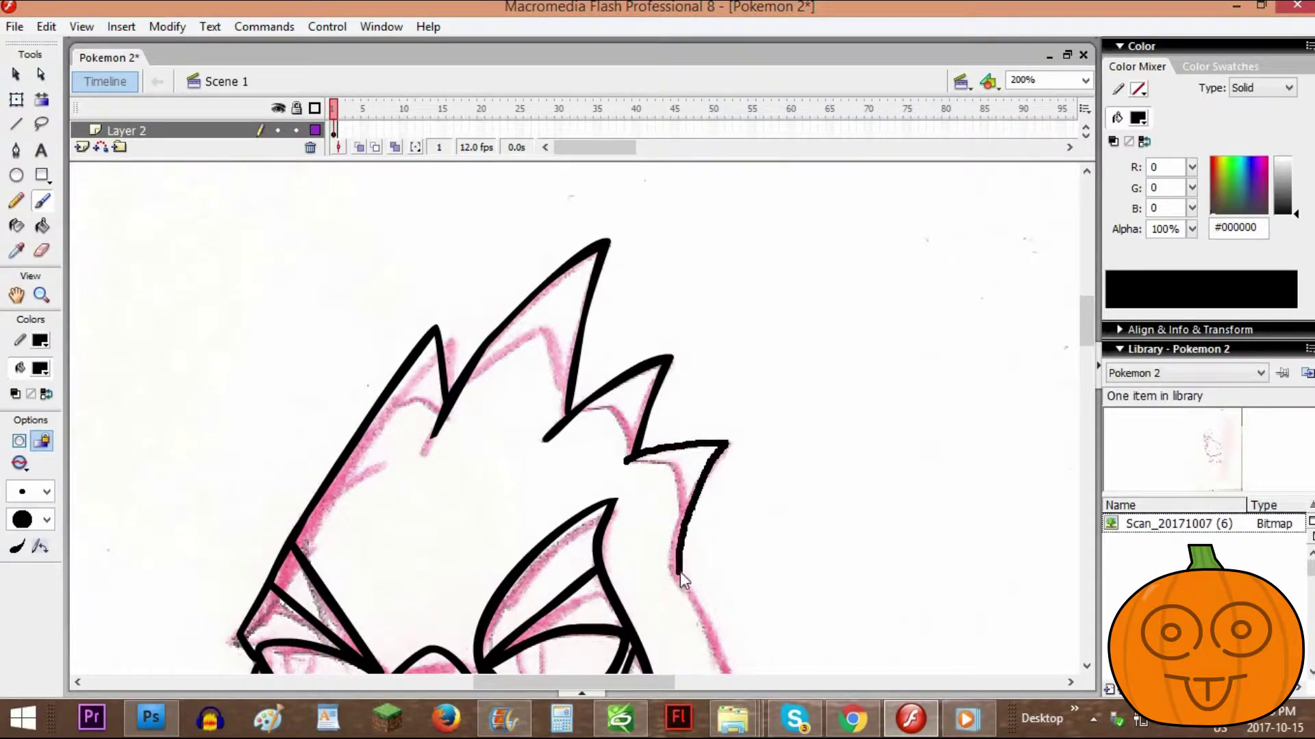
right_click(680, 574)
Choose a thinner brush and draw the inner contour lines at the base of the first three crest spikes
left_click(48, 491)
left_click(26, 294)
left_click(46, 491)
left_click(26, 315)
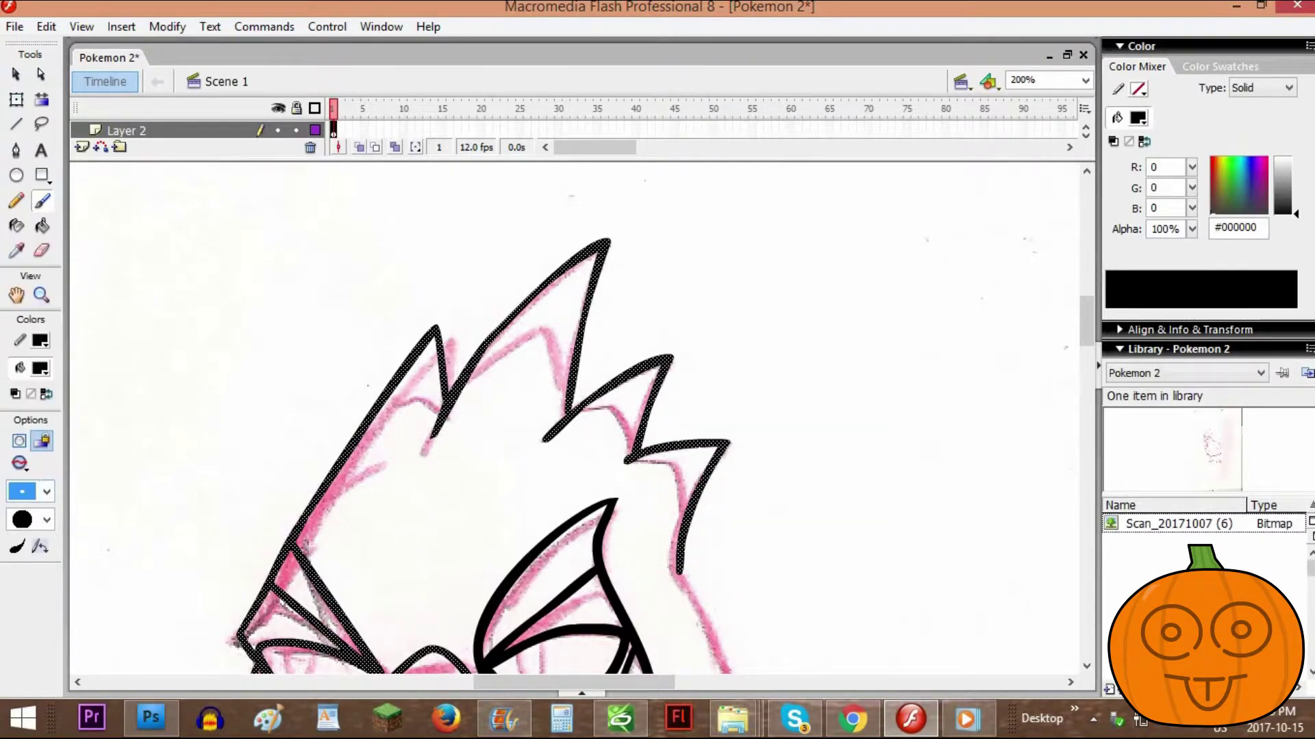
mouse_move(465, 384)
left_mouse_down()
mouse_move(500, 357)
mouse_move(553, 362)
mouse_move(567, 411)
left_mouse_up()
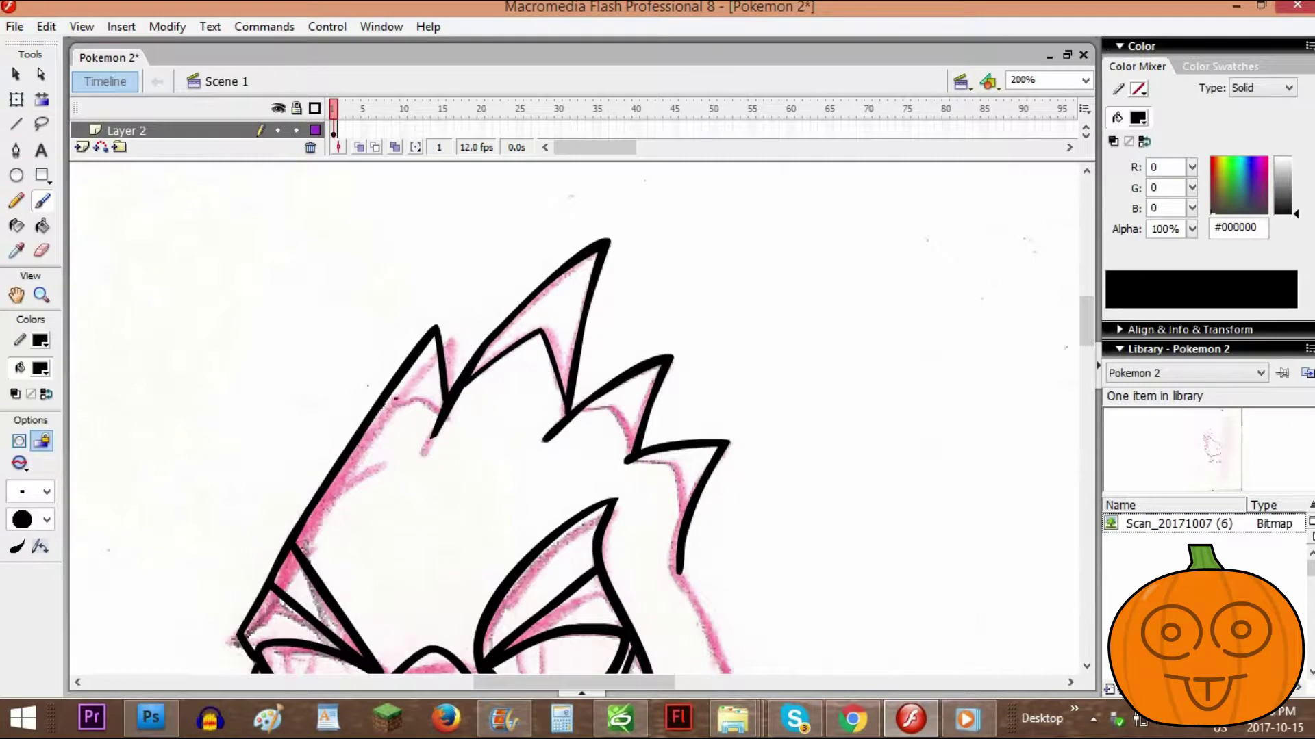
mouse_move(383, 405)
left_mouse_down()
mouse_move(415, 390)
mouse_move(443, 413)
left_mouse_up()
left_click_drag(575, 409, 633, 449)
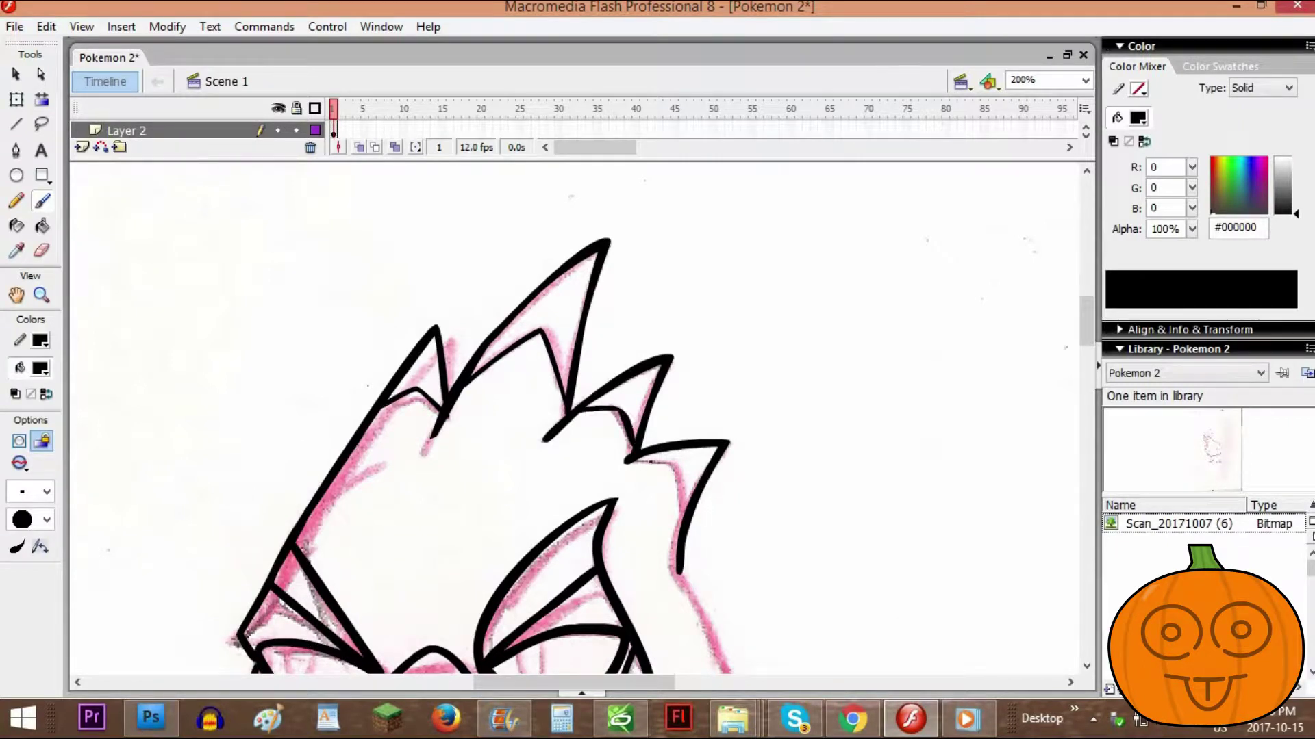
Draw the inner contour line at the base of the fourth crest spike, undoing and redrawing unsatisfactory strokes
left_click_drag(682, 506, 684, 518)
key("ctrl+z")
mouse_move(635, 460)
left_mouse_down()
mouse_move(676, 468)
mouse_move(682, 521)
left_mouse_up()
key("ctrl+z")
key("ctrl+z")
key("ctrl+z")
left_click_drag(683, 515, 630, 460)
key("ctrl+z")
key("v")
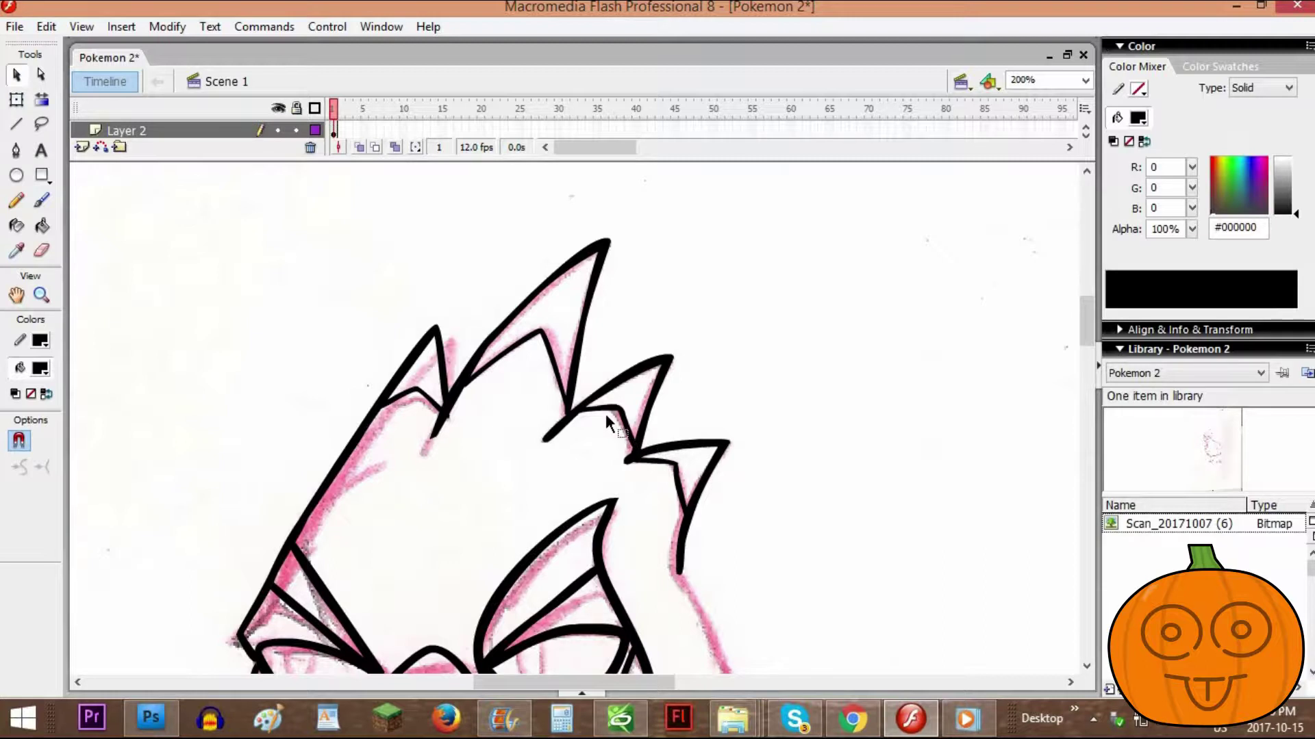
With a thicker brush, trace the back of the head and neck from the last crest spike down to the shoulder
key("ctrl+minus")
scroll(942, 348, "down", 3)
scroll(1094, 385, "down", 2)
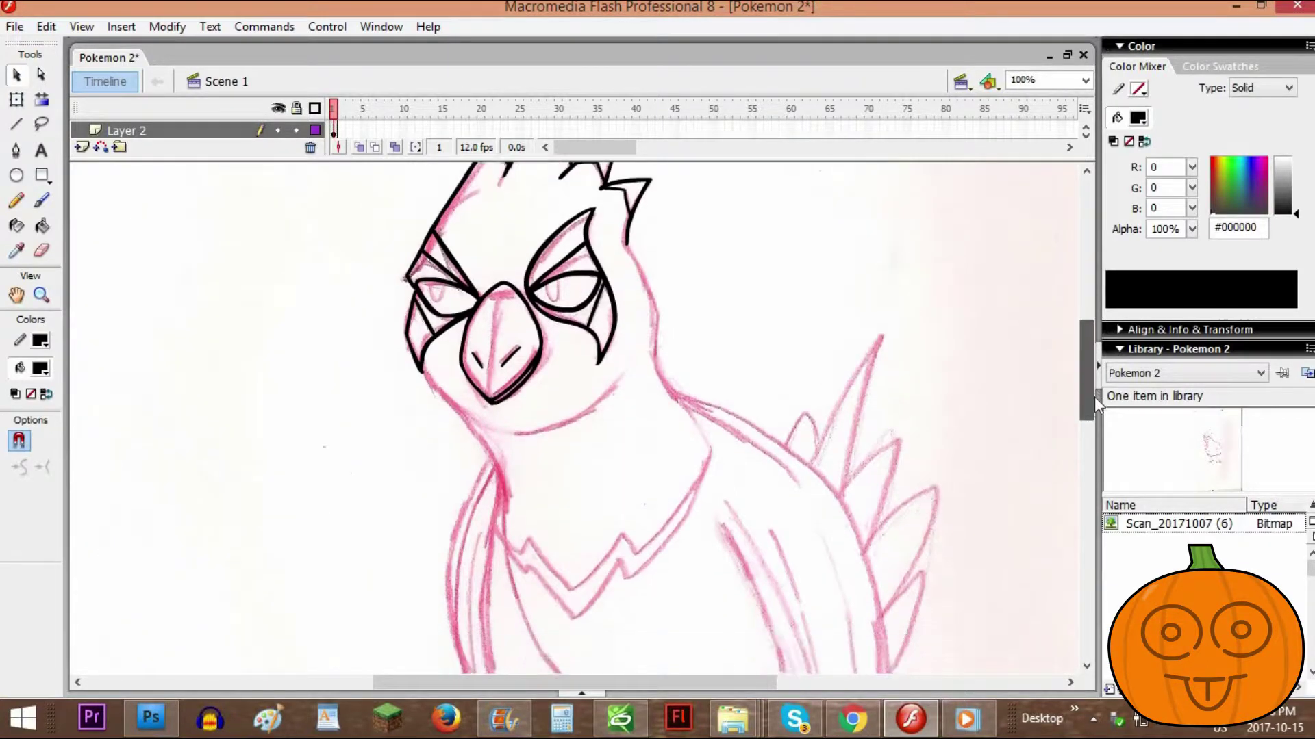
key("ctrl+equal")
left_click_drag(1086, 386, 1086, 375)
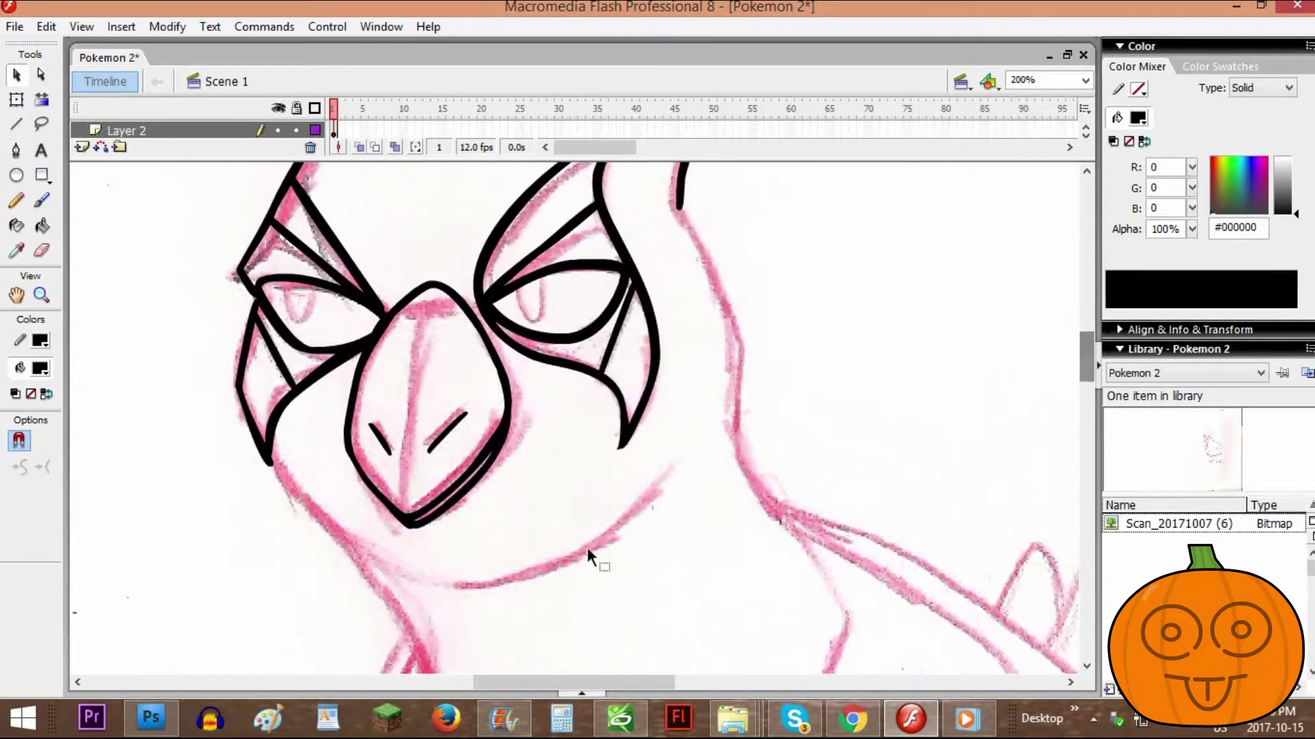
left_click(41, 203)
left_click(47, 491)
left_click(42, 297)
mouse_move(678, 209)
left_mouse_down()
mouse_move(745, 324)
mouse_move(745, 395)
mouse_move(781, 519)
left_mouse_up()
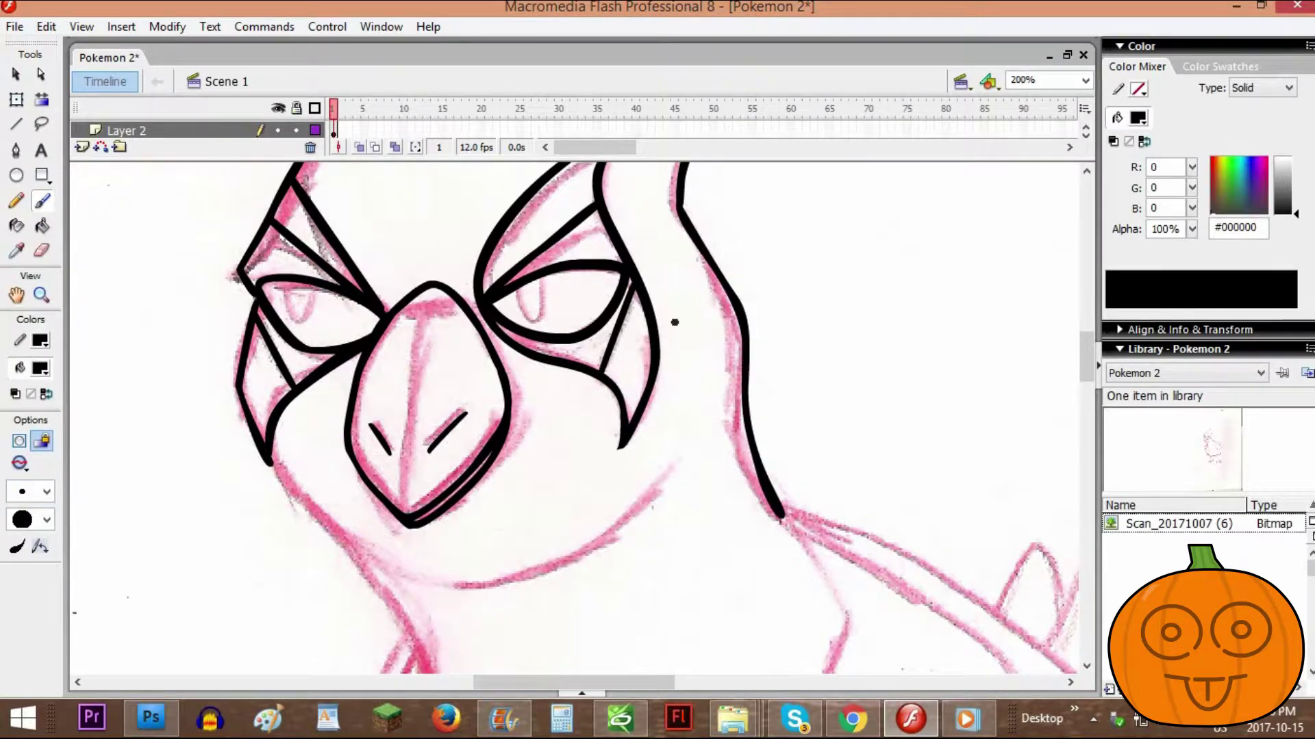
Trace the cheek and throat line from below the left eye marking to the front of the neck, reworking it into a curve
scroll(674, 321, "down", 3)
left_click_drag(269, 306, 417, 570)
key("ctrl+minus")
key("ctrl+minus")
key("ctrl+equal")
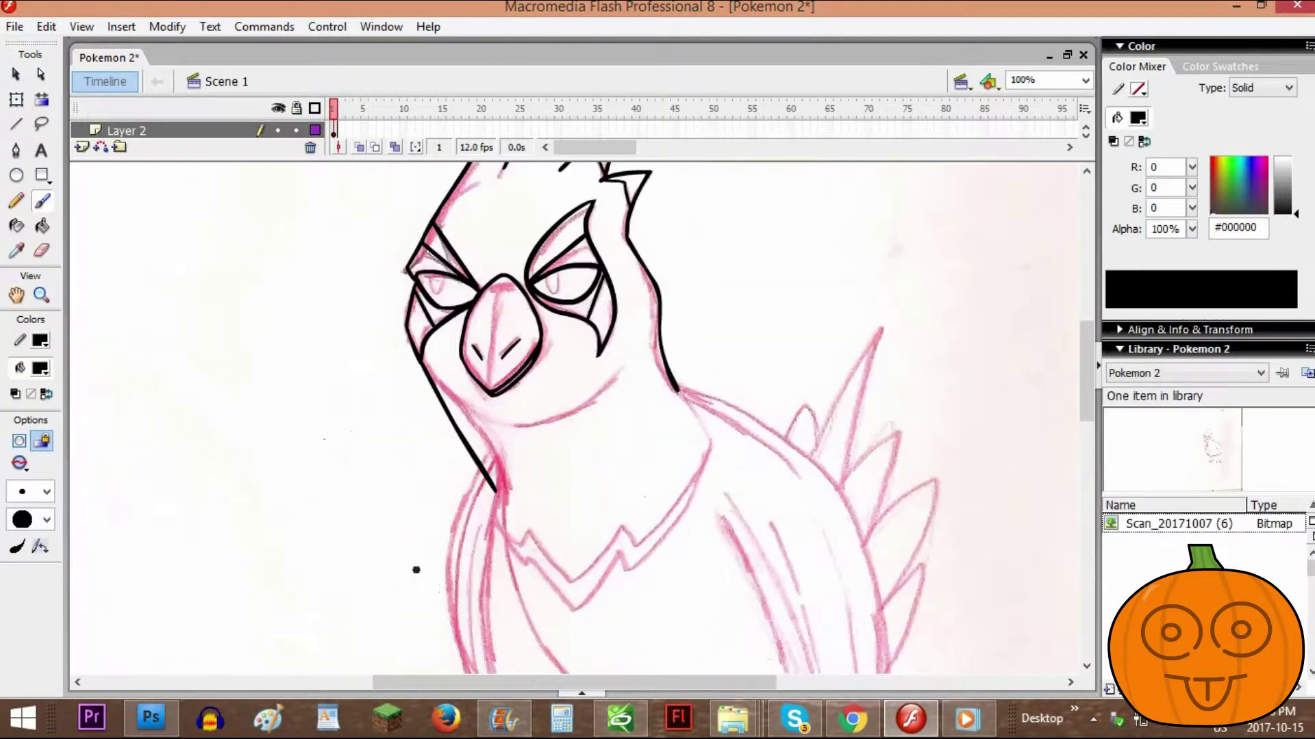
key("ctrl+equal")
mouse_move(272, 312)
left_mouse_down()
mouse_move(417, 495)
mouse_move(422, 567)
left_mouse_up()
key("ctrl+minus")
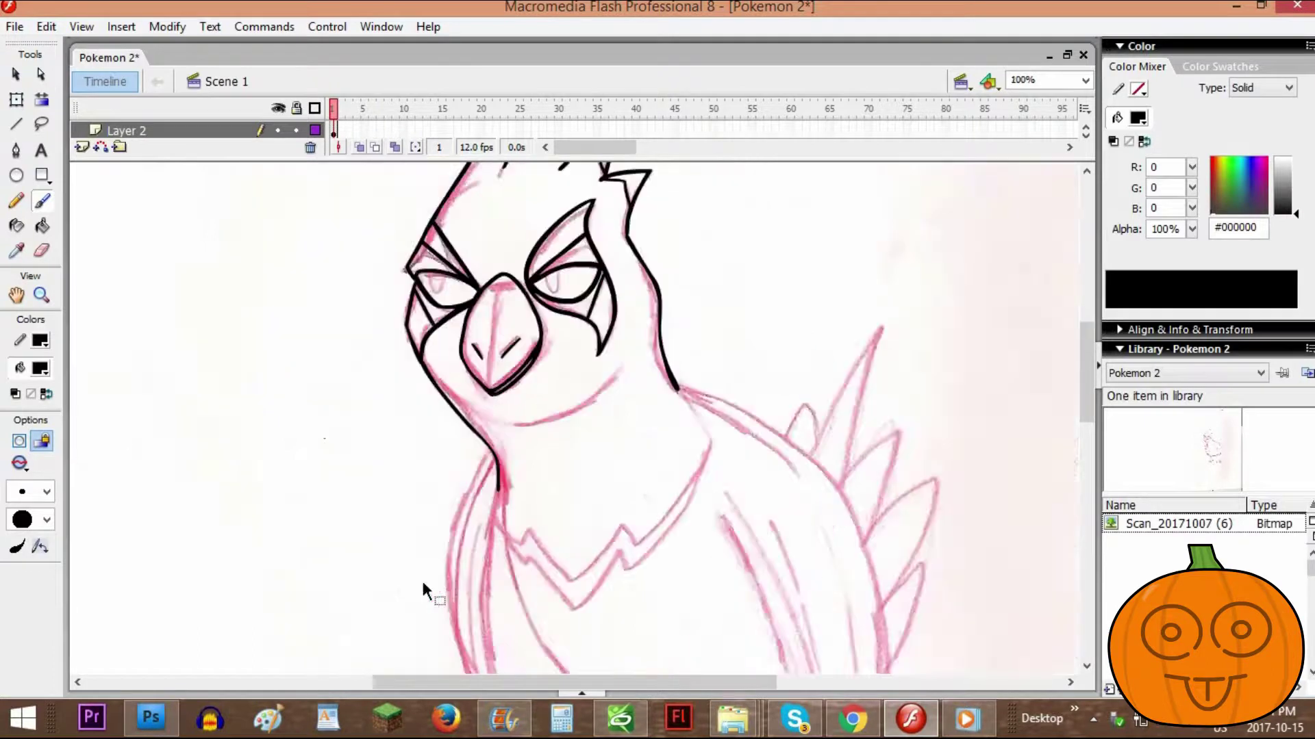
key("ctrl+minus")
key("ctrl+equal")
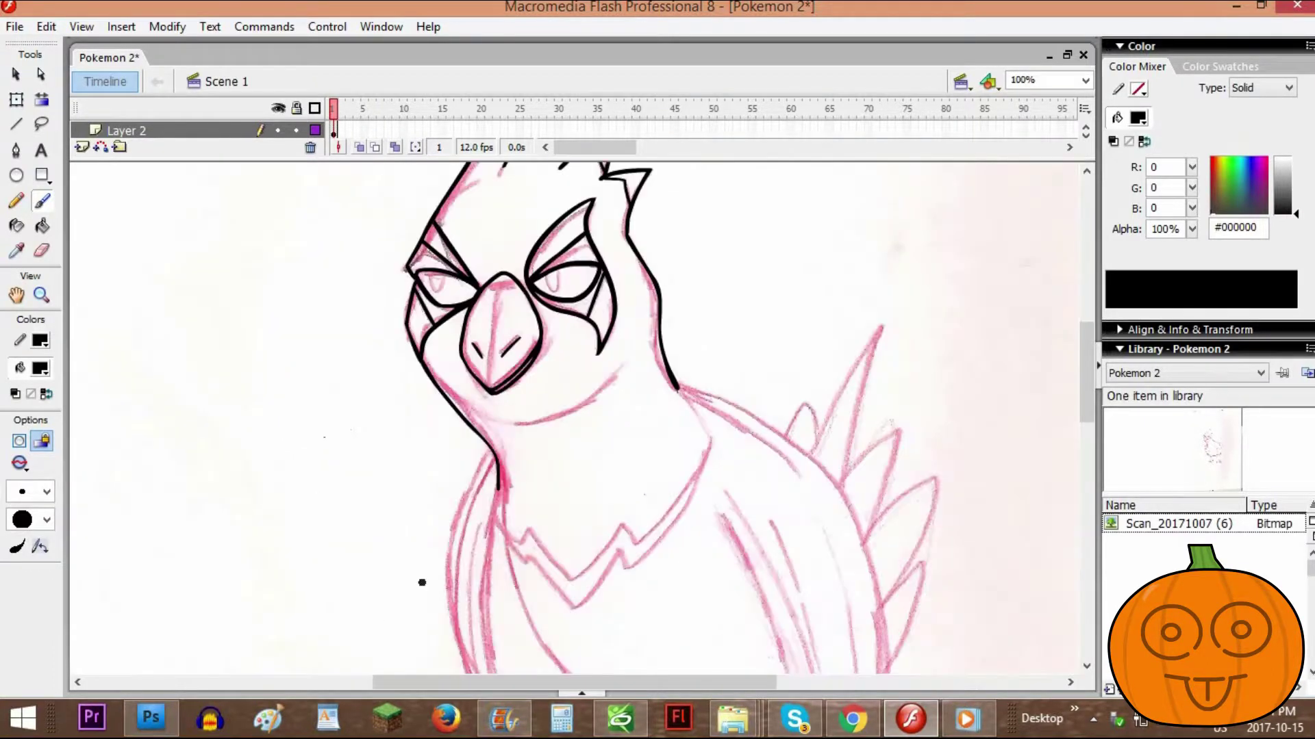
Choose the thinnest brush and trace the chest and belly outline from the neck around to the tip of the right wing
mouse_move(1088, 380)
left_mouse_down()
mouse_move(1093, 445)
mouse_move(1091, 419)
left_mouse_up()
left_click(45, 496)
left_click(28, 243)
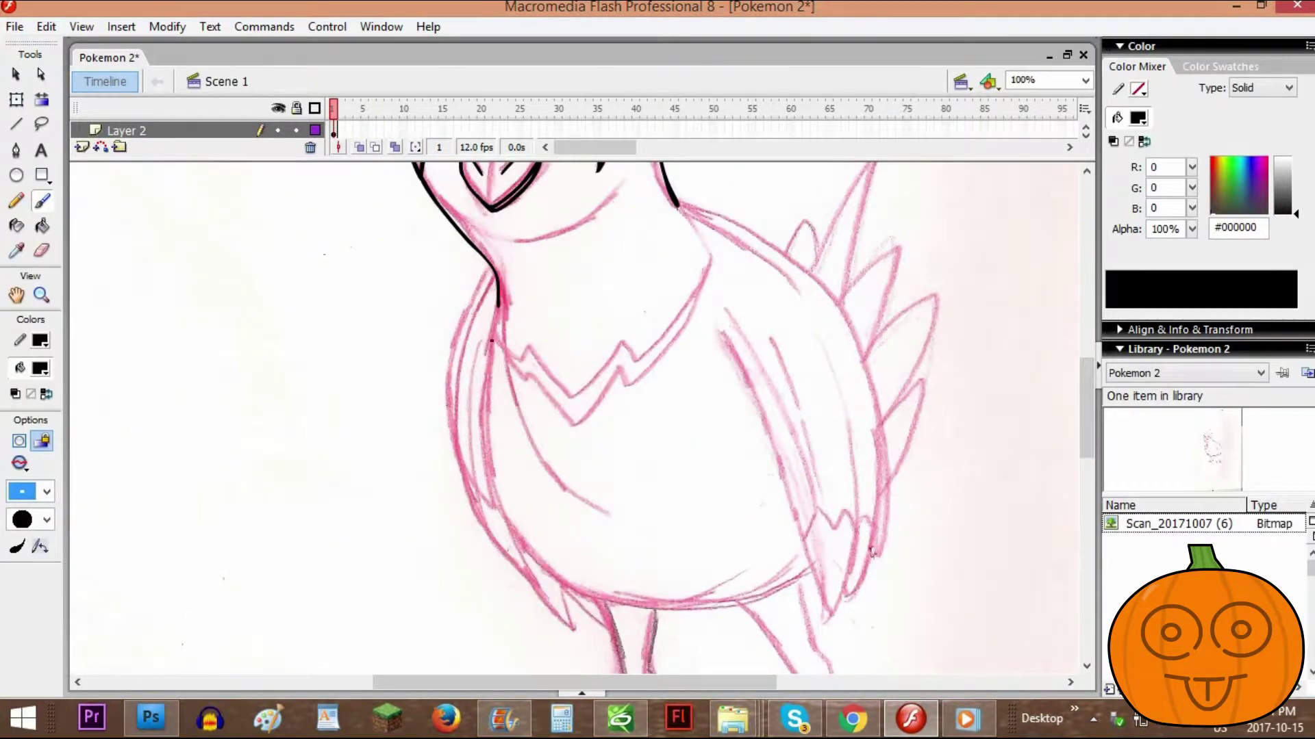
mouse_move(498, 296)
left_mouse_down()
mouse_move(476, 446)
mouse_move(511, 536)
left_mouse_up()
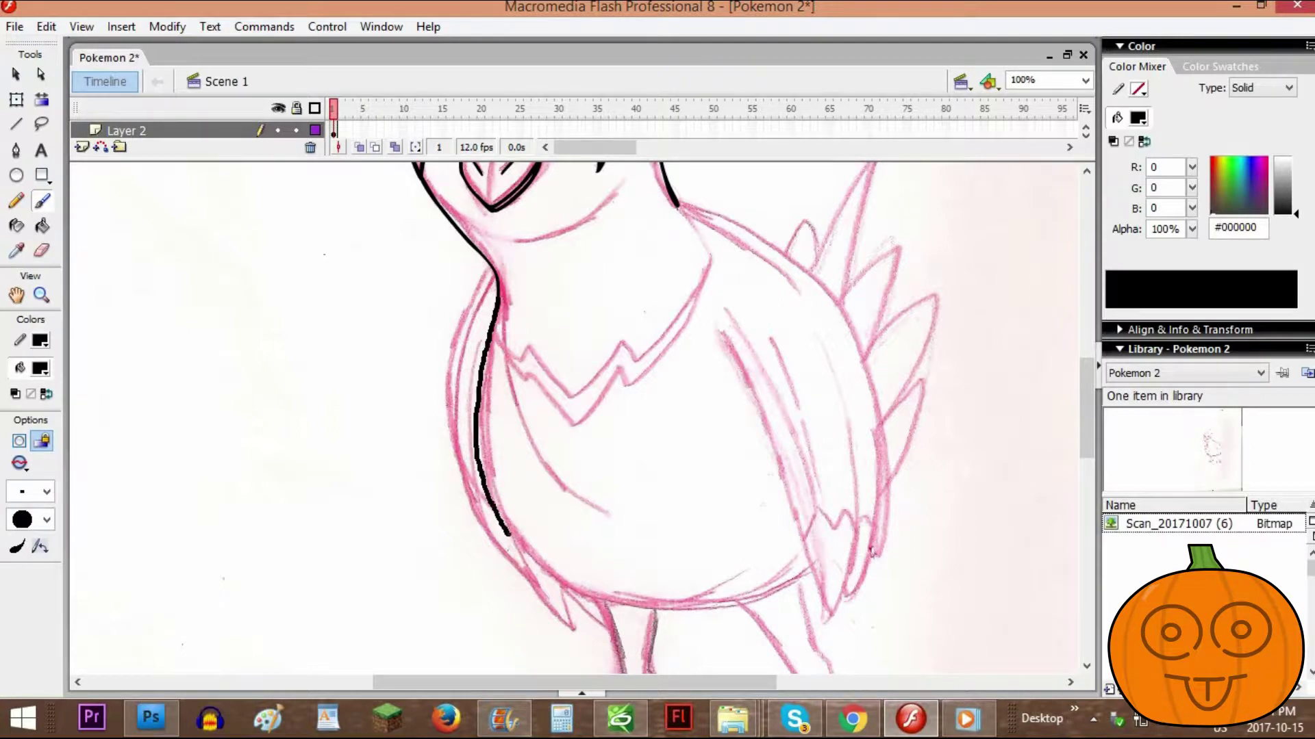
mouse_move(593, 595)
left_mouse_down()
mouse_move(698, 611)
mouse_move(747, 603)
mouse_move(812, 563)
left_mouse_up()
right_click(812, 564)
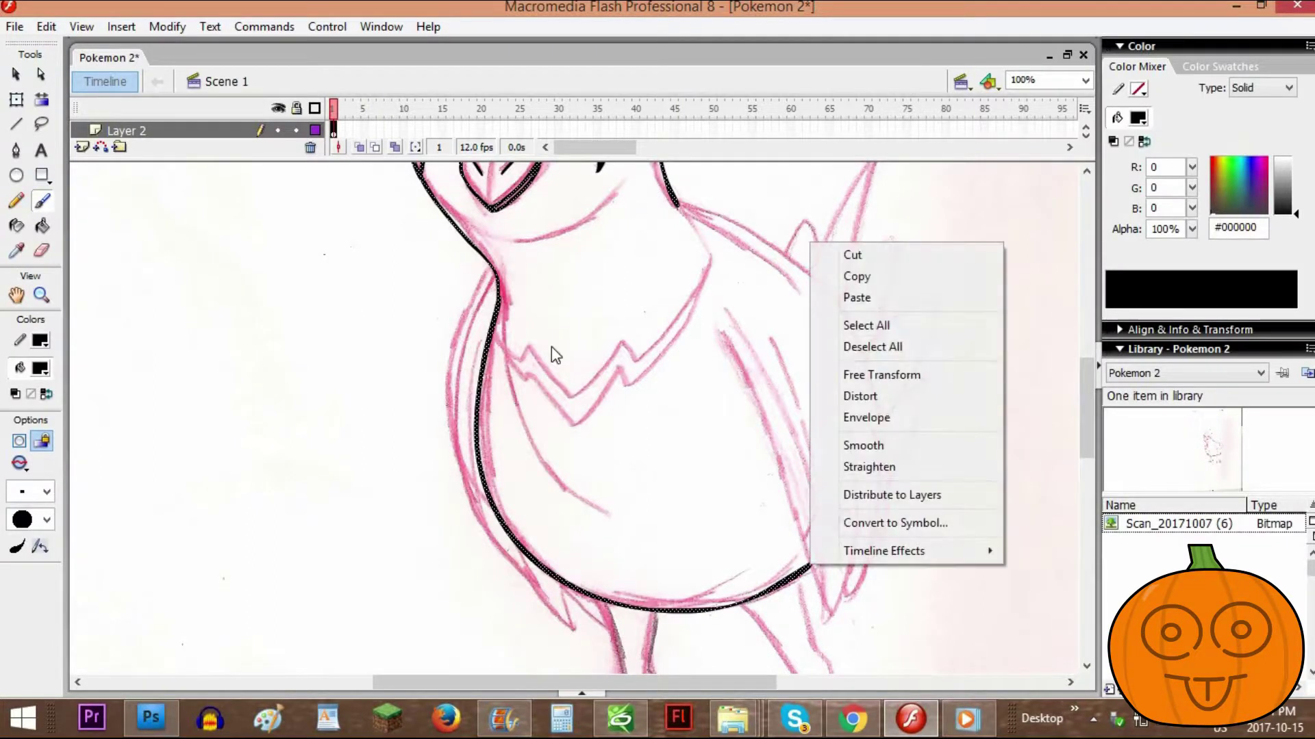
Trace the left wing's outer edge from the neck down to its first feather tip beside the belly
mouse_move(489, 271)
left_mouse_down()
mouse_move(451, 364)
mouse_move(451, 437)
mouse_move(479, 521)
mouse_move(539, 583)
mouse_move(524, 553)
left_mouse_up()
right_click(521, 552)
left_click(503, 546)
left_click(13, 75)
right_click(199, 298)
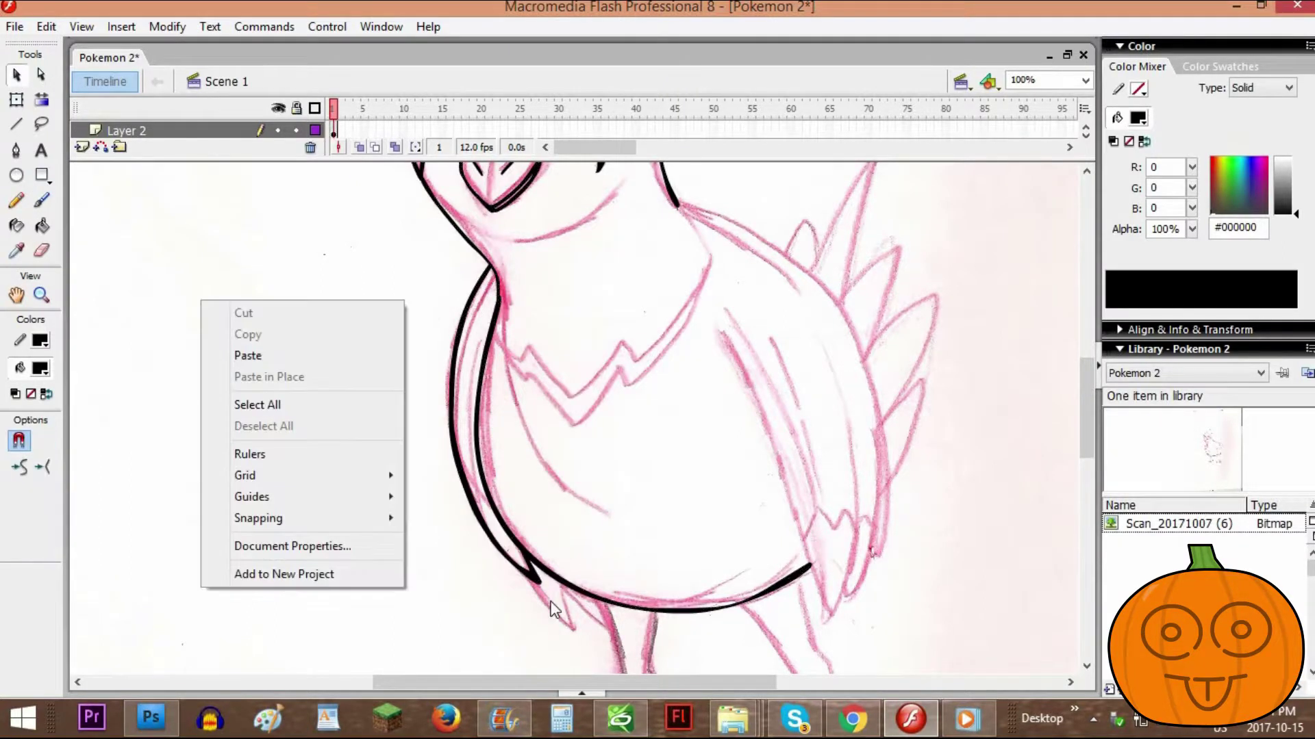
left_click(549, 600)
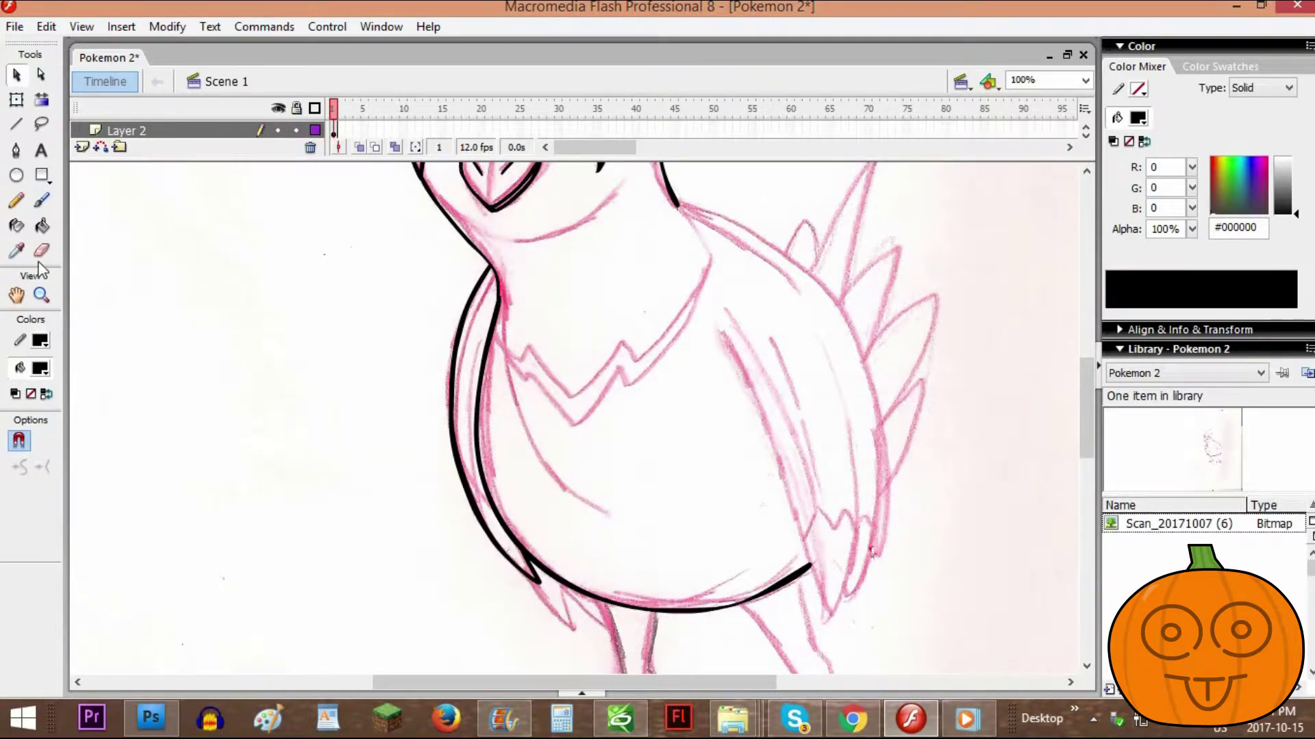
Draw the left wing's remaining feather tips below the belly line
key("b")
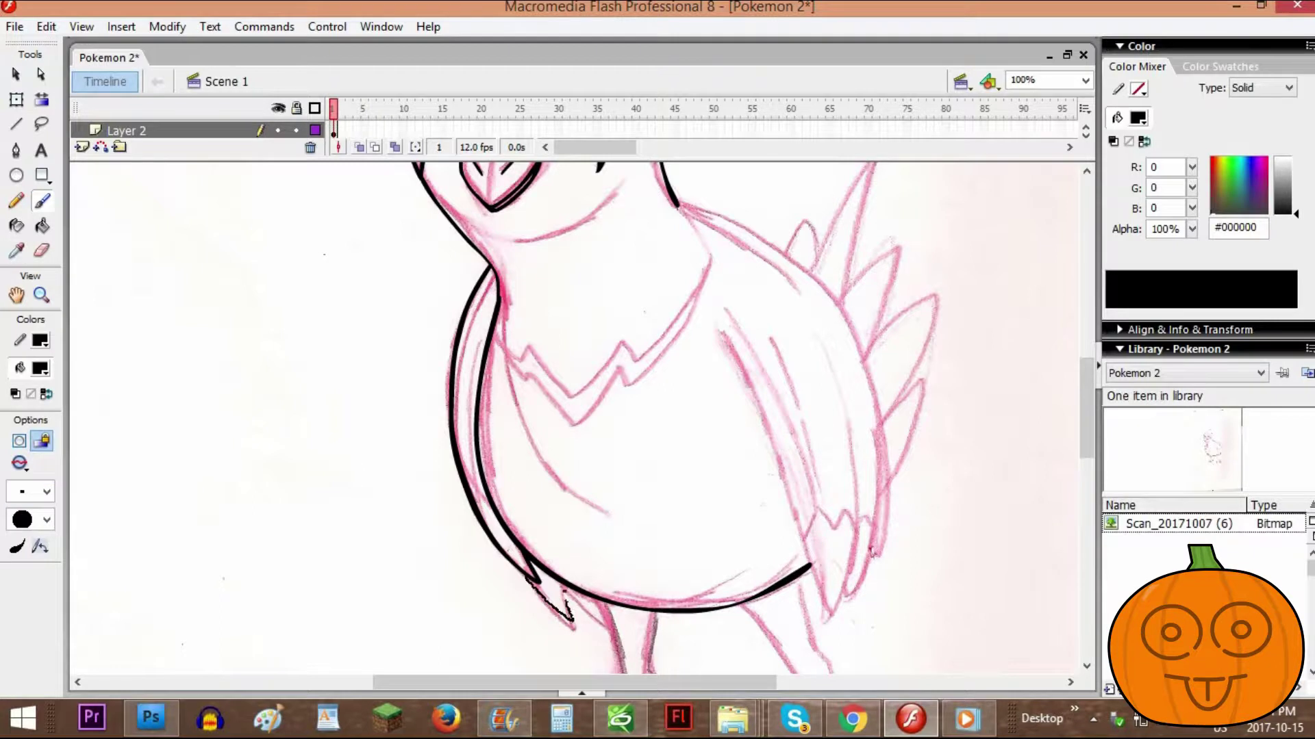
left_click_drag(601, 622, 609, 626)
right_click(609, 627)
left_click(15, 76)
left_click(182, 317)
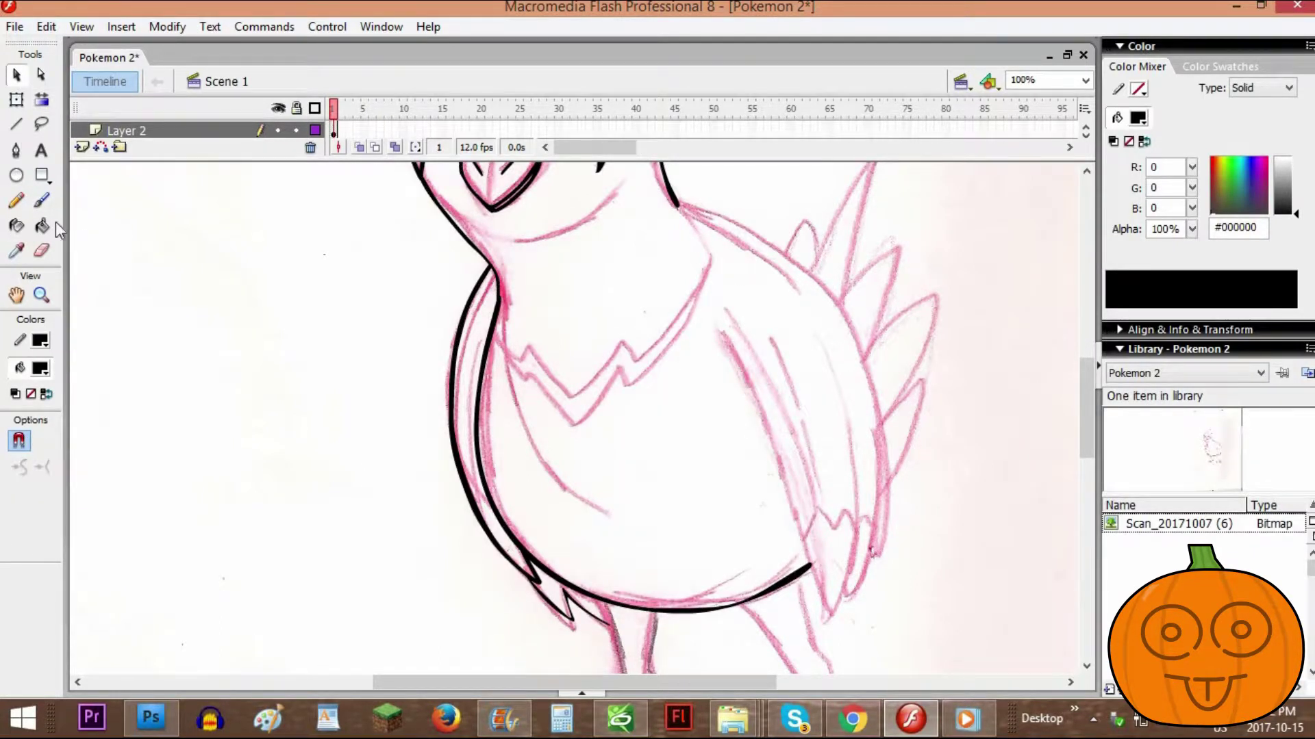
With a thicker brush, trace the right wing's front feather down to its tip, and reshape the belly line's end to meet it
left_click(43, 202)
left_click(46, 492)
left_click(35, 272)
mouse_move(718, 327)
left_mouse_down()
mouse_move(770, 422)
mouse_move(827, 613)
mouse_move(851, 552)
mouse_move(850, 427)
left_mouse_up()
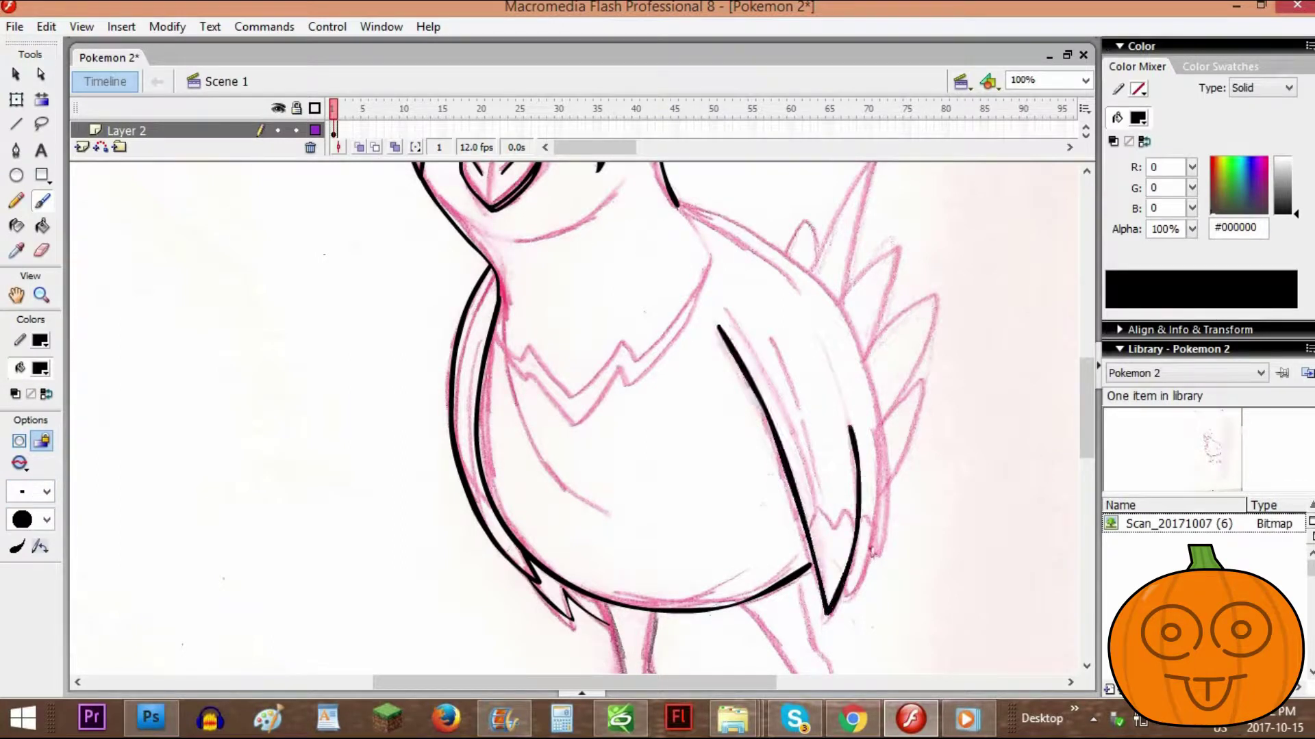
key("v")
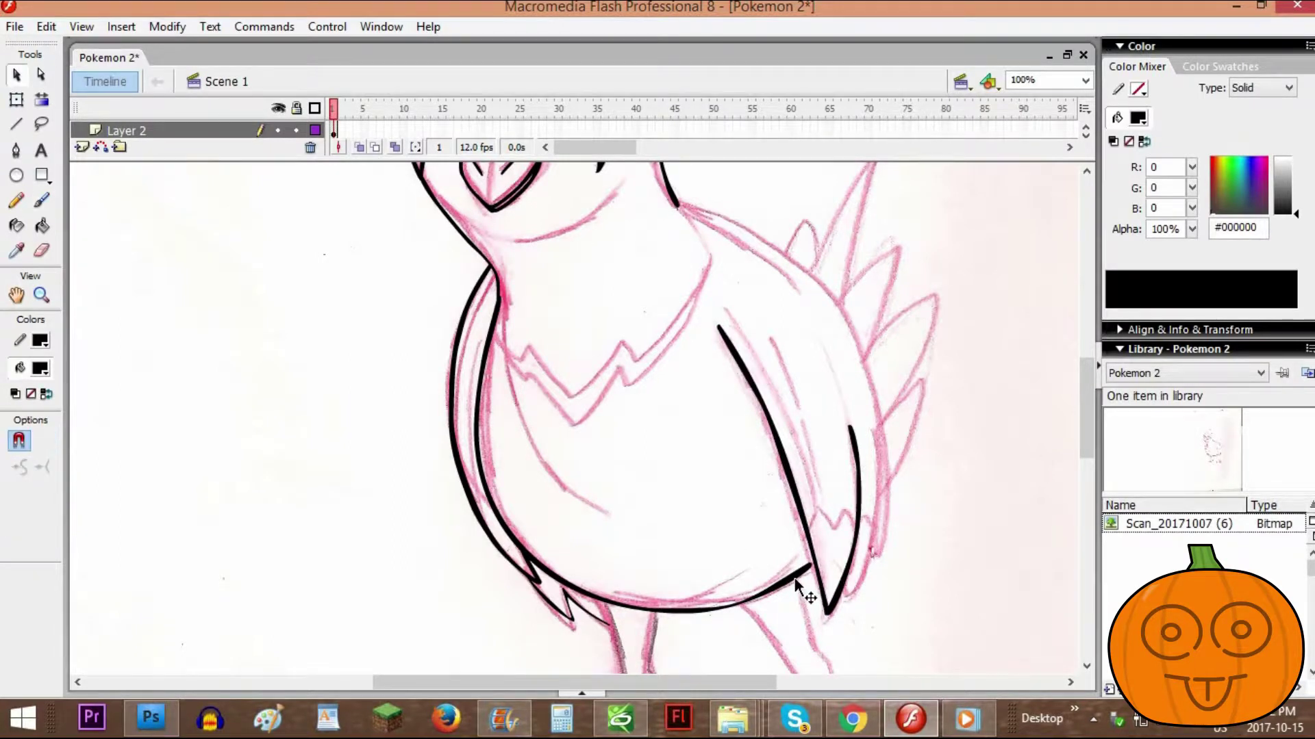
left_click_drag(809, 565, 813, 558)
left_click(43, 201)
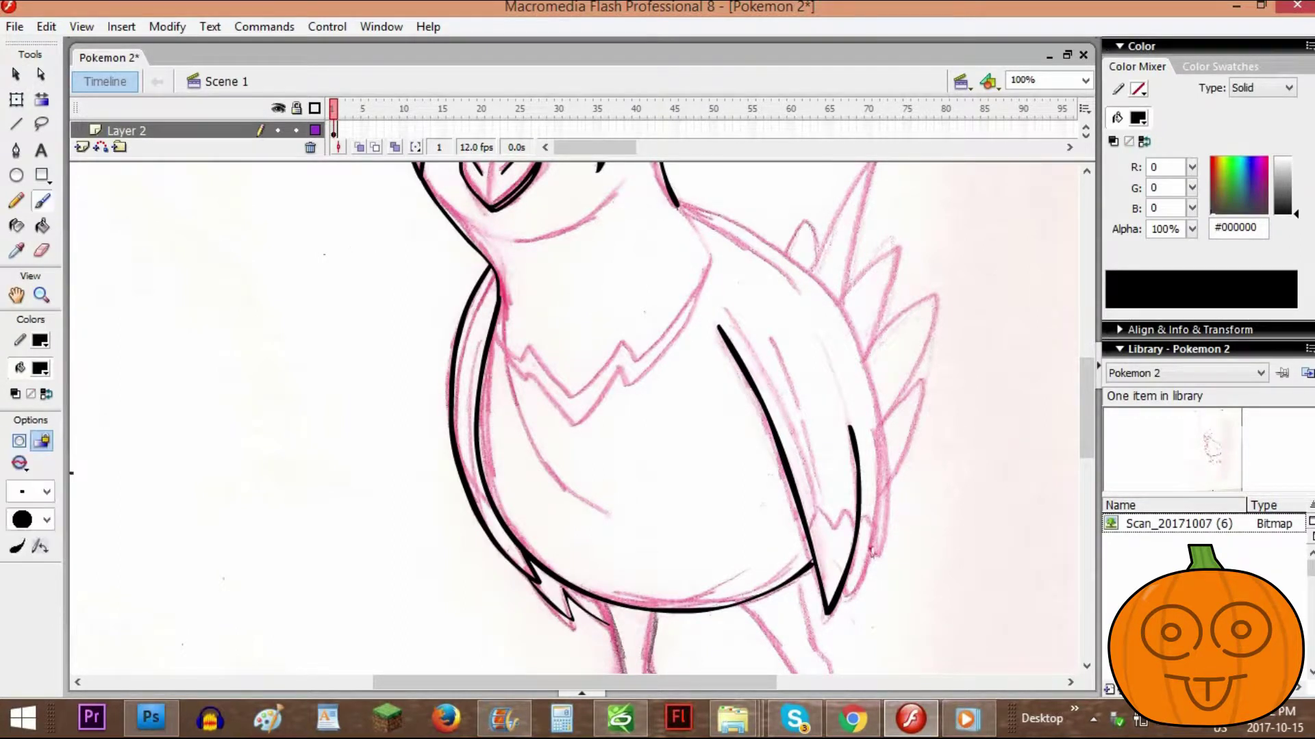
With a thinner brush, draw the zigzag marking near the right wing's front tip and the inner feather line above it
left_click(46, 492)
left_click(34, 263)
mouse_move(809, 529)
left_mouse_down()
mouse_move(821, 506)
mouse_move(853, 537)
left_mouse_up()
left_click_drag(789, 384, 810, 452)
With a thicker brush, trace the right wing's rear feathers and outer edge, adding thin markings near both wings' feather tips
left_click(46, 491)
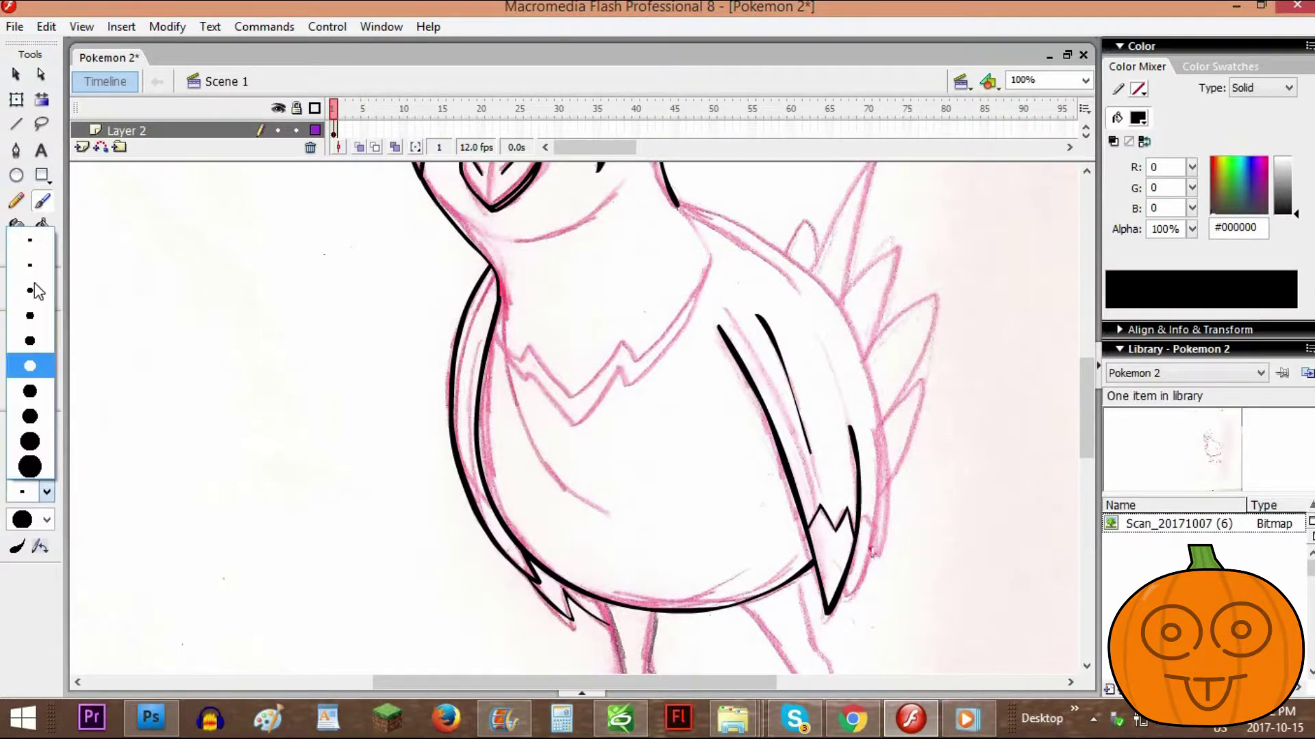
left_click(34, 291)
mouse_move(843, 588)
left_mouse_down()
mouse_move(847, 598)
mouse_move(875, 503)
mouse_move(876, 418)
mouse_move(832, 297)
left_mouse_up()
left_click_drag(879, 560, 878, 412)
key("v")
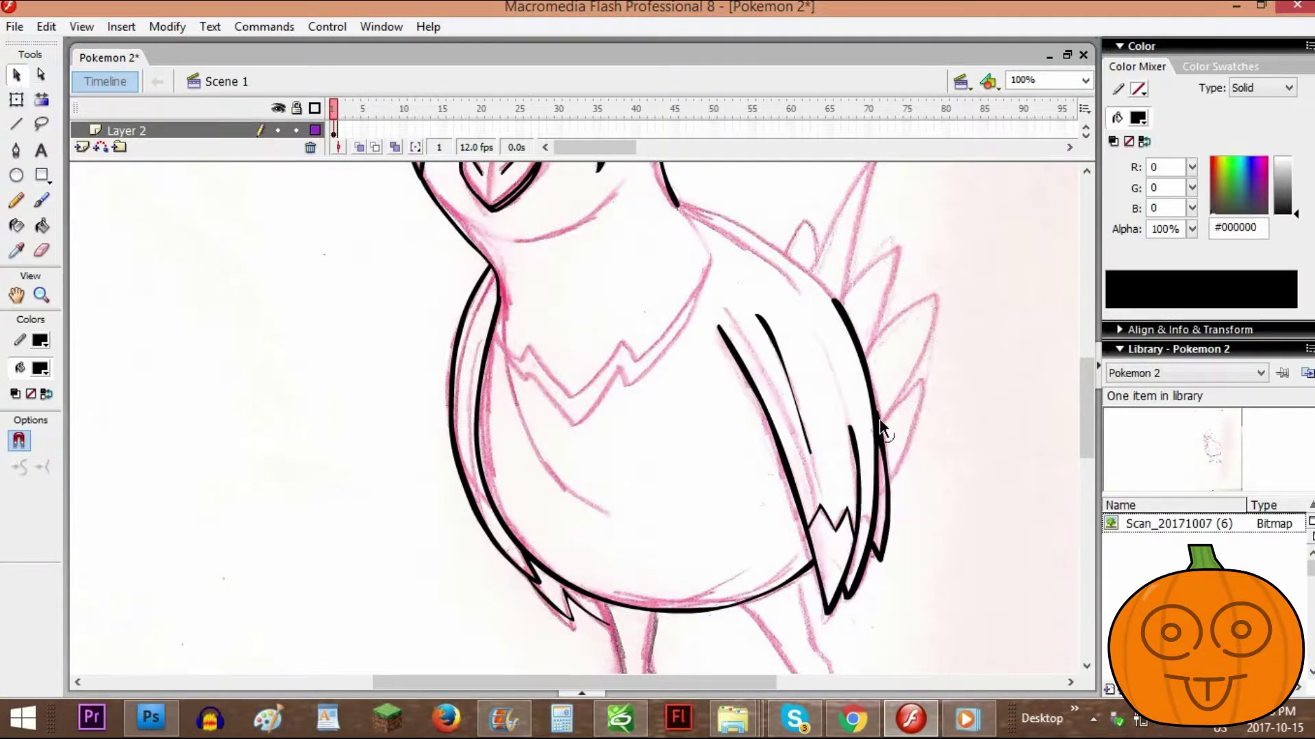
left_click(42, 200)
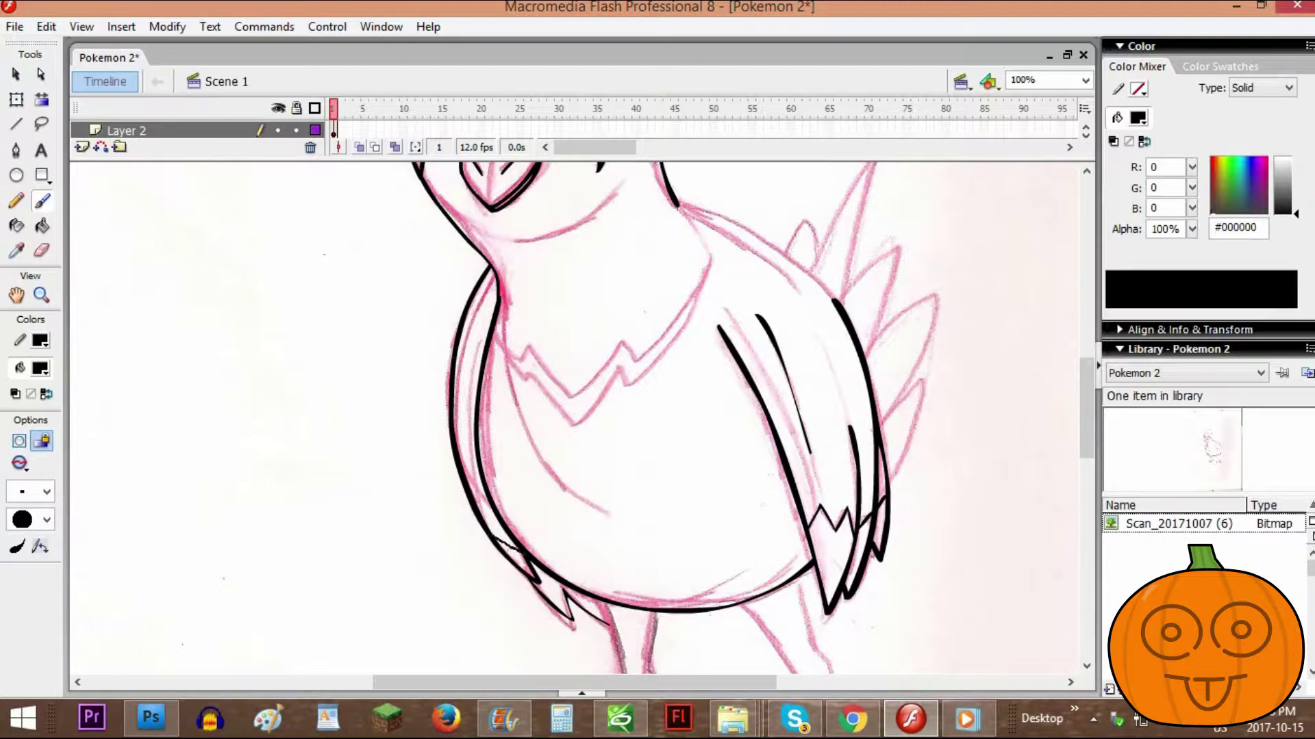
Choose a thinner brush and trace both zigzag edges of the collar across the chest
left_click(46, 492)
left_click(28, 267)
mouse_move(497, 342)
left_mouse_down()
mouse_move(523, 388)
mouse_move(533, 373)
left_mouse_up()
right_click(523, 388)
key("Escape")
left_click_drag(570, 431, 693, 310)
right_click(693, 310)
key("Escape")
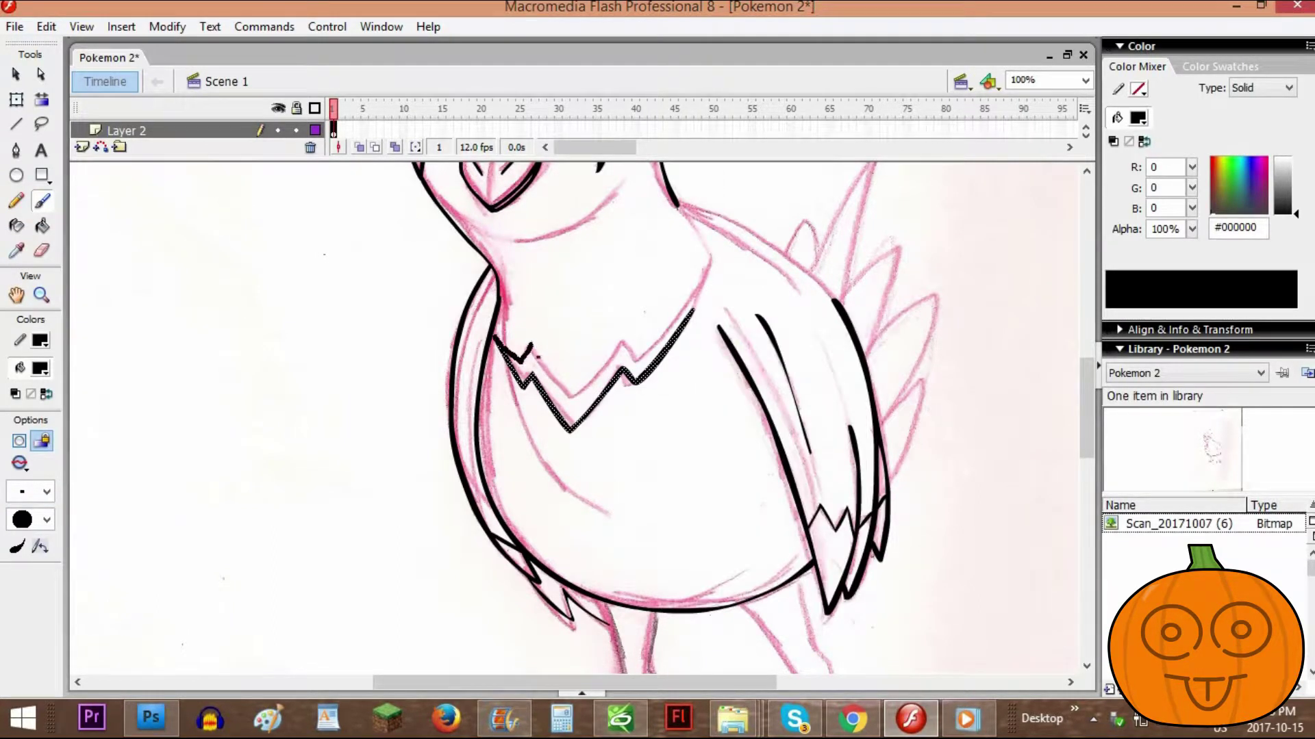
mouse_move(531, 344)
left_mouse_down()
mouse_move(591, 384)
mouse_move(629, 339)
mouse_move(700, 300)
left_mouse_up()
right_click(700, 300)
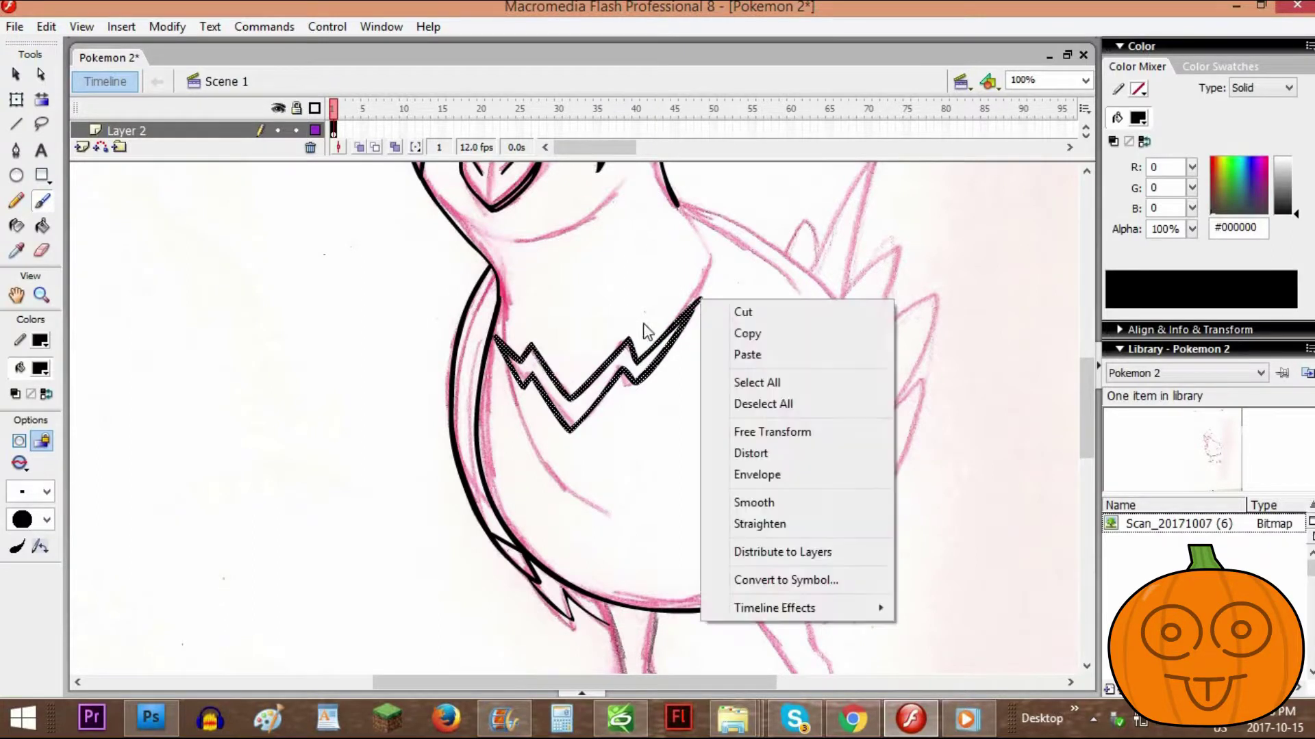
key("Escape")
key("v")
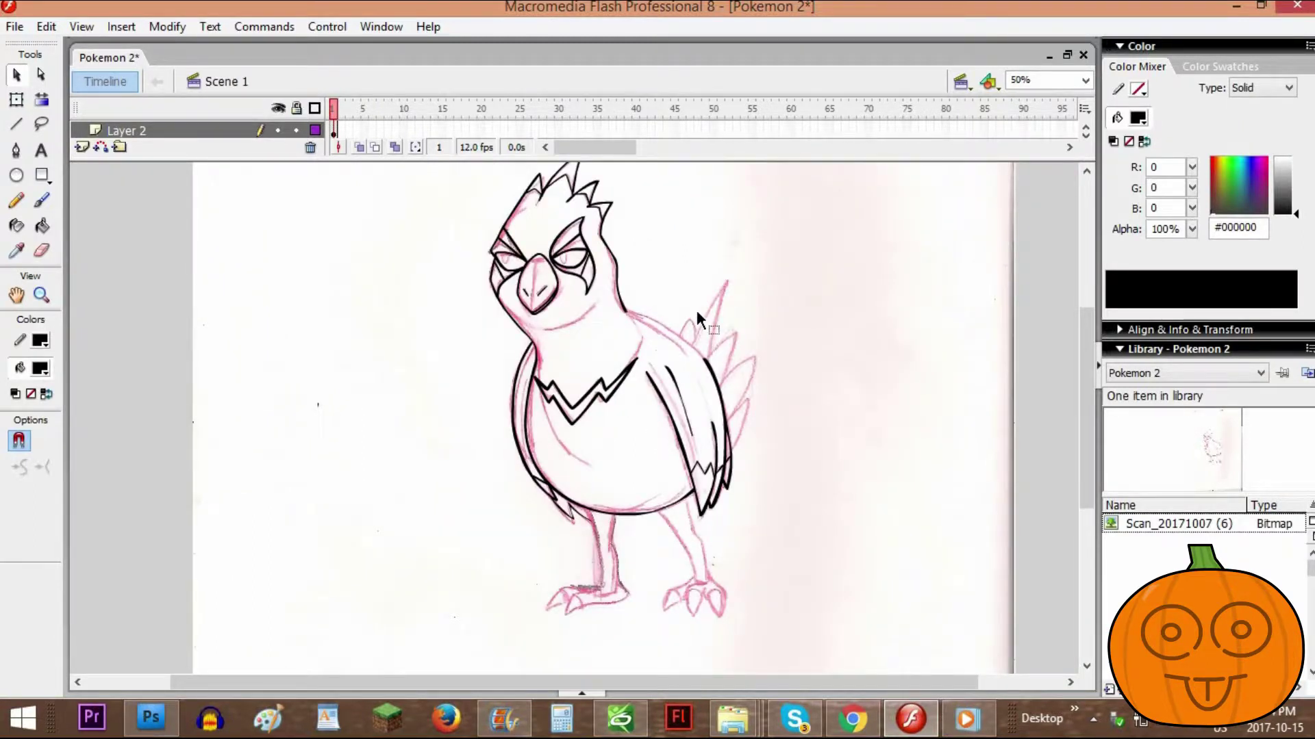
Trace the back from the base of the neck over the shoulder to the right wing's outer edge
key("ctrl+=")
scroll(570, 298, "up", 3)
left_click(42, 200)
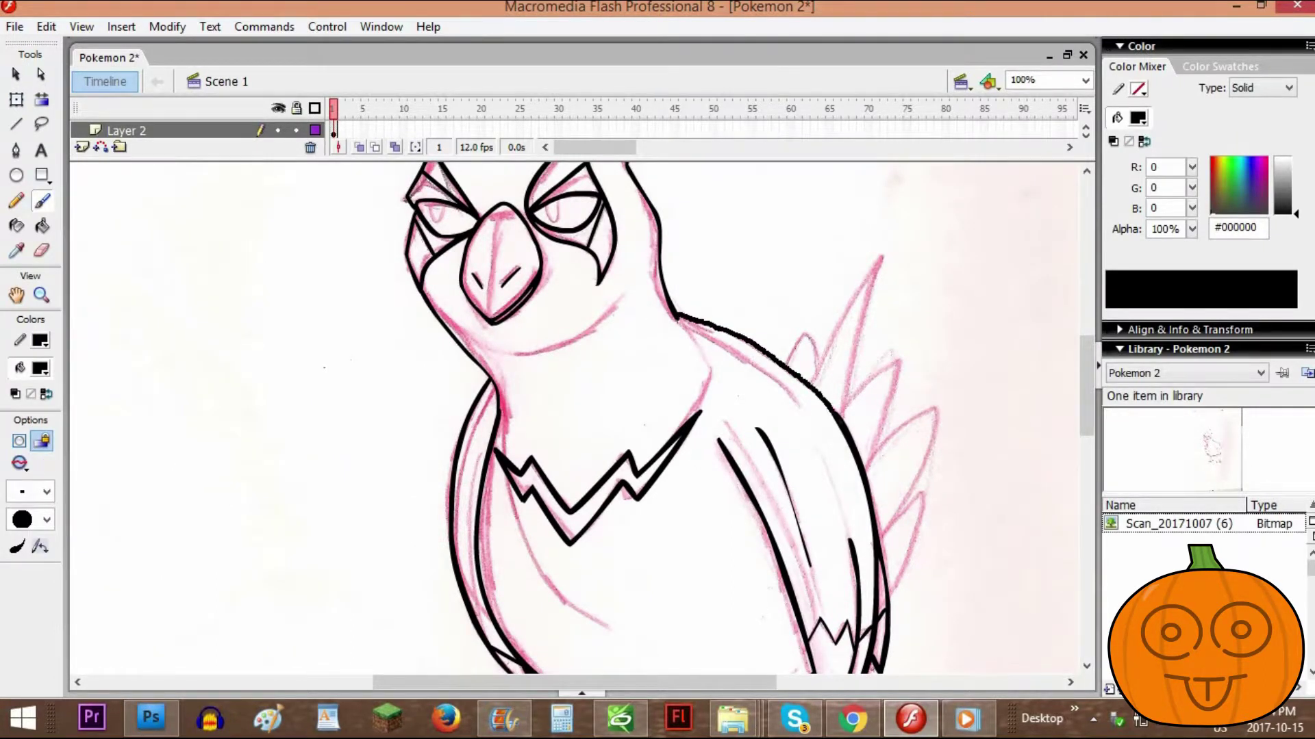
right_click(839, 419)
left_click(22, 73)
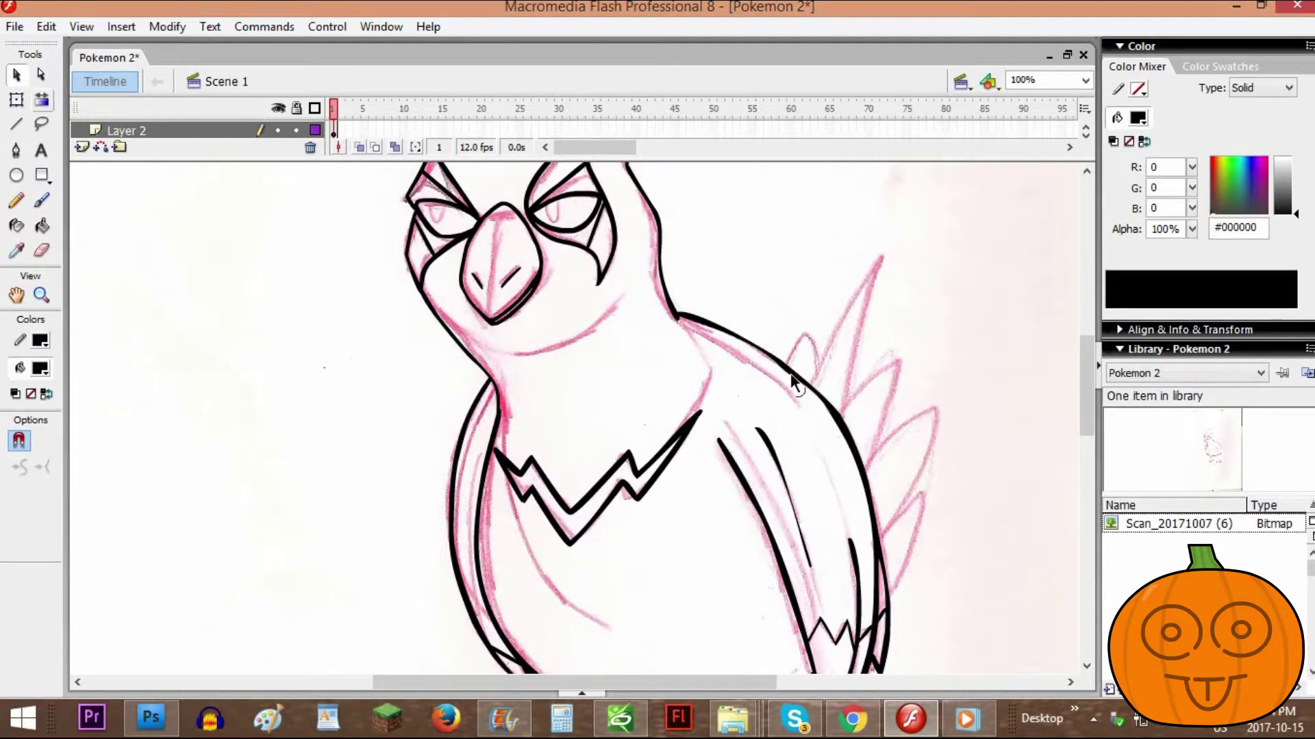
key("ctrl+-")
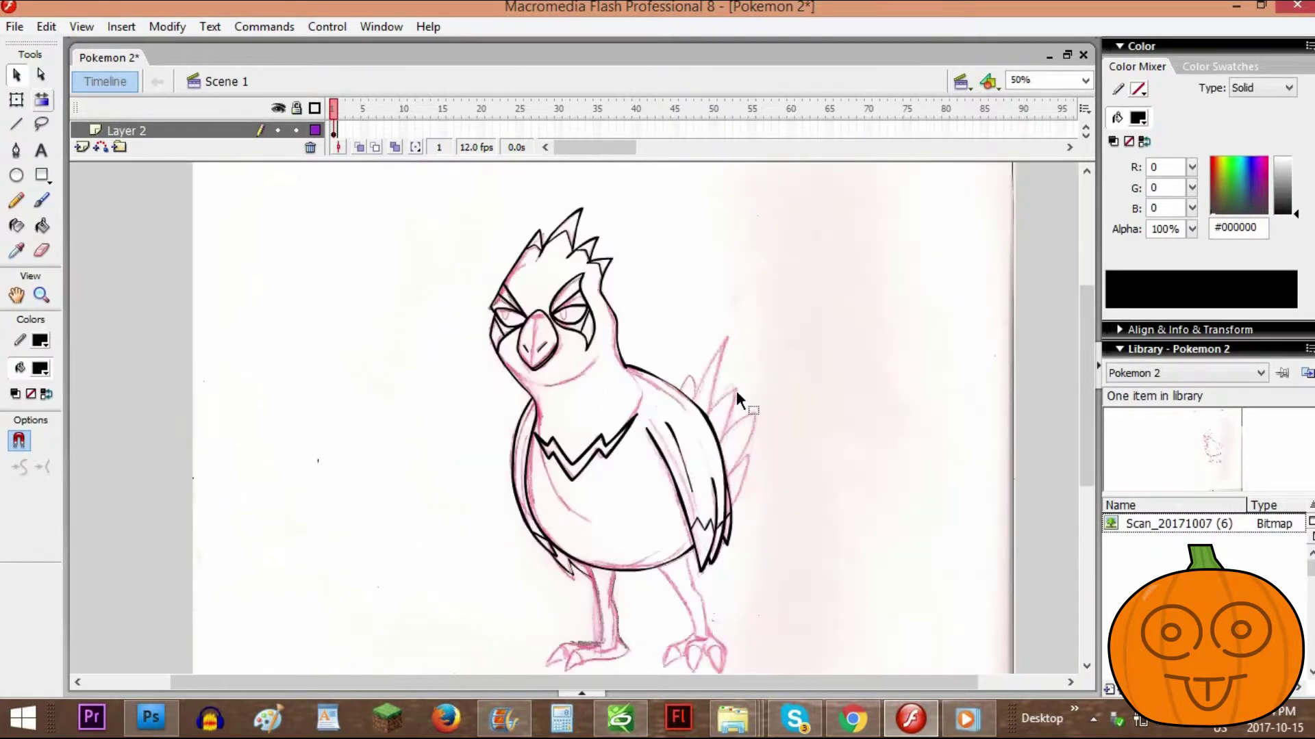
Choose a brush size and draw the small, tall and third tail feathers behind the back
key("ctrl+=")
scroll(726, 343, "up", 1)
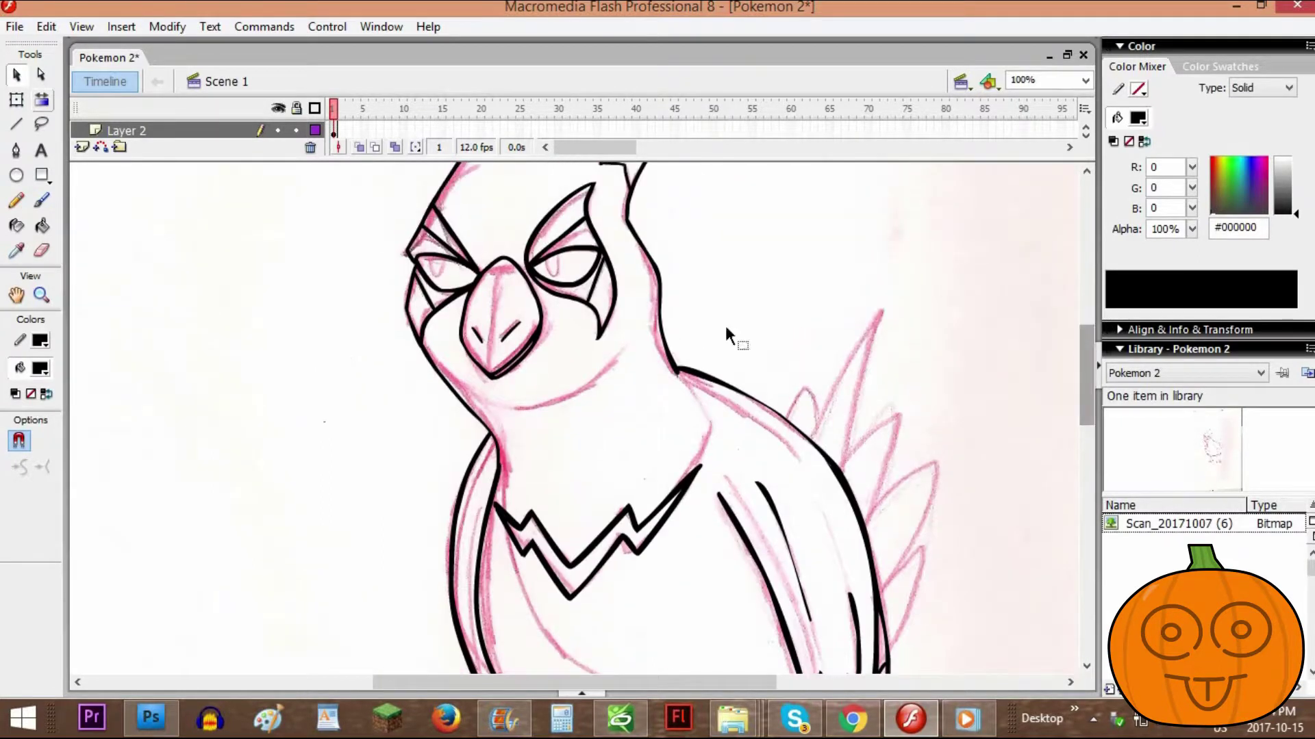
left_click(42, 200)
left_click(27, 492)
left_click(30, 288)
left_click_drag(825, 409, 810, 439)
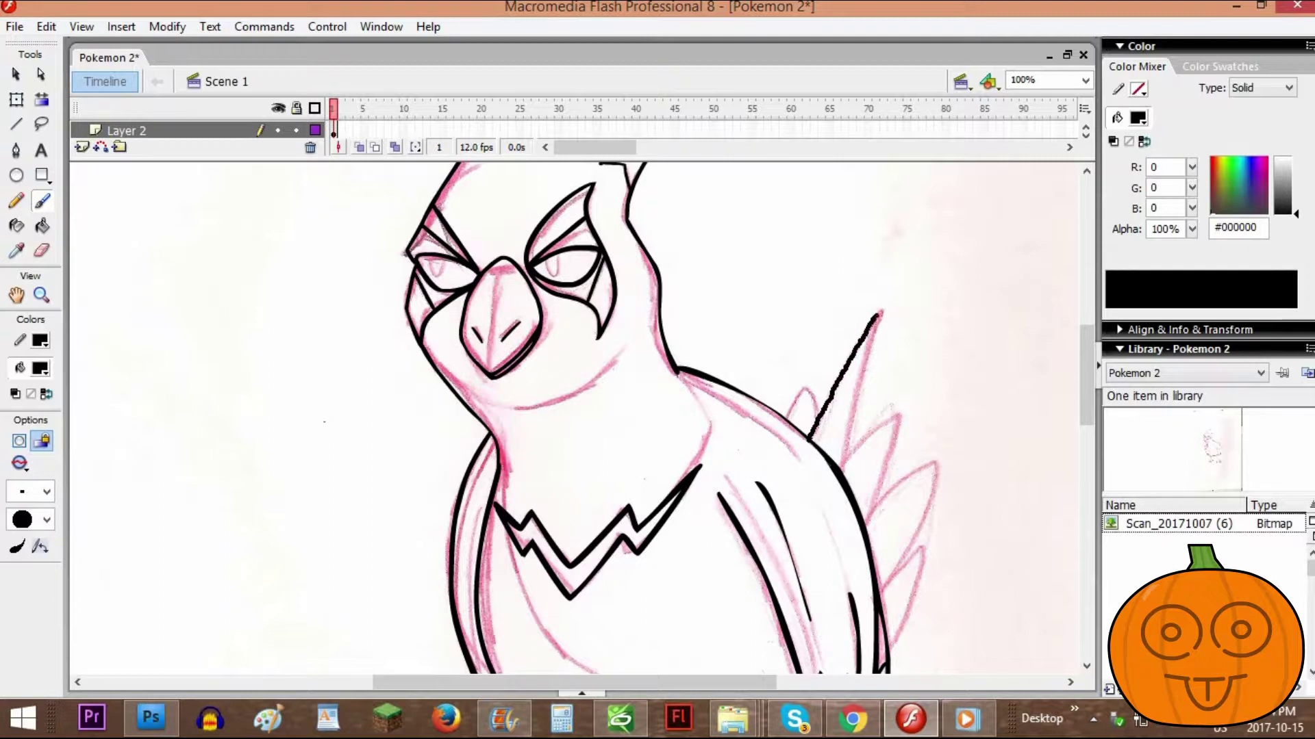
left_click_drag(879, 314, 844, 477)
left_click_drag(805, 389, 812, 423)
right_click(814, 424)
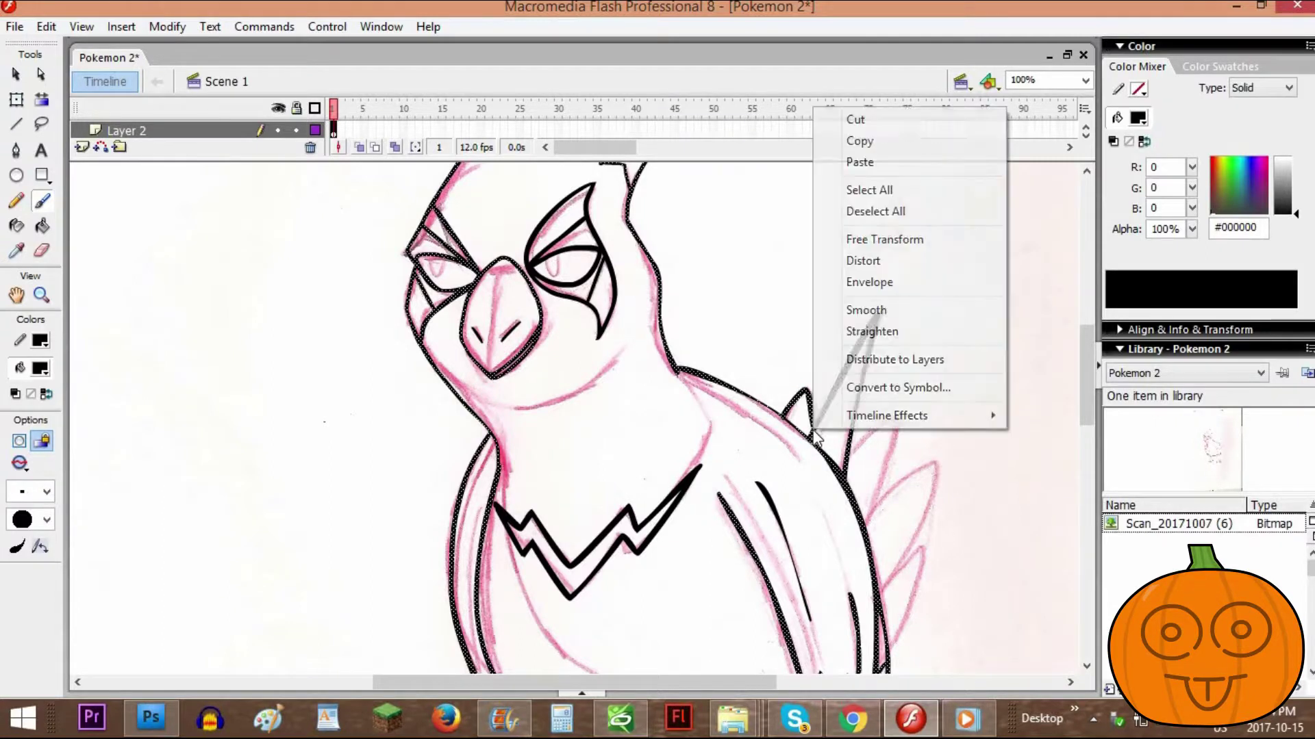
left_click(839, 189)
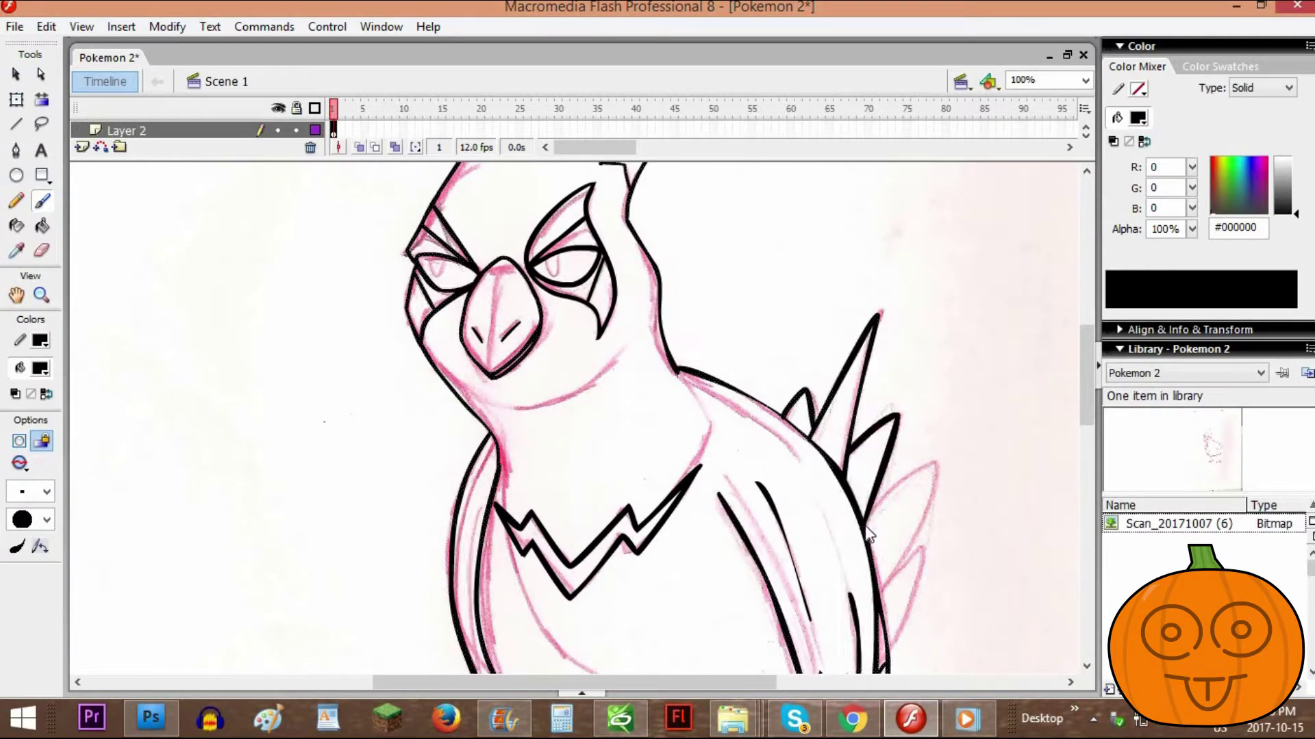
Draw the two lowest tail feathers, and reshape the outer edge of the last one
left_click_drag(1087, 367, 1088, 384)
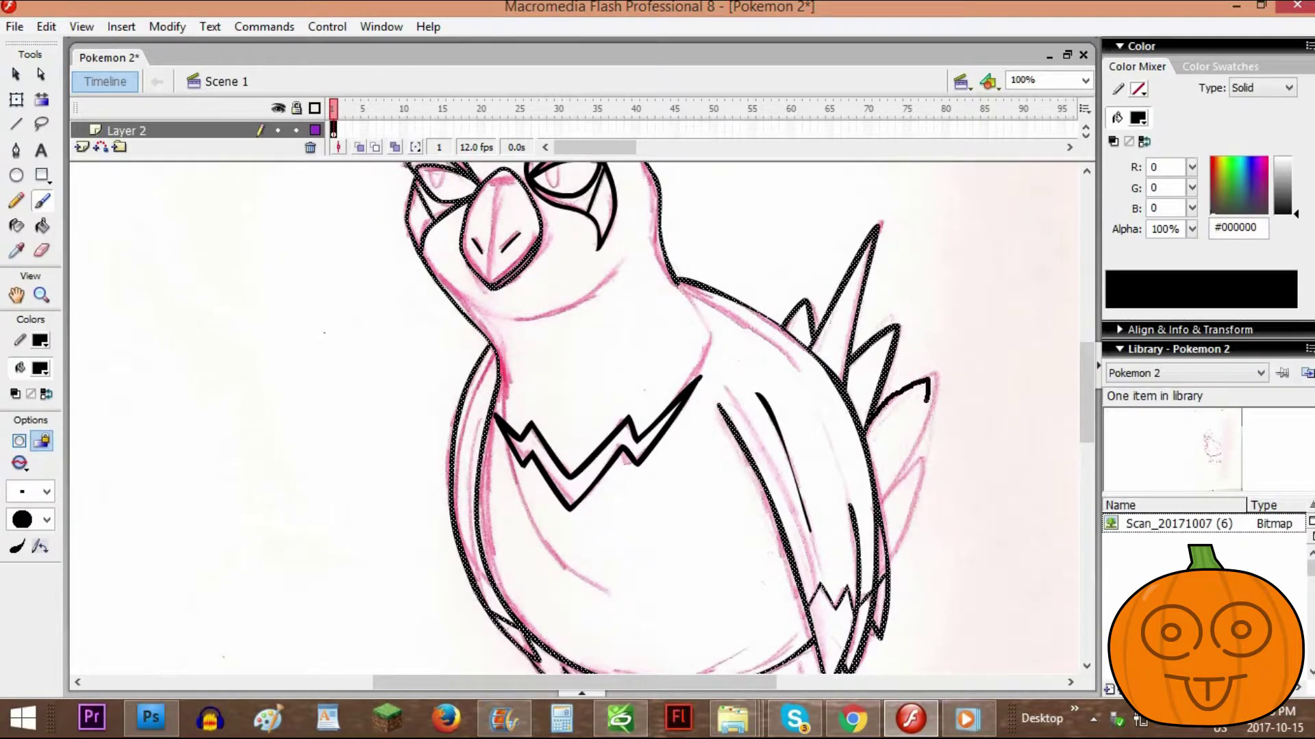
right_click(890, 556)
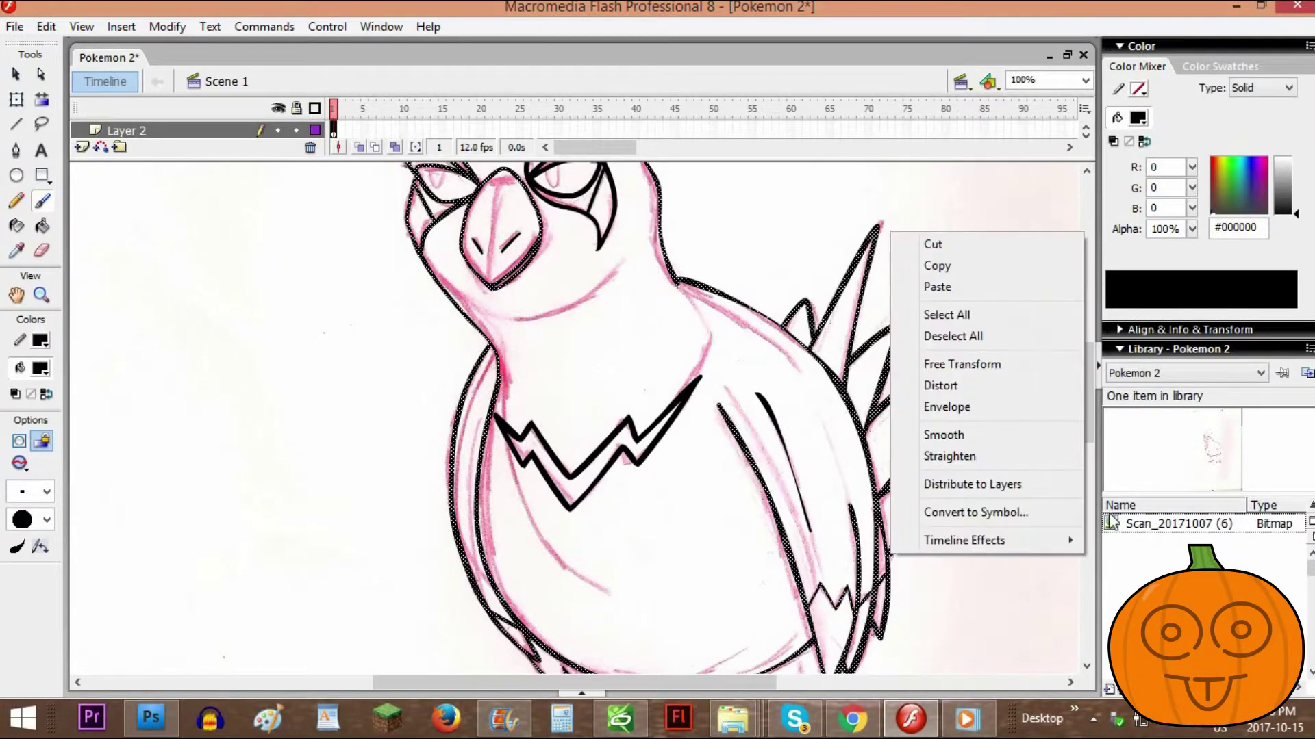
left_click(1088, 667)
left_click(16, 74)
left_click(220, 346)
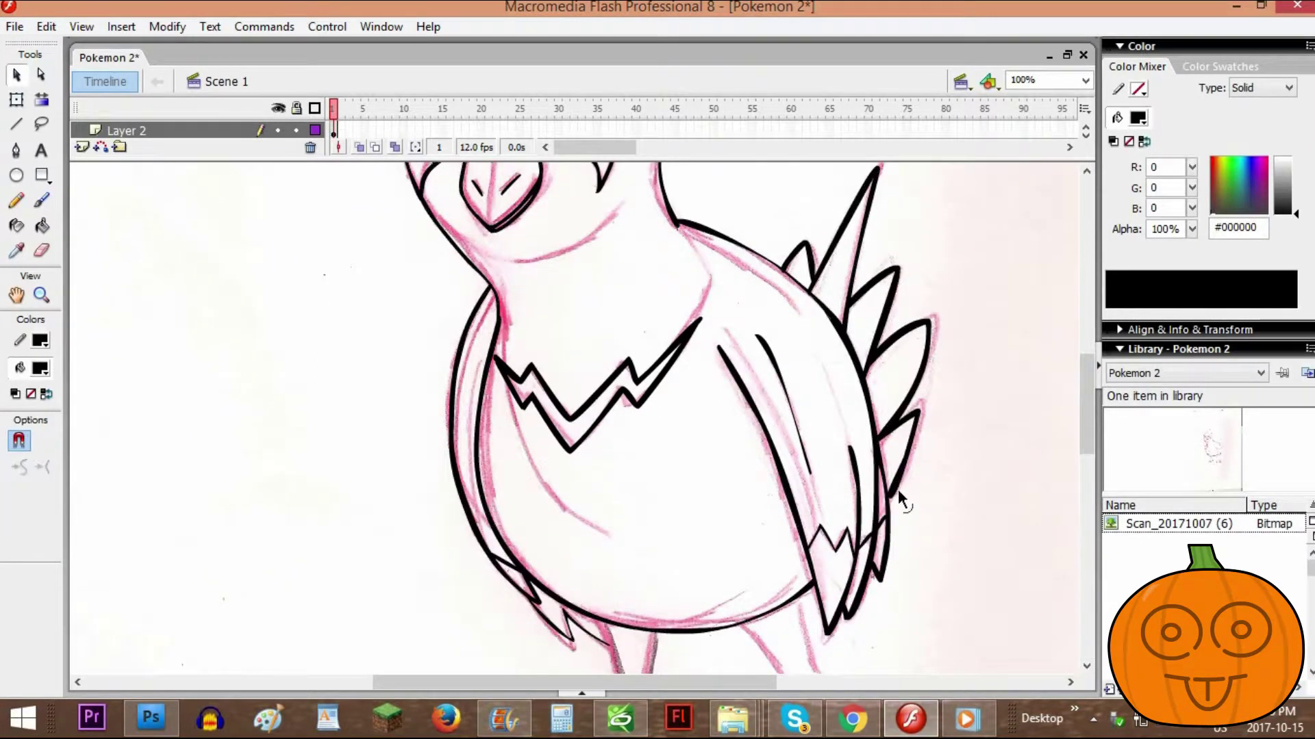
left_click_drag(898, 490, 905, 462)
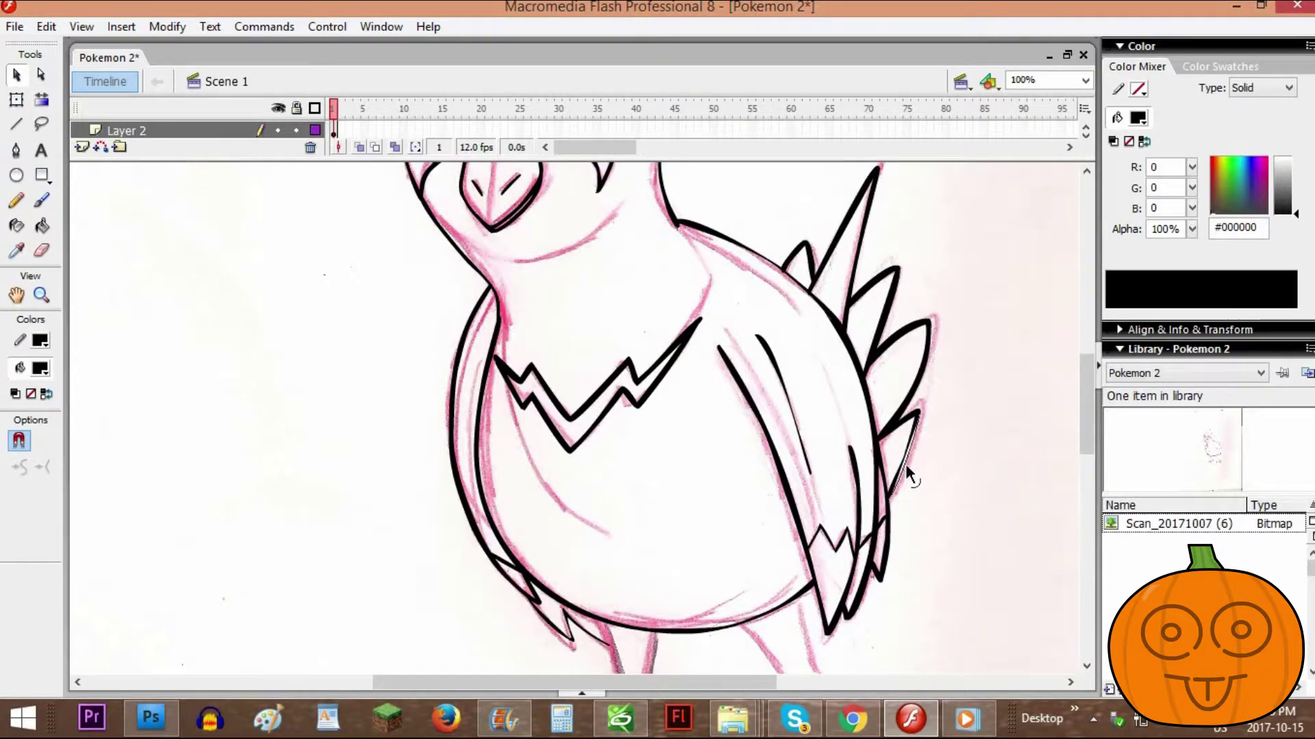
right_click(890, 500)
left_click(912, 524)
Trace both sides of the right leg from the belly down to the tops of the outer toes
left_click_drag(1086, 397, 1091, 425)
key("ctrl+minus")
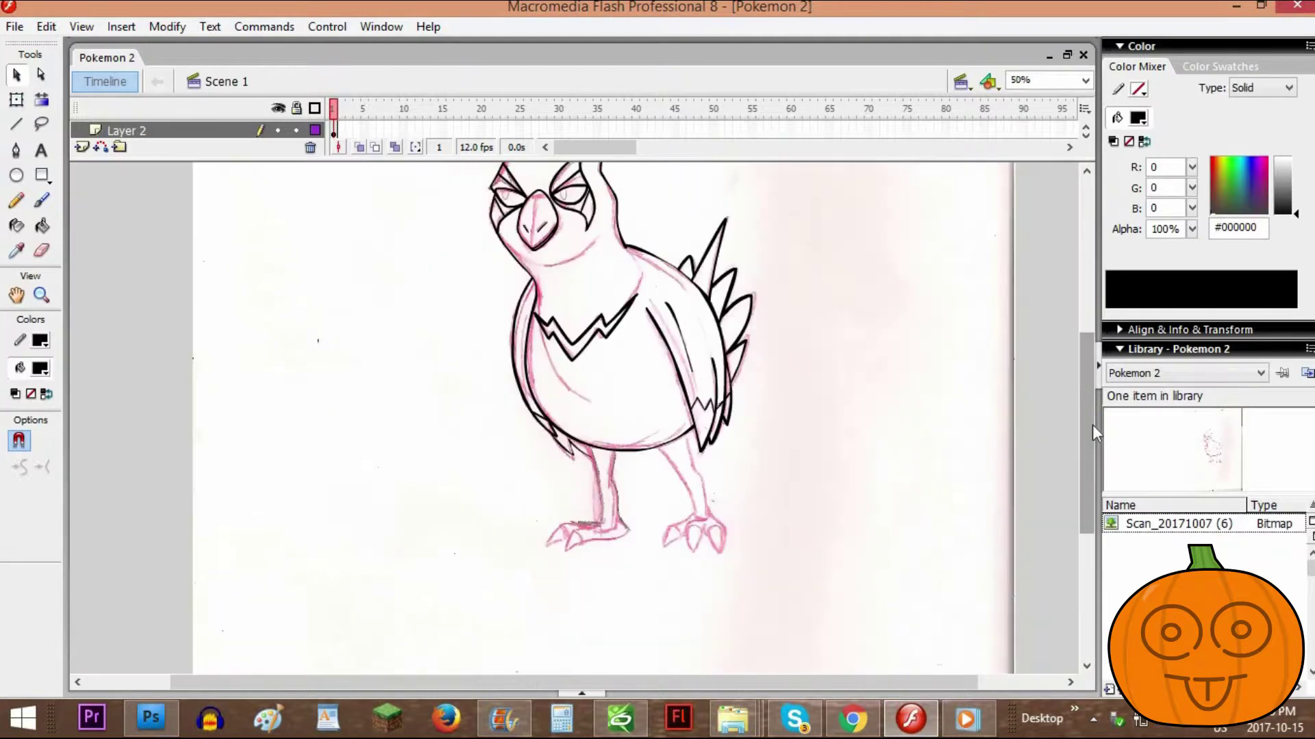
key("ctrl+equal")
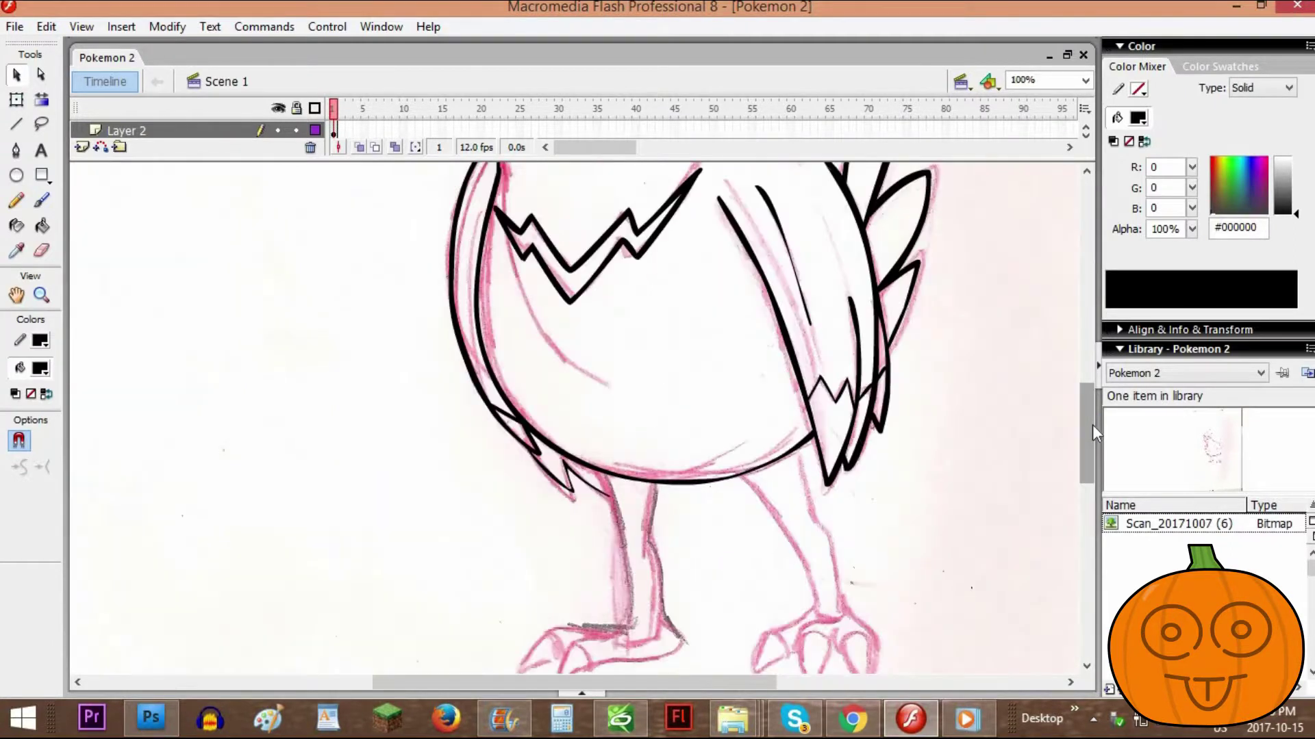
scroll(211, 269, "down", 2)
key("b")
left_click_drag(738, 324, 746, 330)
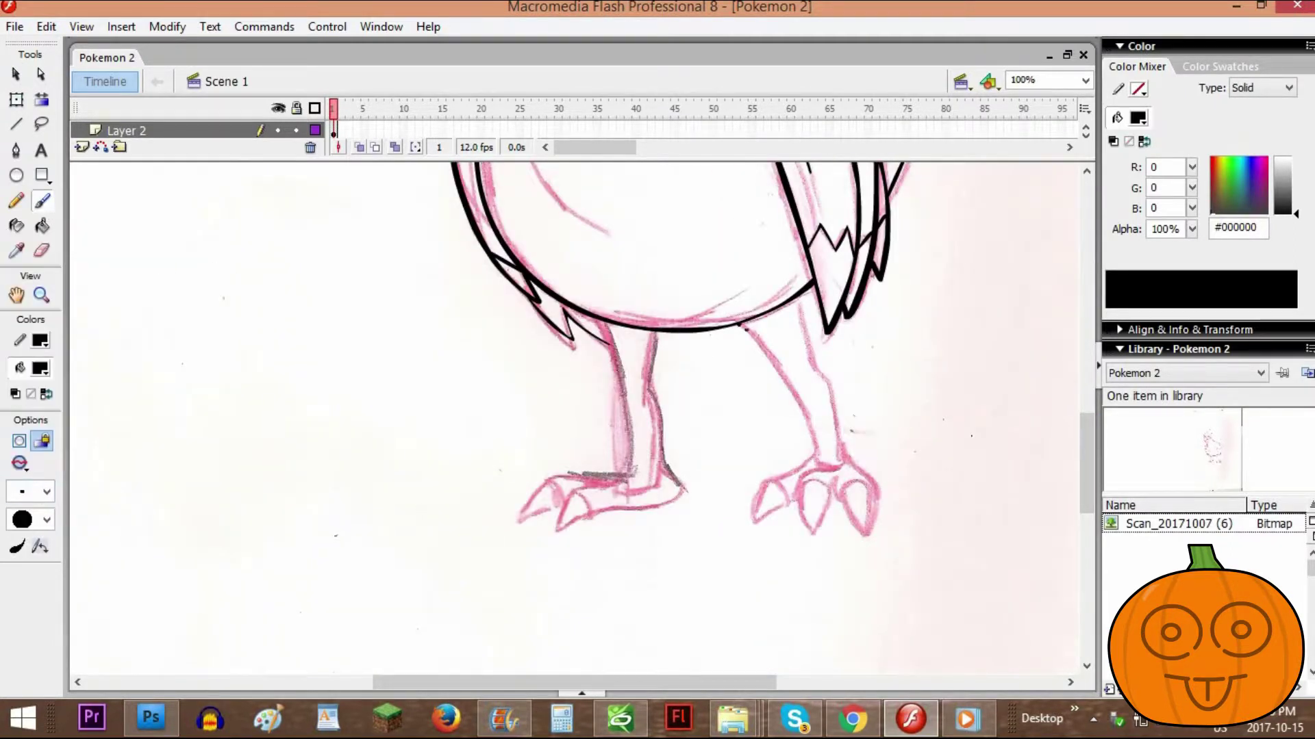
left_click_drag(803, 465, 769, 481)
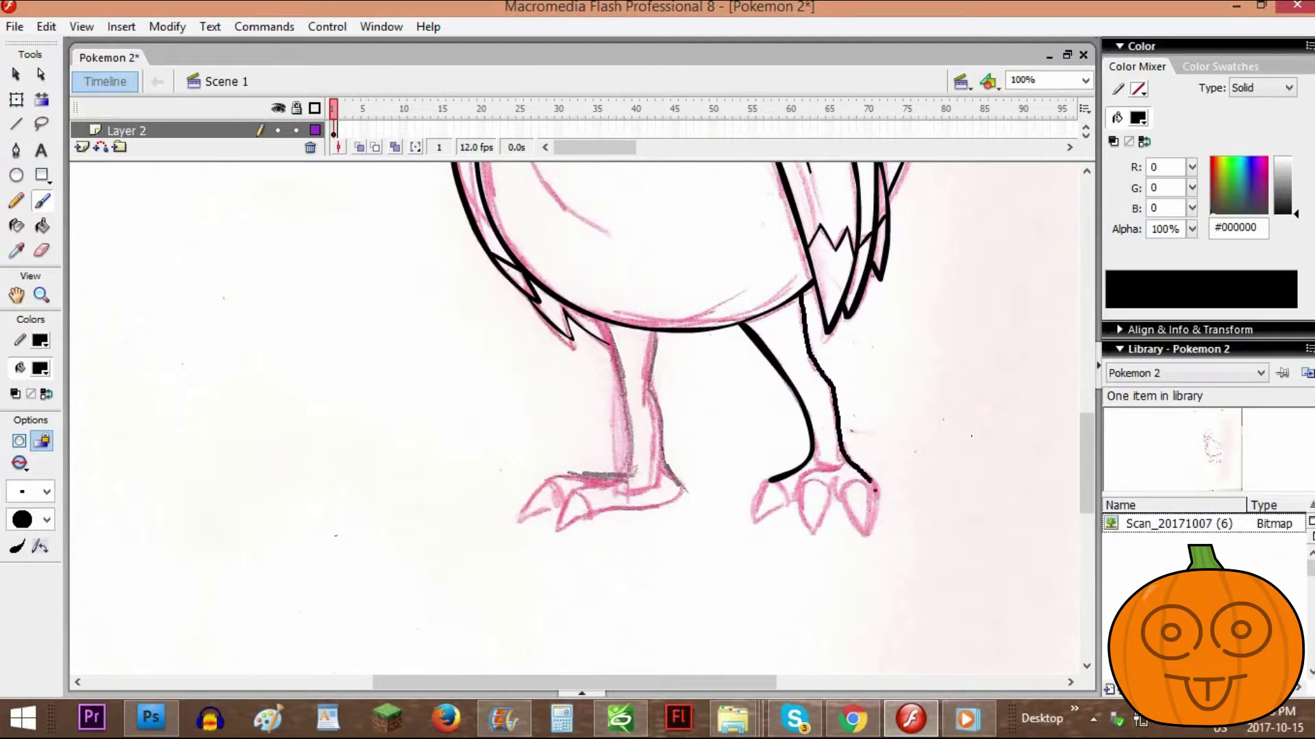
left_click_drag(874, 491, 876, 500)
key("v")
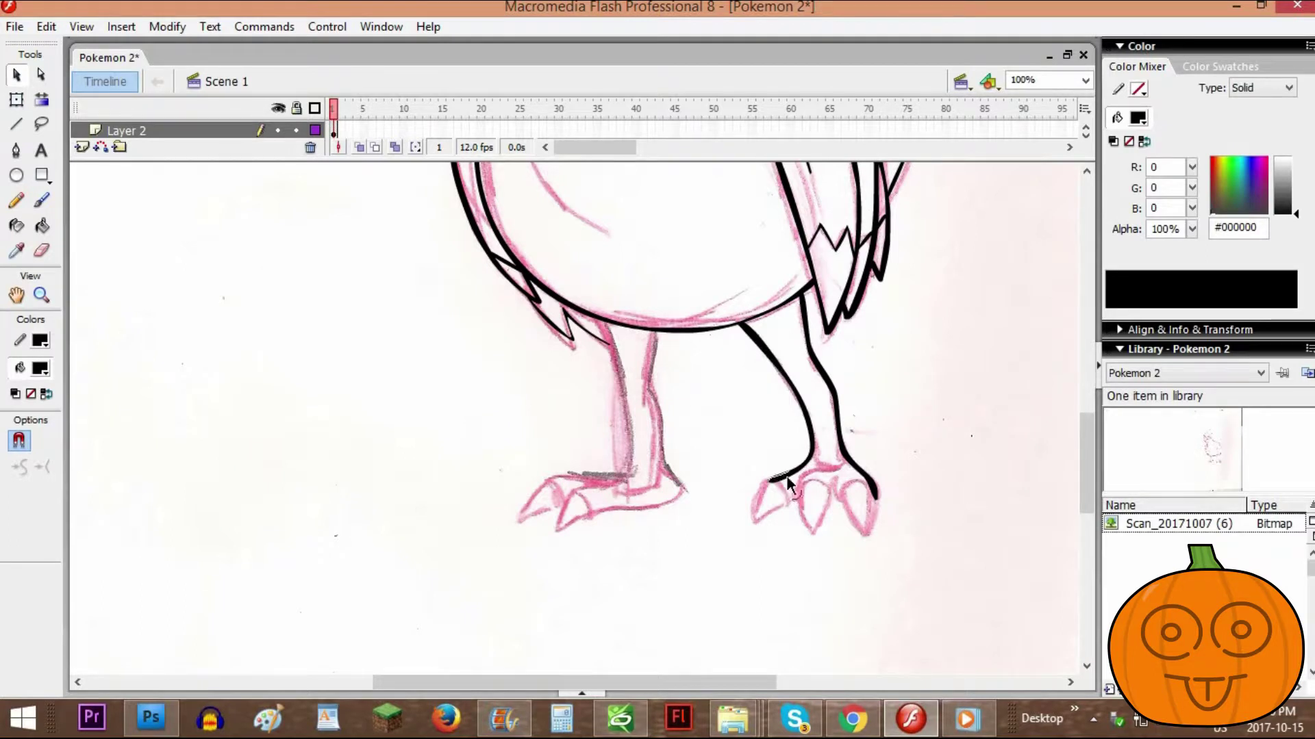
Draw the curved base of the right foot's leftmost claw and outline the middle claw with the Brush tool
key("ctrl+equal")
left_click_drag(599, 682, 697, 682)
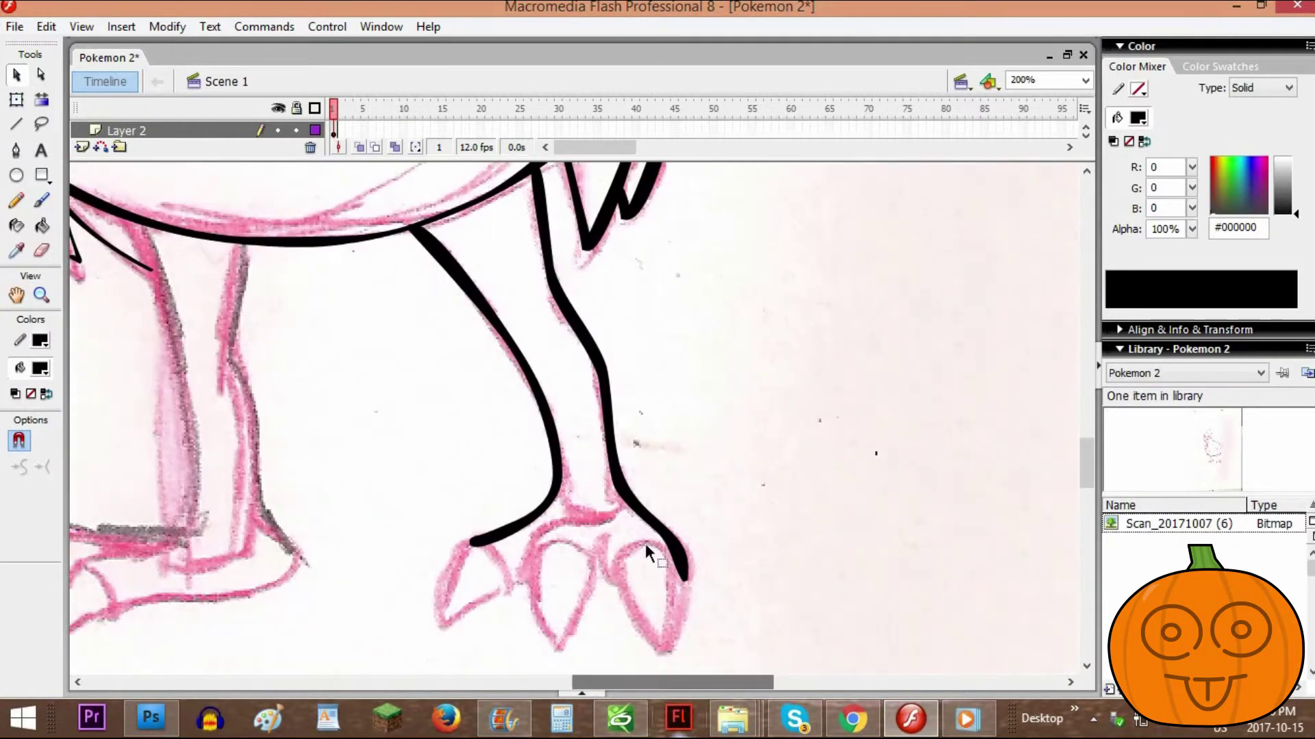
left_click(43, 202)
left_click_drag(467, 541, 491, 555)
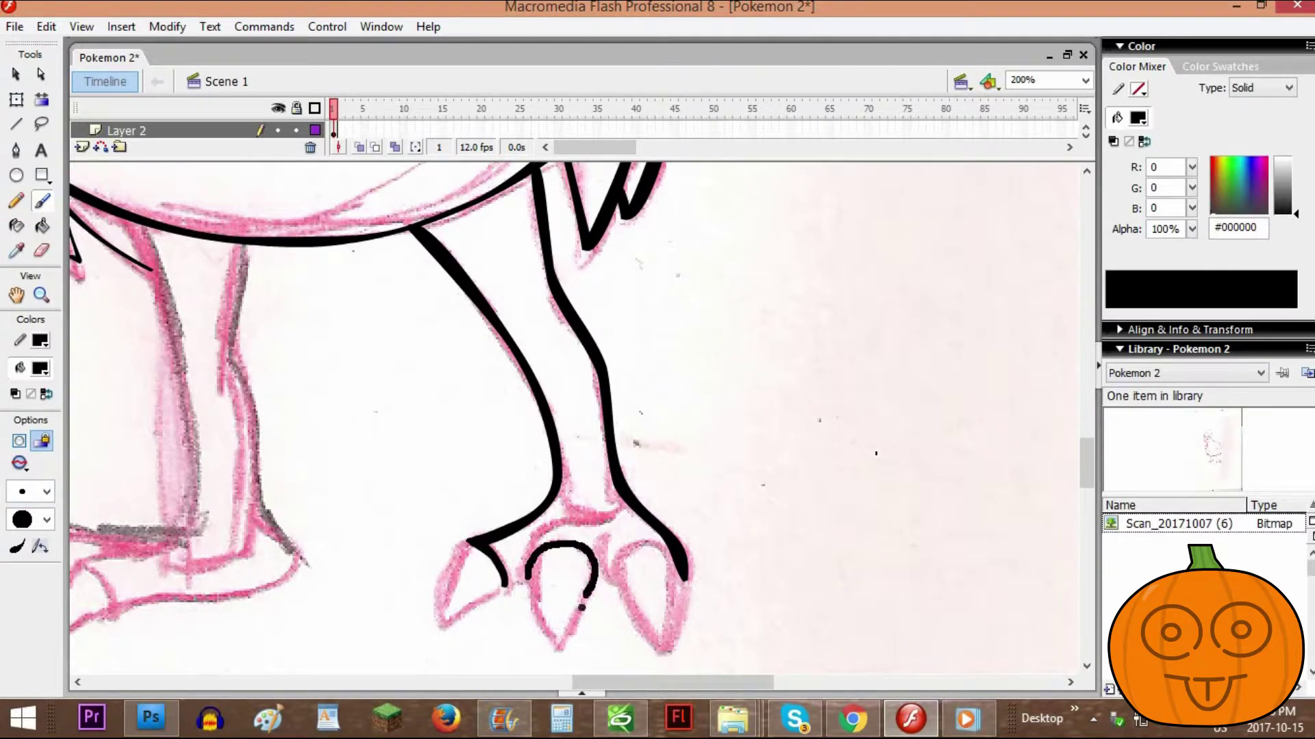
mouse_move(582, 607)
left_mouse_down()
mouse_move(558, 650)
mouse_move(540, 616)
left_mouse_up()
left_click_drag(531, 572, 530, 567)
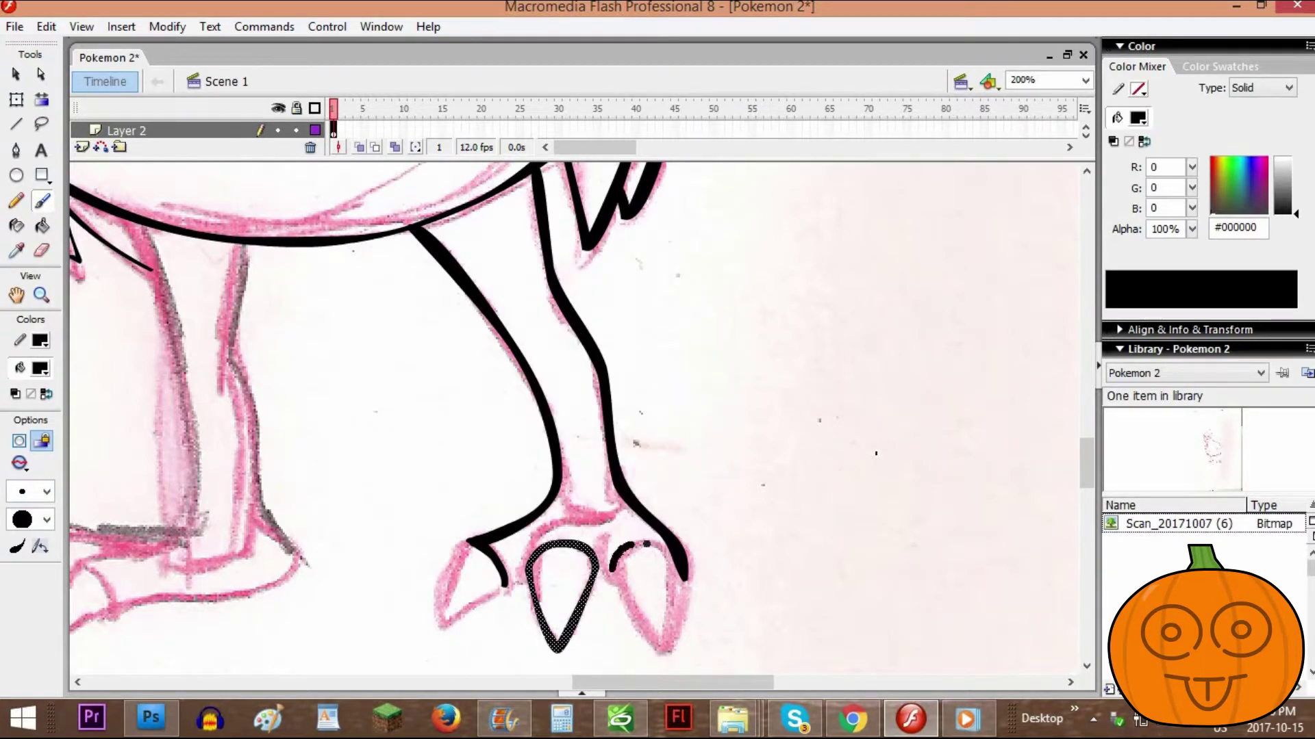
Outline the right foot's two remaining claws and add the short crease between the middle and outer toes
left_click_drag(646, 545, 669, 551)
left_click_drag(611, 583, 668, 636)
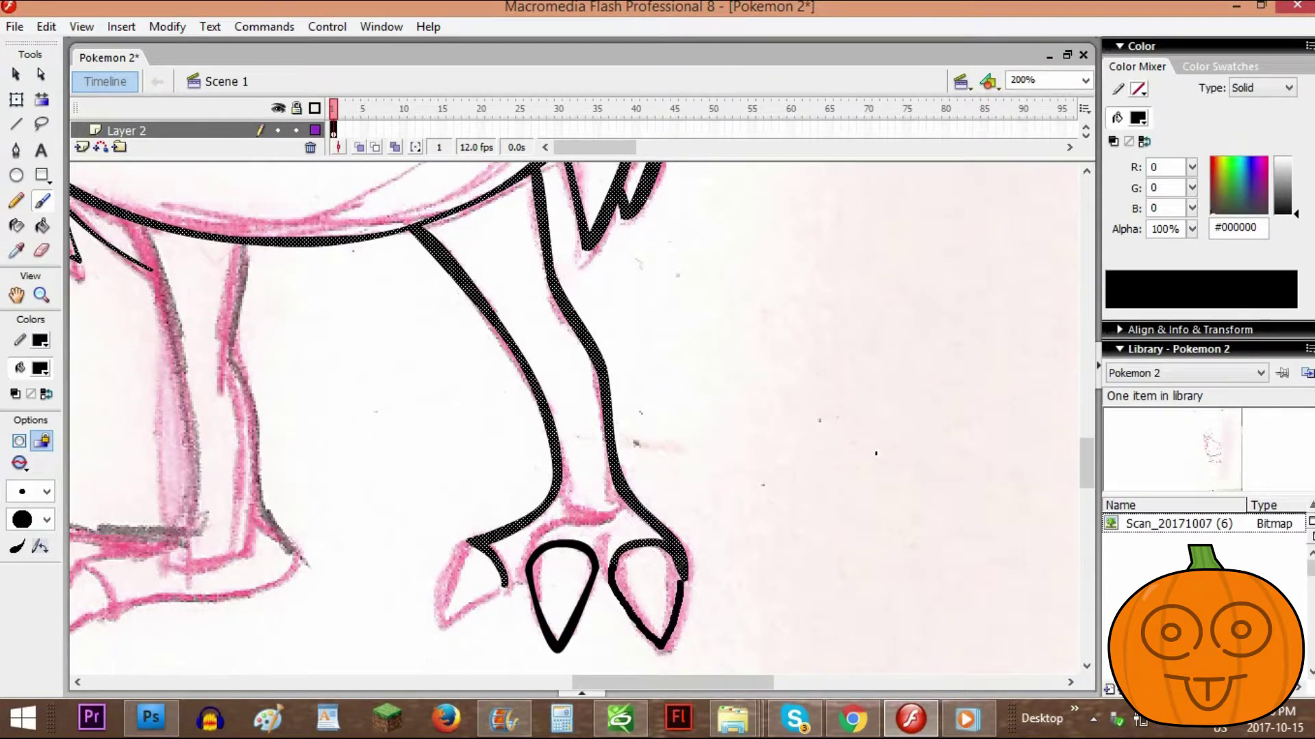
right_click(685, 577)
left_click_drag(608, 532, 609, 580)
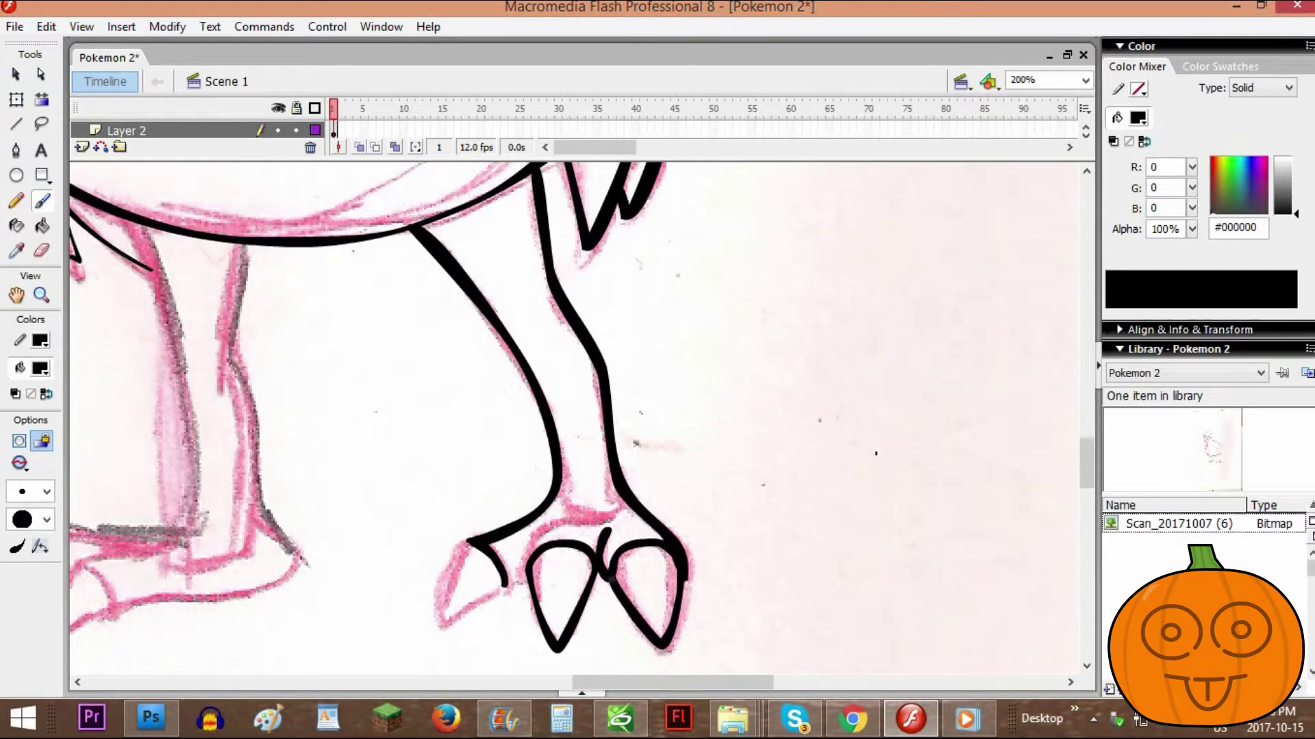
left_click(16, 75)
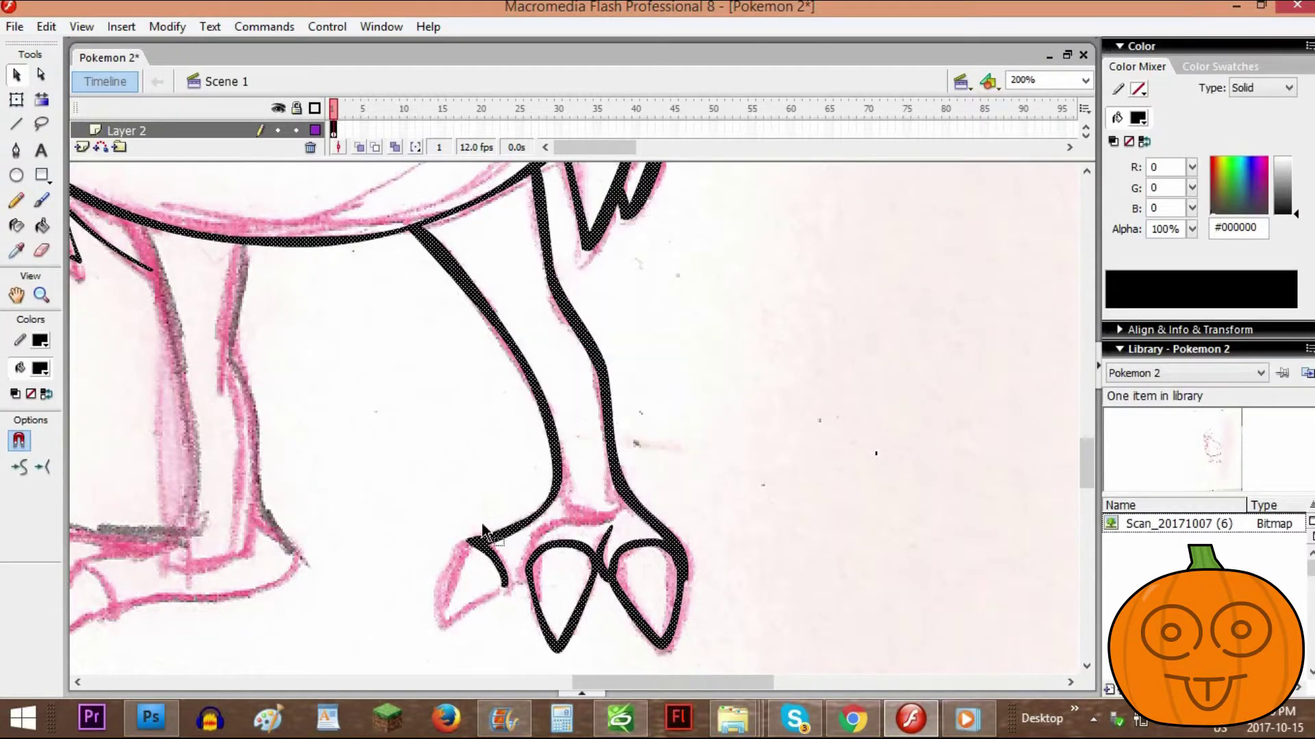
key("b")
mouse_move(460, 551)
left_mouse_down()
mouse_move(463, 606)
mouse_move(504, 588)
left_mouse_up()
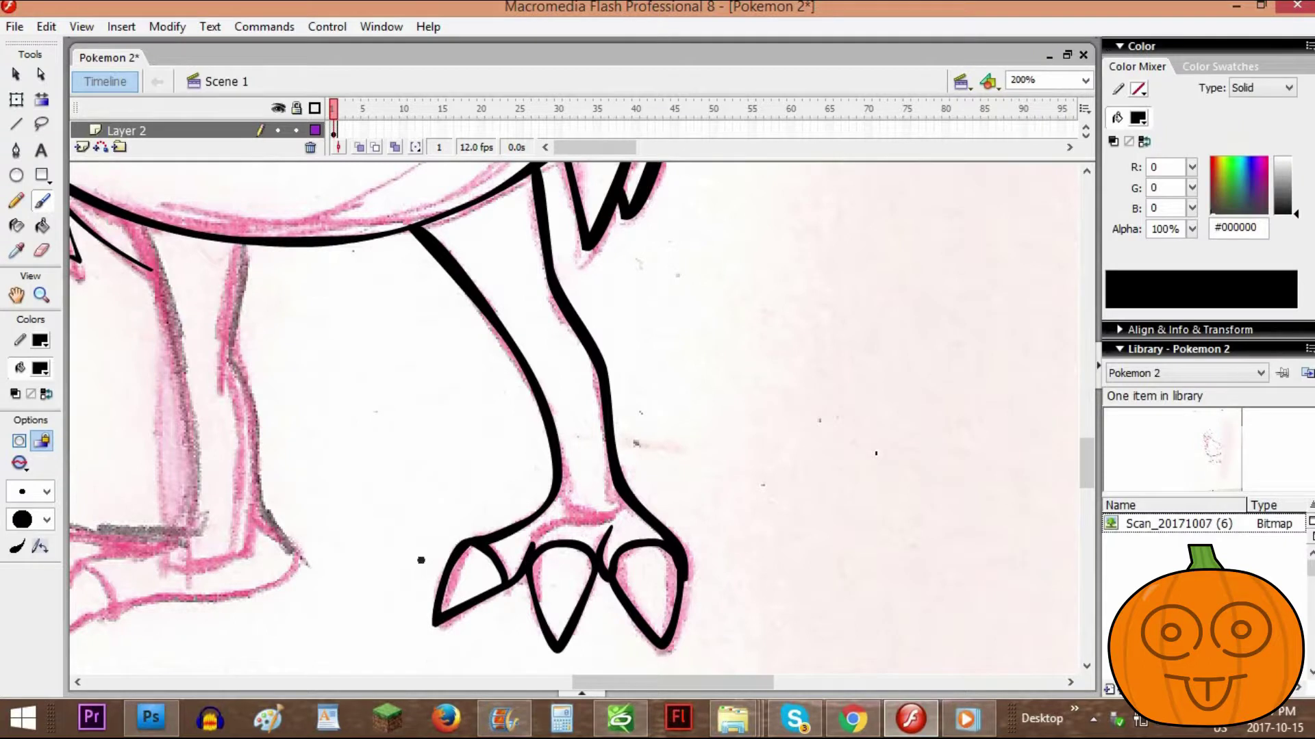
Trace the left leg's inner edge from the belly down around the heel and along the sole to the front claw
key("ctrl+minus")
key("ctrl+minus")
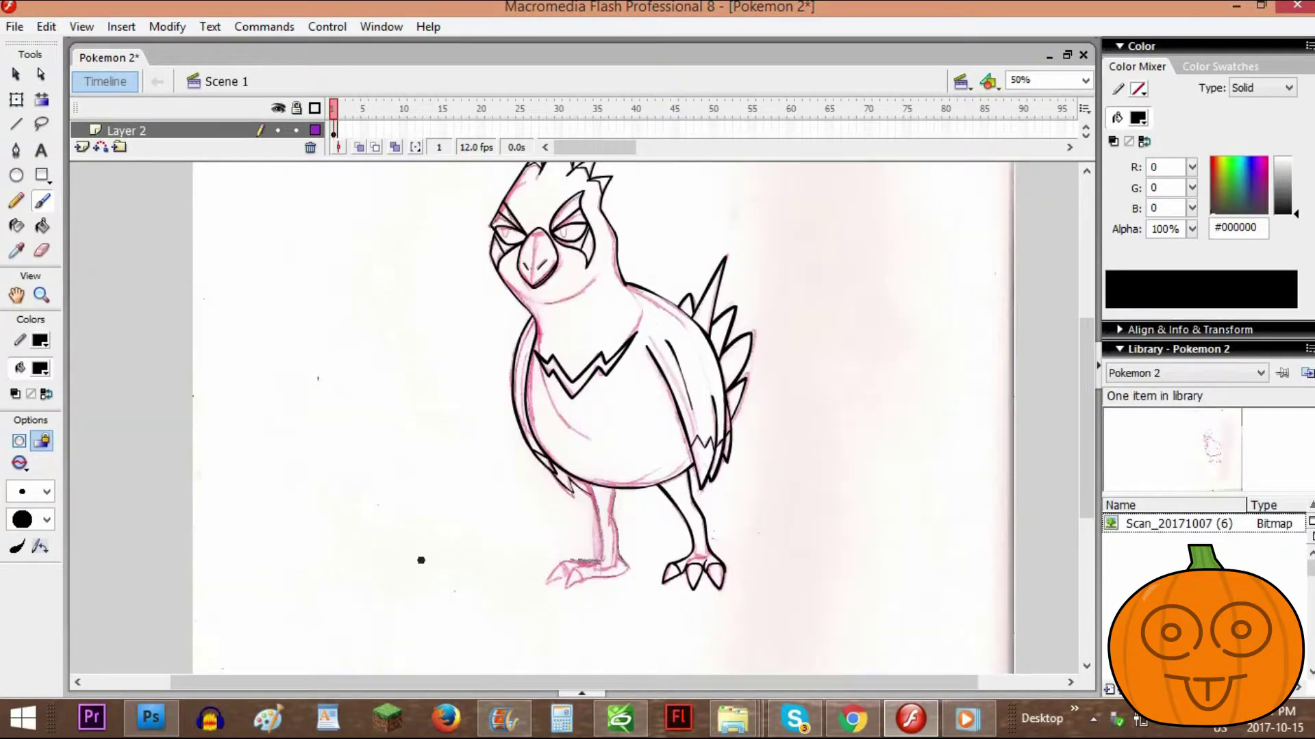
key("ctrl+minus")
key("ctrl+equal")
key("ctrl+equal")
key("ctrl+equal")
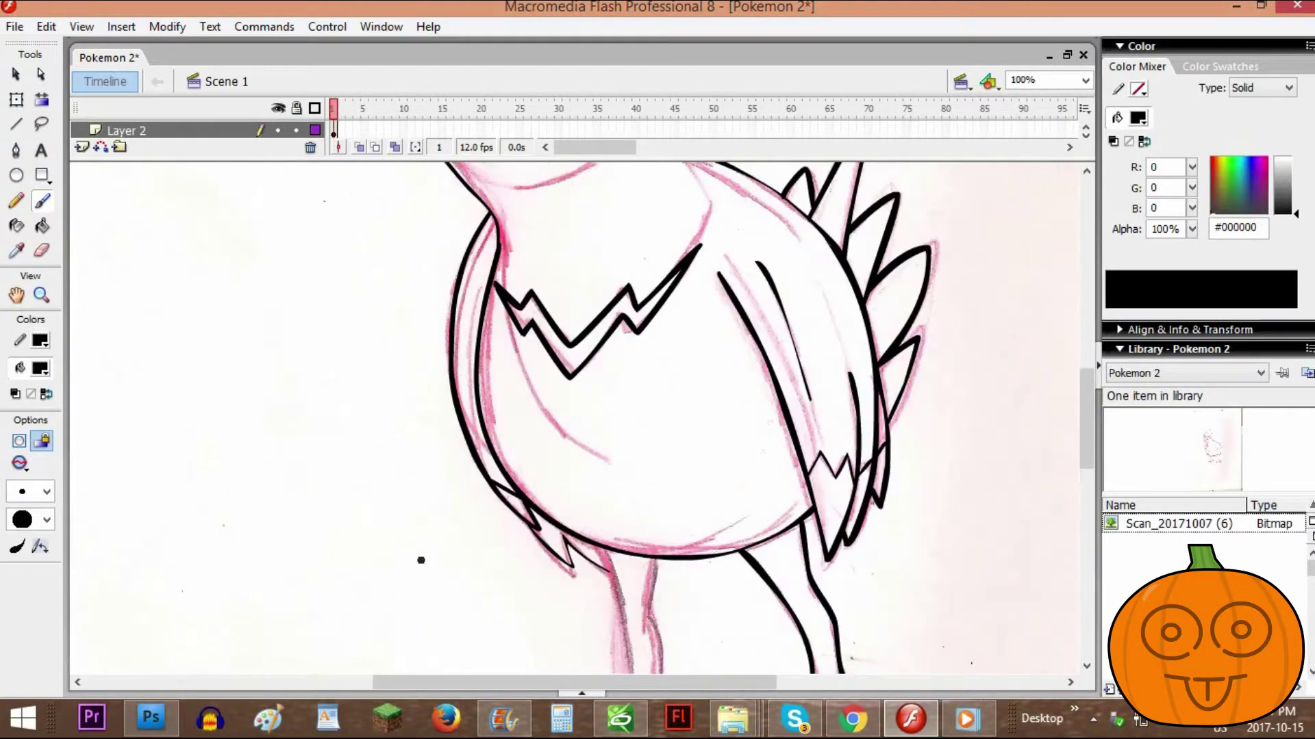
left_click_drag(1088, 444, 1089, 493)
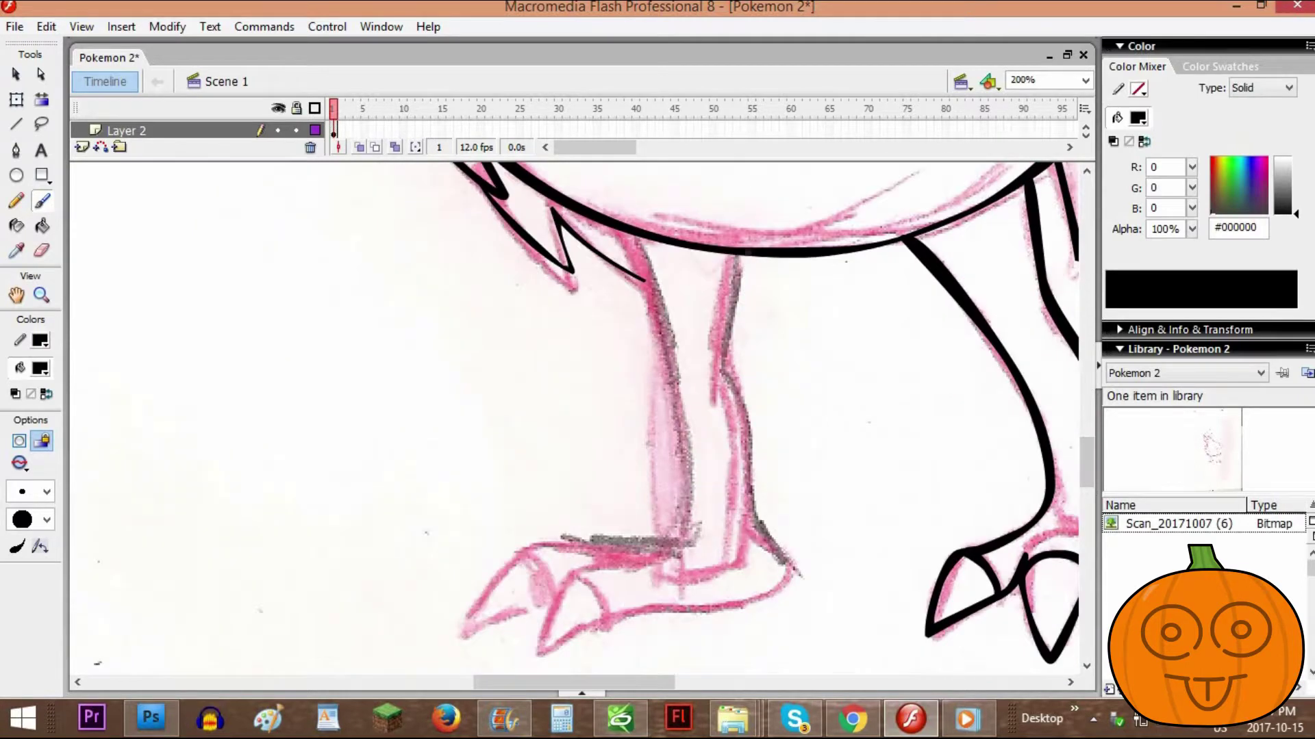
mouse_move(747, 256)
left_mouse_down()
mouse_move(711, 362)
mouse_move(756, 549)
mouse_move(711, 607)
left_mouse_up()
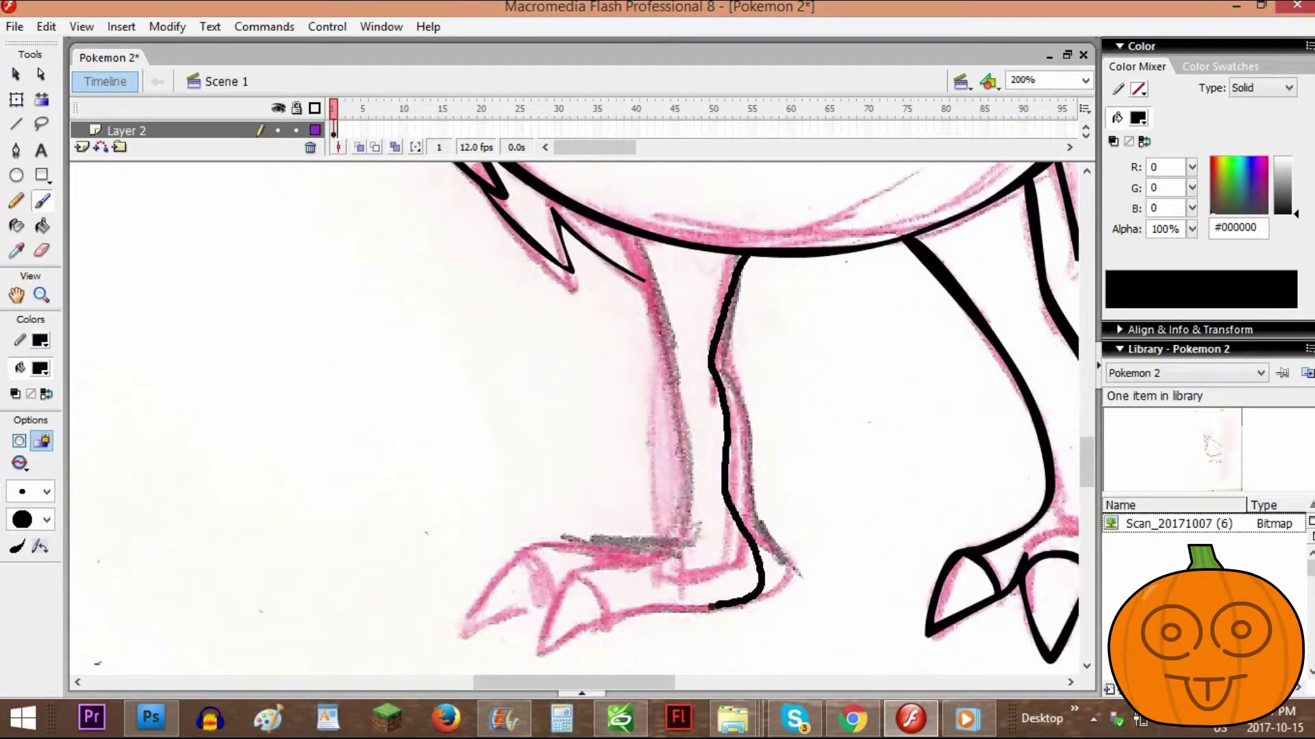
left_click_drag(605, 623, 602, 624)
key("ctrl+minus")
key("ctrl+minus")
key("ctrl+equal")
key("ctrl+equal")
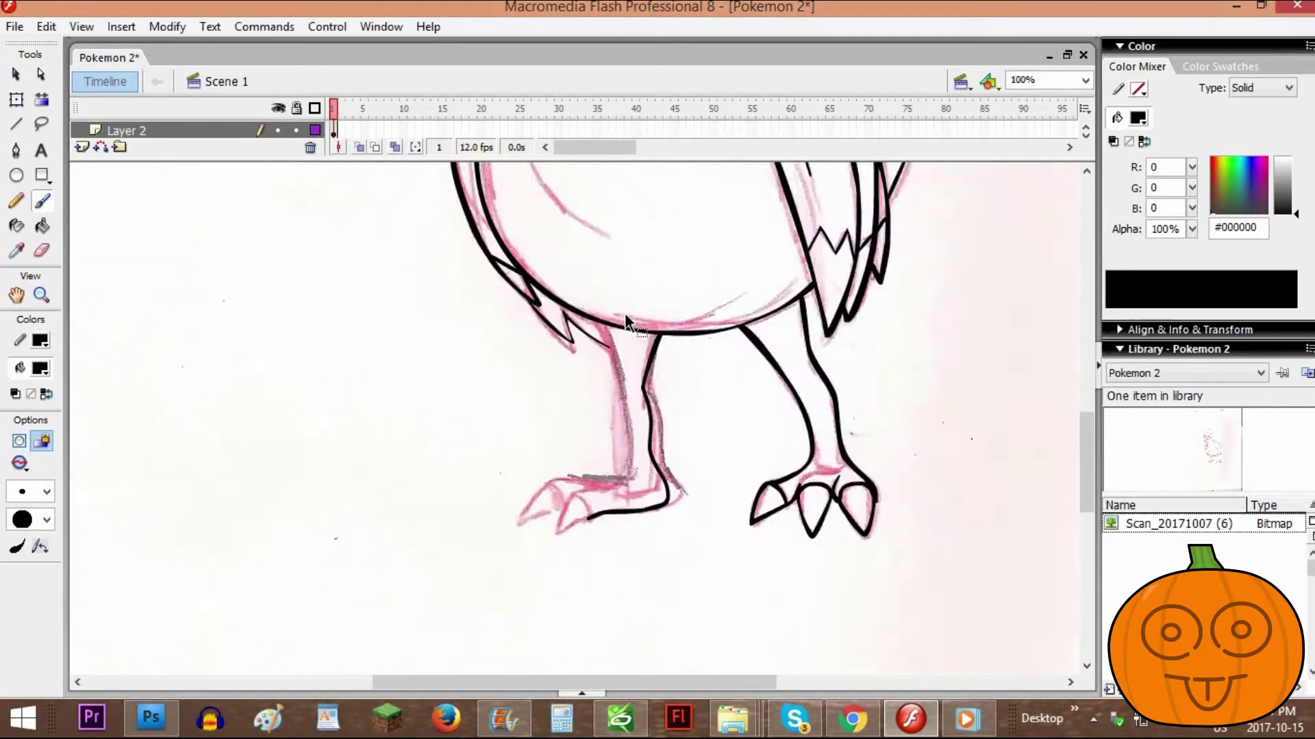
Trace the left leg's outer edge from the belly to the ankle and continue along the top of the foot
mouse_move(644, 259)
left_mouse_down()
mouse_move(672, 480)
mouse_move(667, 532)
left_mouse_up()
key("ctrl+minus")
key("ctrl+minus")
key("ctrl+minus")
key("ctrl+equal")
key("ctrl+equal")
key("ctrl+equal")
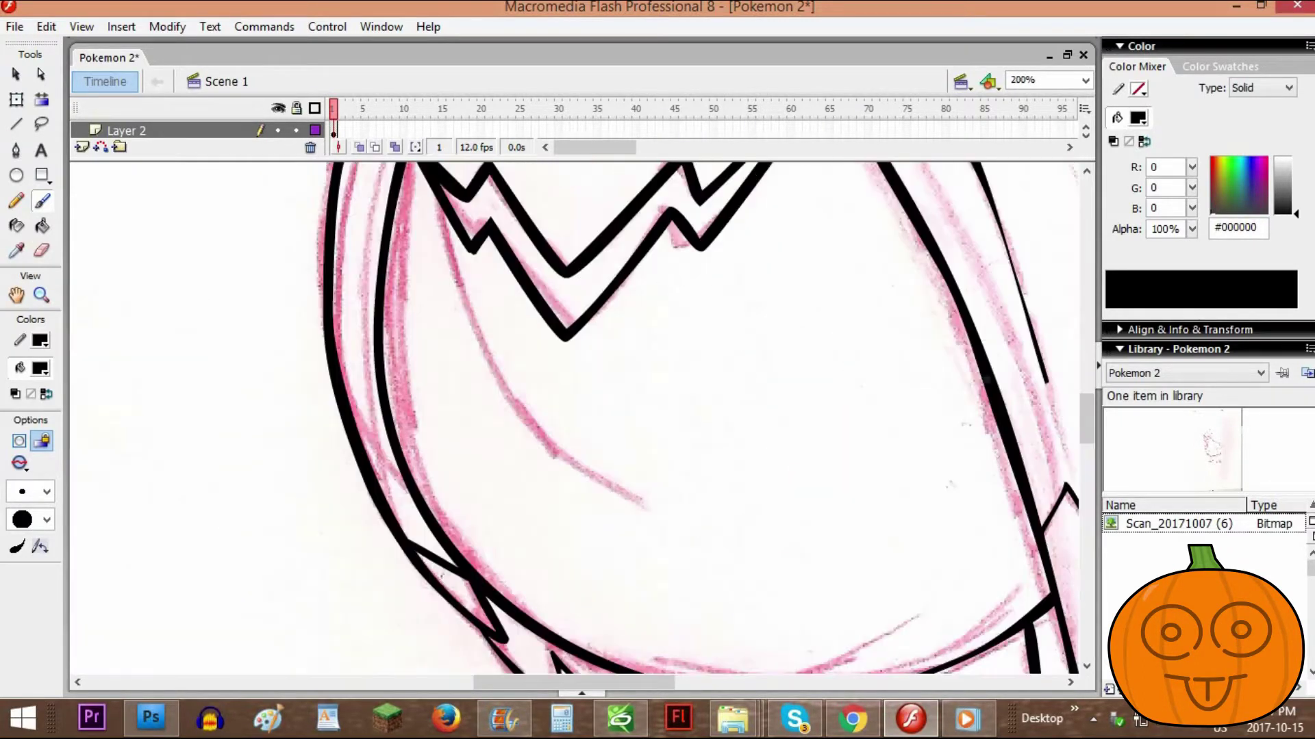
left_click_drag(1093, 419, 1097, 464)
key("ctrl+z")
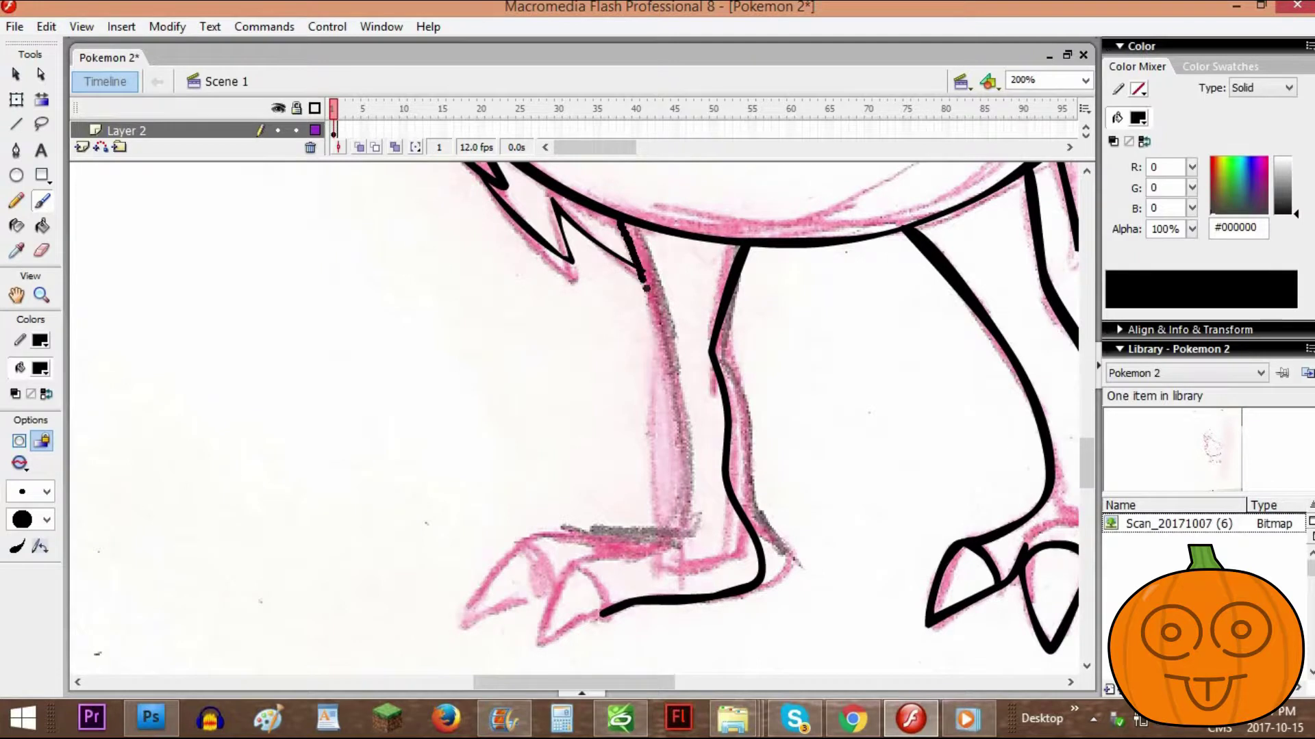
mouse_move(645, 288)
left_mouse_down()
mouse_move(666, 383)
mouse_move(667, 497)
mouse_move(650, 522)
left_mouse_up()
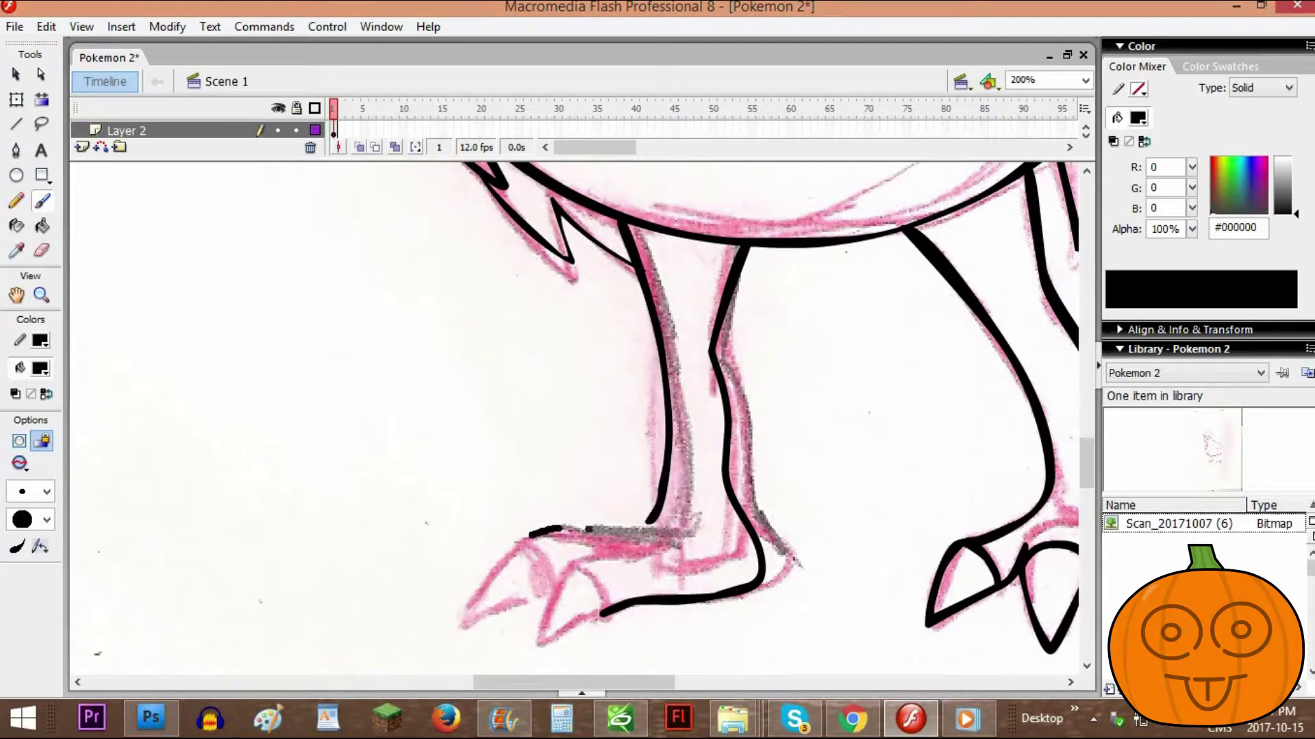
right_click(654, 519)
left_click(19, 80)
left_click(714, 494)
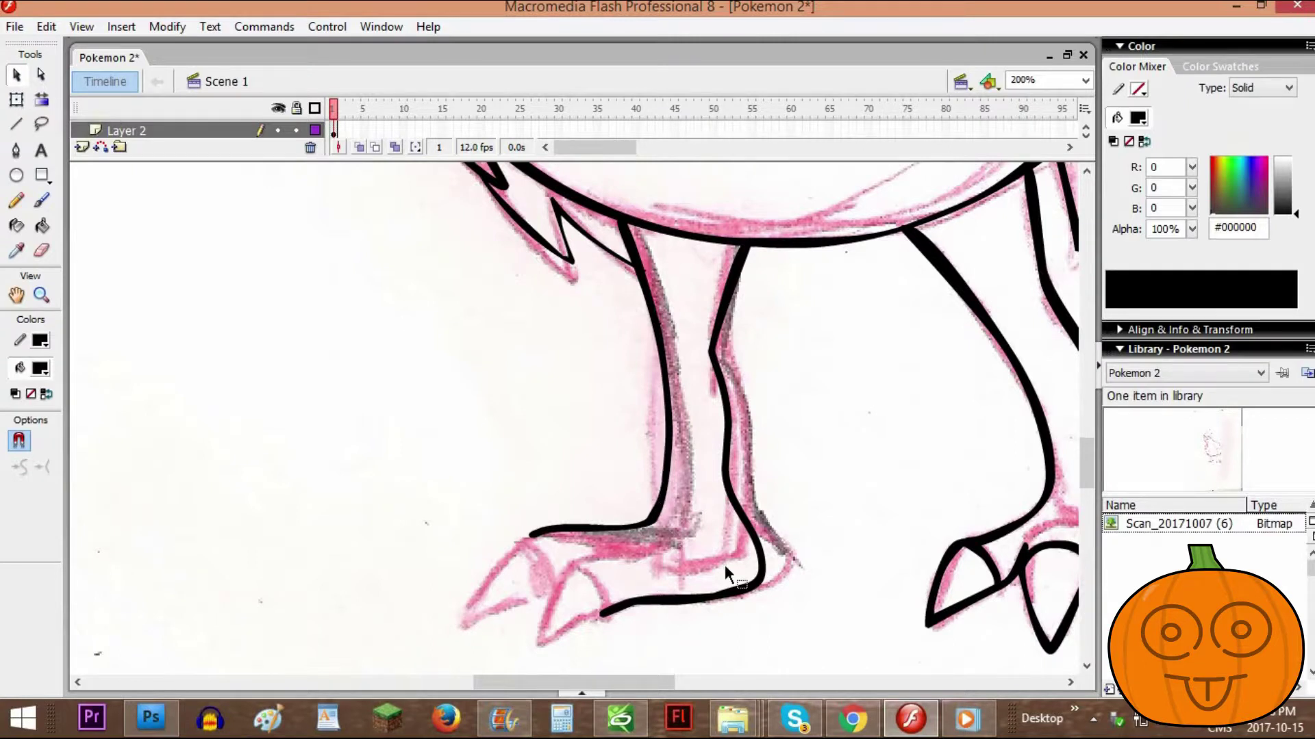
Outline the left foot's front claw, including its curved base and the short toe line above it
key("ctrl+minus")
key("ctrl+minus")
key("ctrl+minus")
key("ctrl+equal")
key("ctrl+equal")
left_click_drag(1088, 450, 1087, 504)
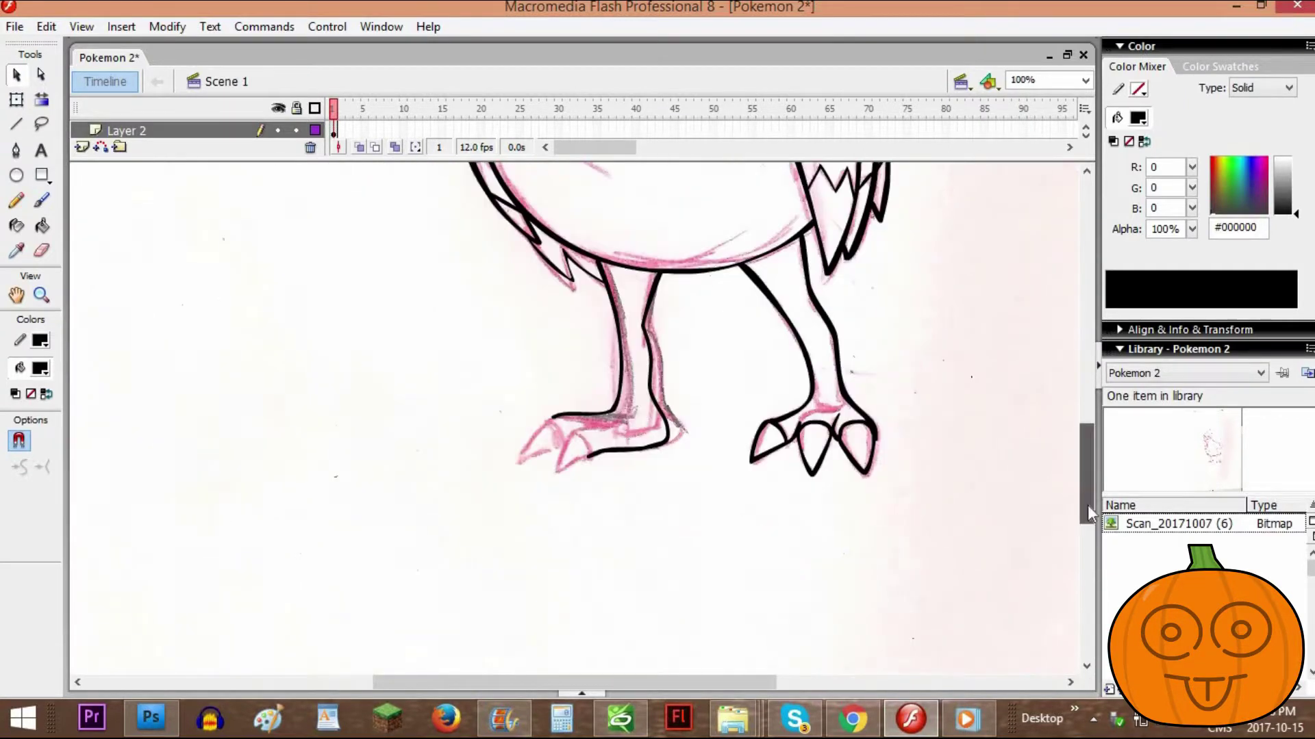
key("ctrl+equal")
left_click(41, 200)
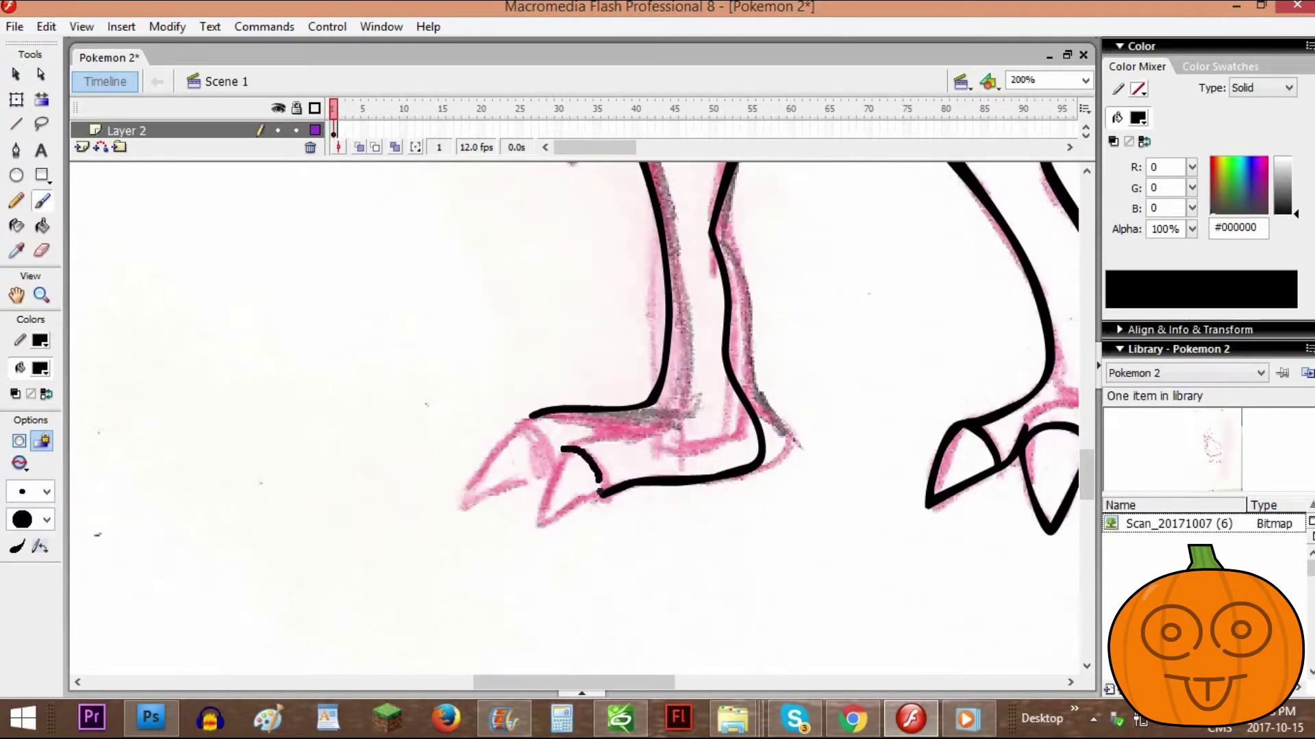
left_click_drag(600, 491, 602, 494)
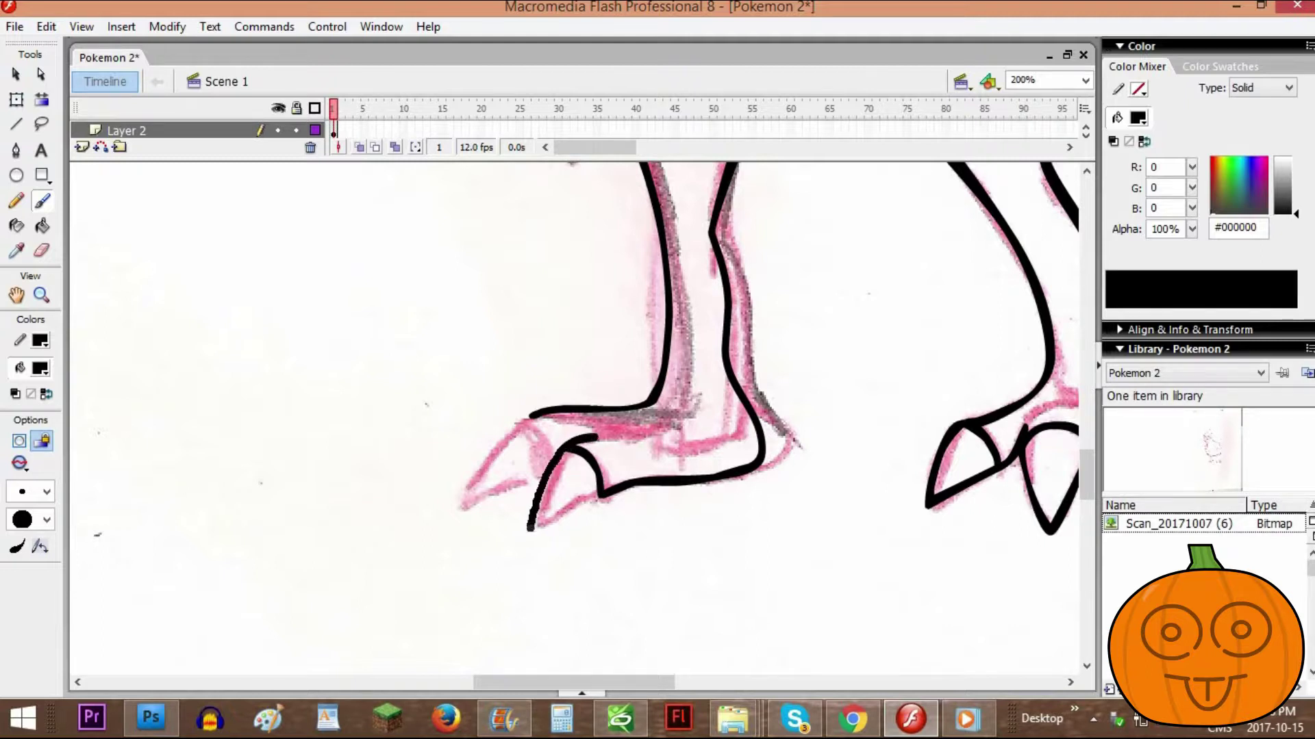
left_click_drag(589, 504, 601, 495)
key("v")
left_click(600, 447)
Outline the left foot's rear claw and join it to the top of the foot
left_click(40, 202)
left_click_drag(520, 424, 463, 511)
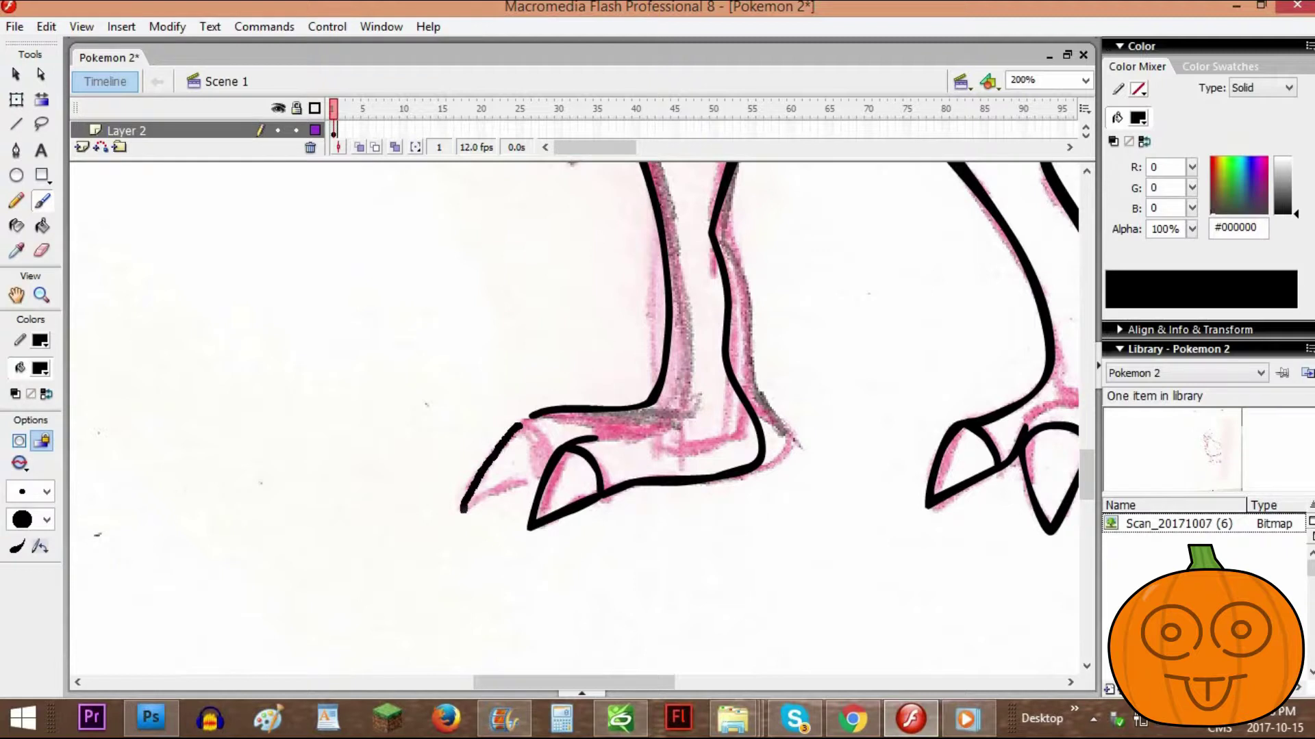
left_click_drag(541, 482, 543, 482)
left_click_drag(522, 423, 545, 472)
right_click(526, 423)
left_click(452, 425)
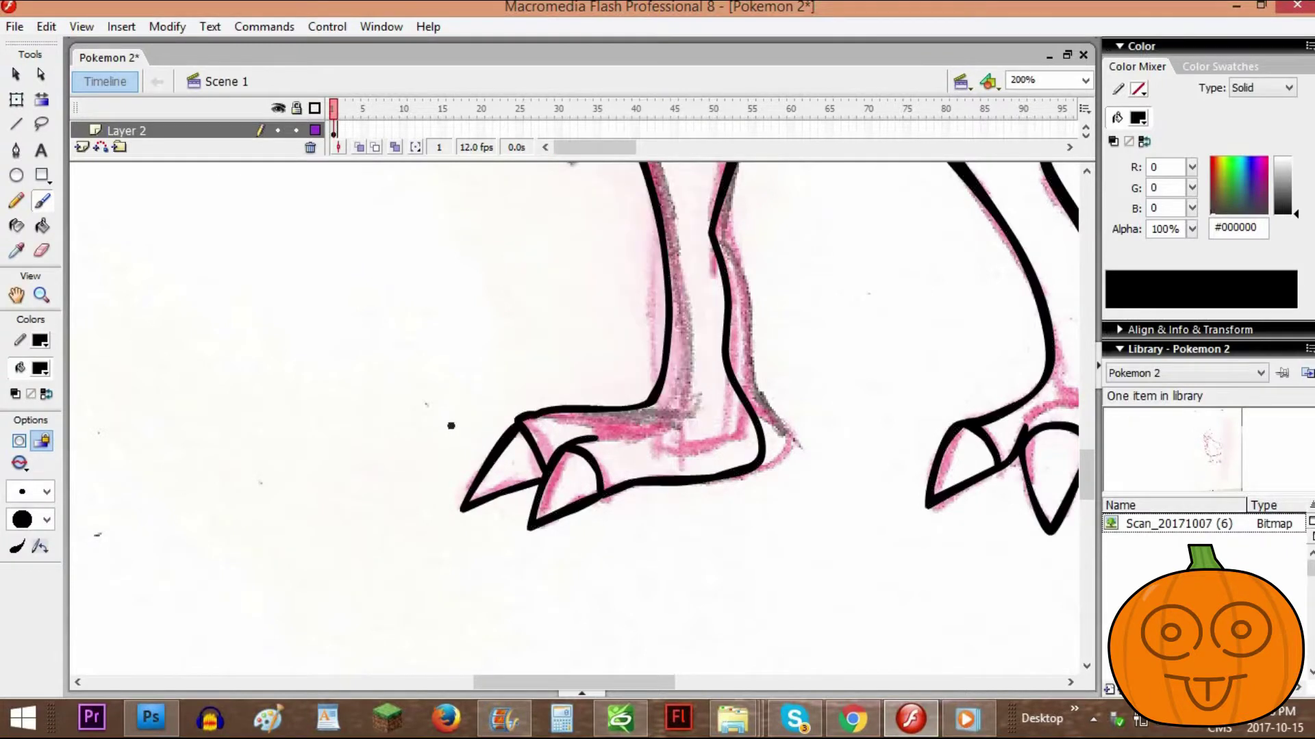
Zoom out to view the whole bird and save the document
key("ctrl+1")
key("ctrl+minus")
key("ctrl+s")
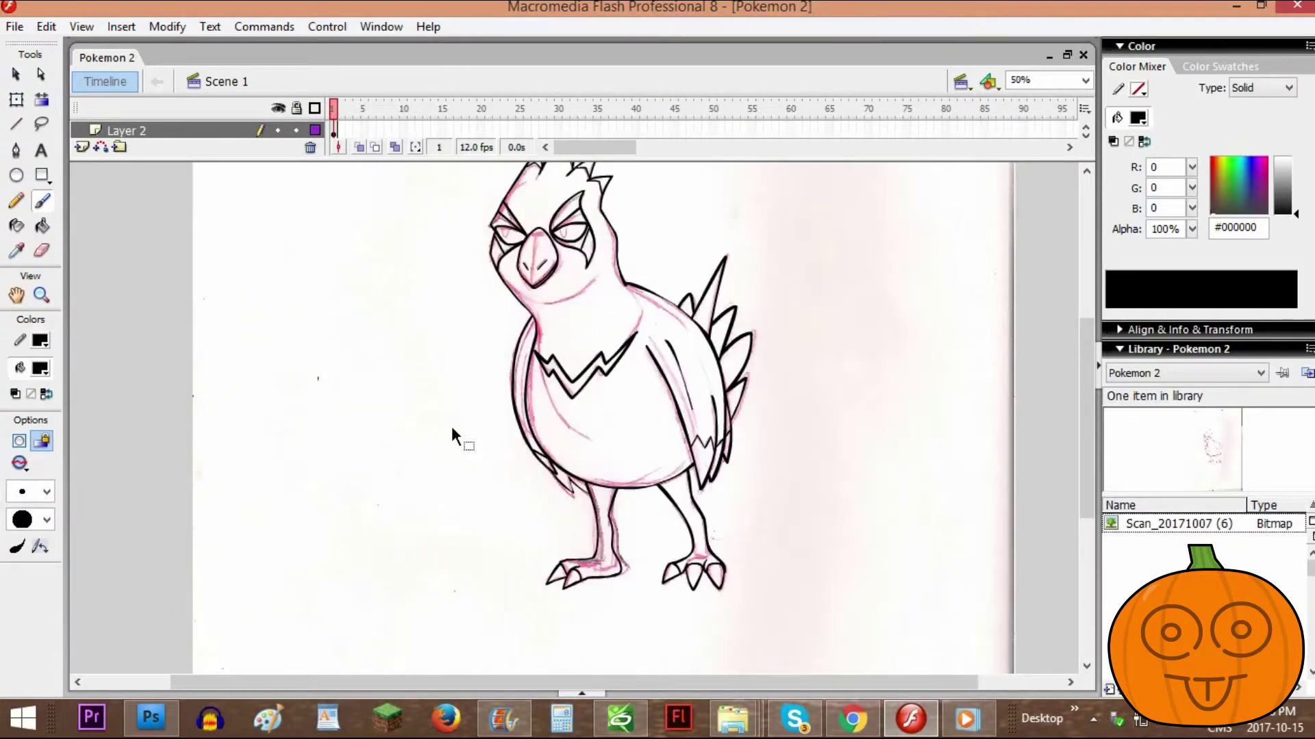
Fill the bird's body and left wing with blue #6699CC using the Paint Bucket
scroll(1085, 452, "up", 3)
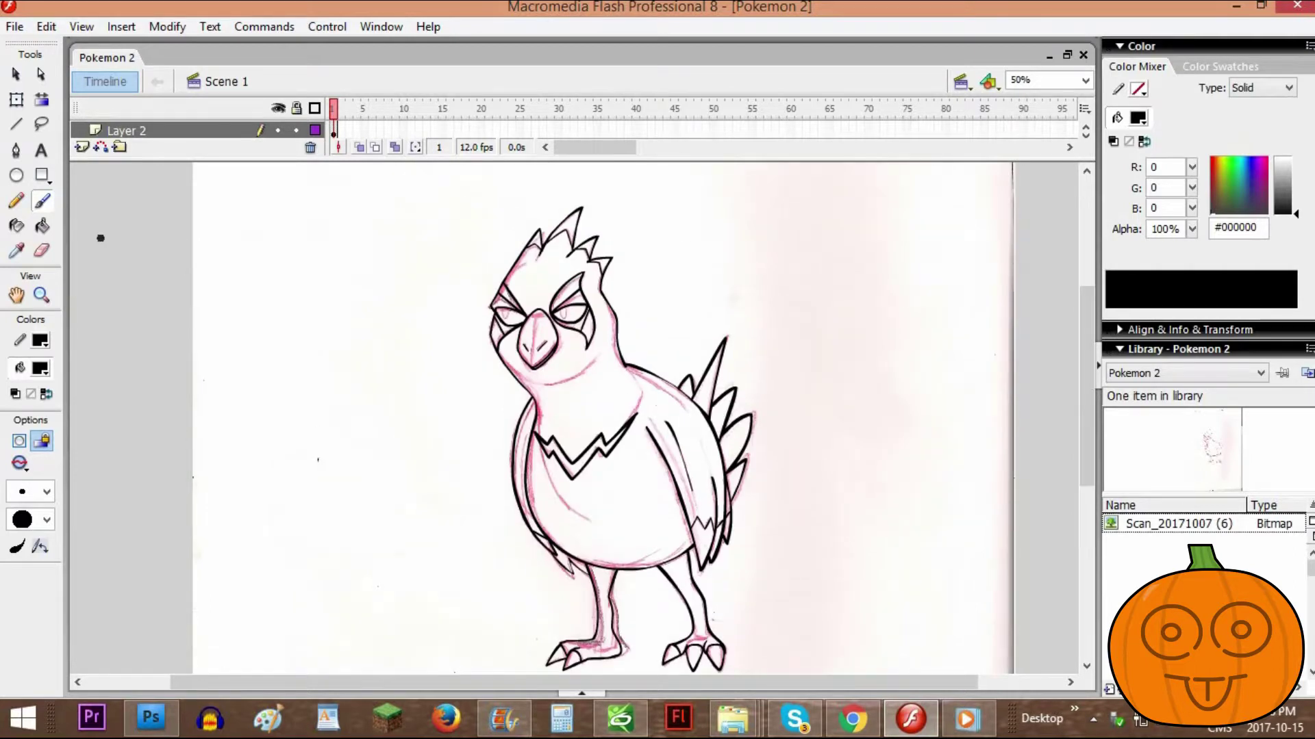
left_click(42, 226)
left_click(40, 369)
left_click(271, 463)
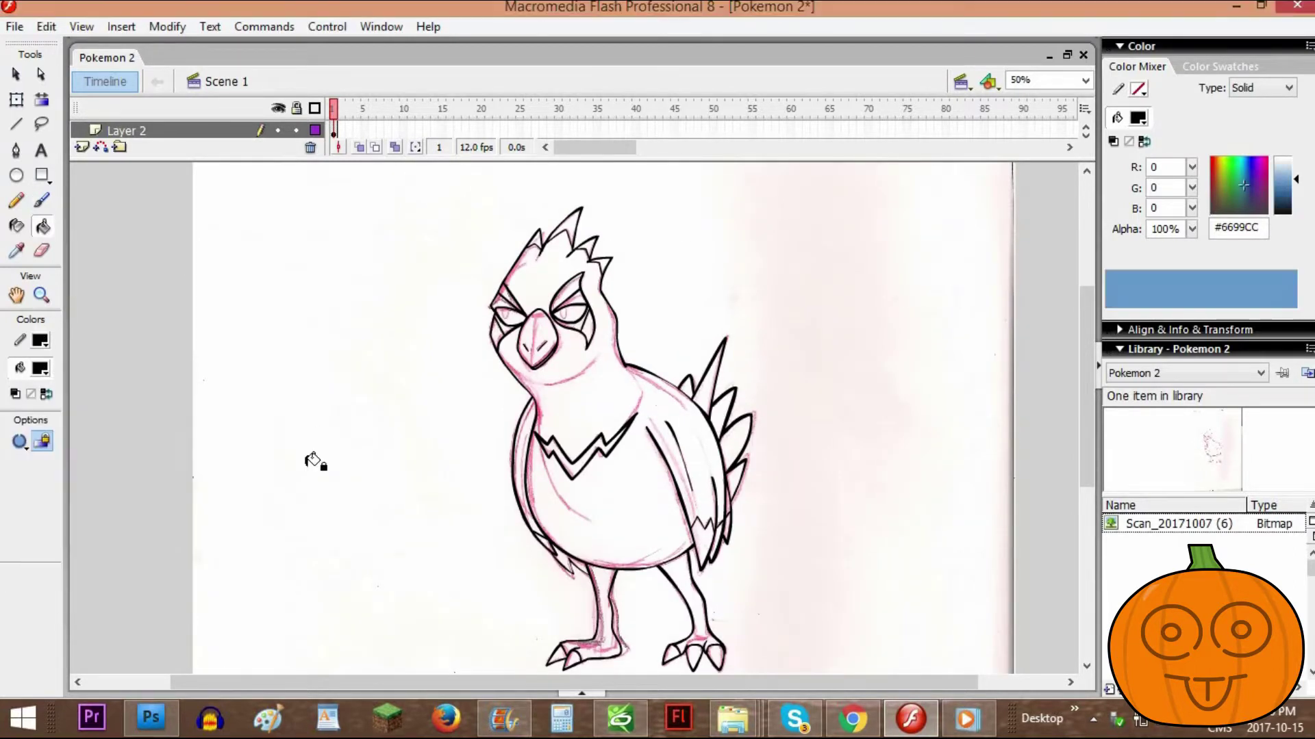
left_click(599, 439)
left_click(525, 460)
Mix the brighter blue #4489EE and fill the body and left wing with it
left_click(1244, 182)
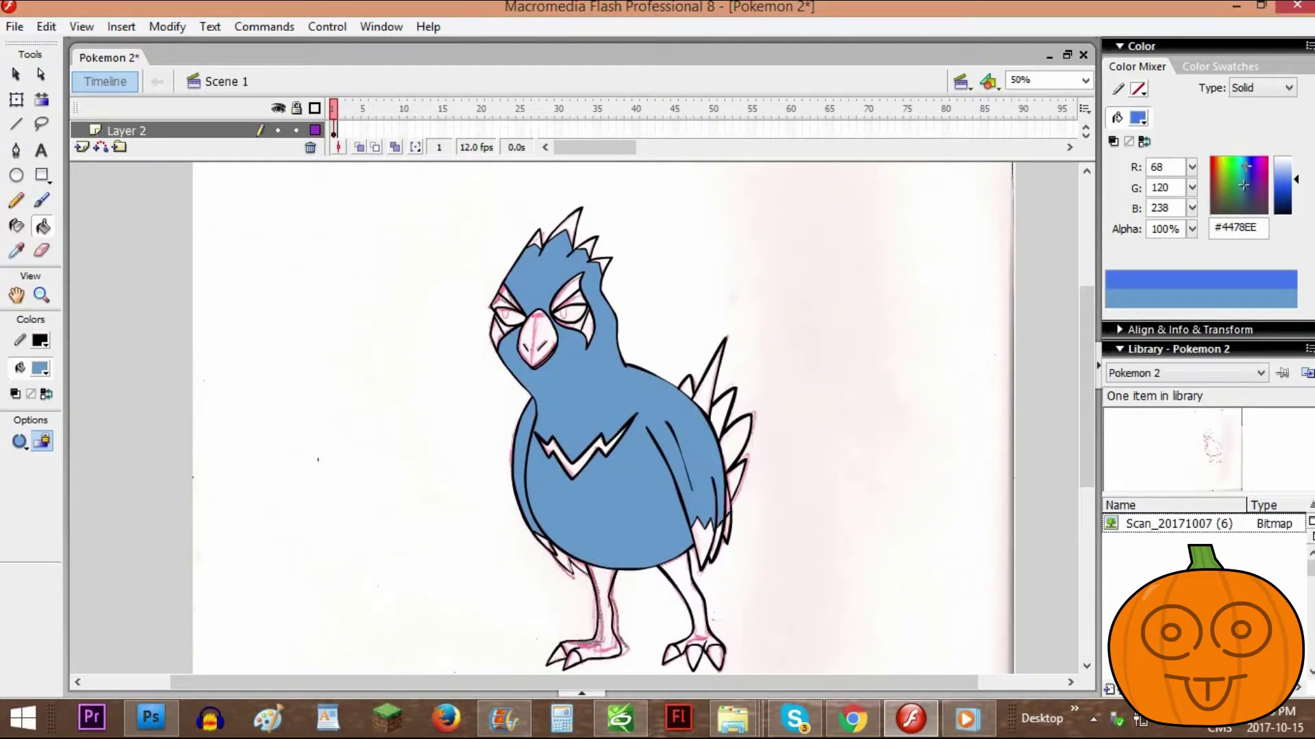
left_click(1245, 166)
left_click(649, 479)
left_click(530, 456)
Mix the dark grey #262626 and fill the zigzag band on the chest with it
key("q")
right_click(236, 298)
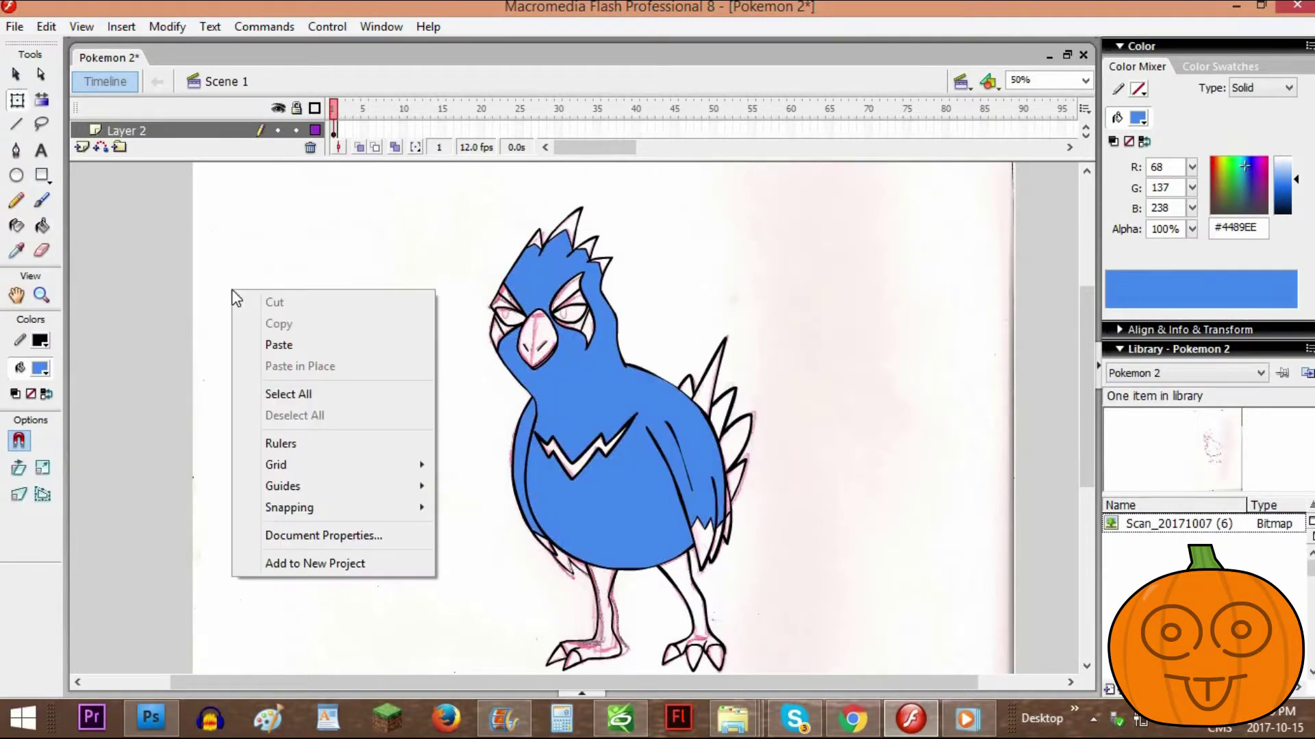
left_click(19, 102)
left_click(41, 369)
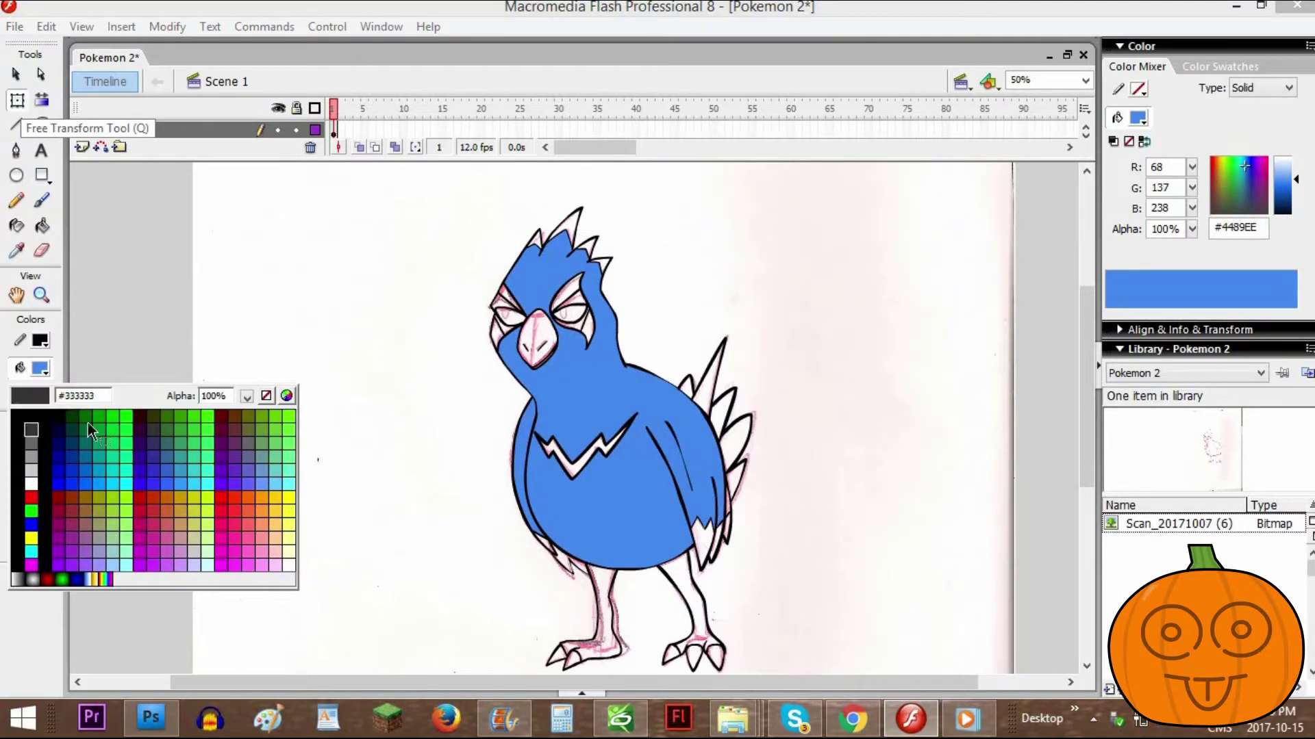
left_click(31, 430)
left_click(1296, 206)
left_click(42, 226)
left_click(582, 463)
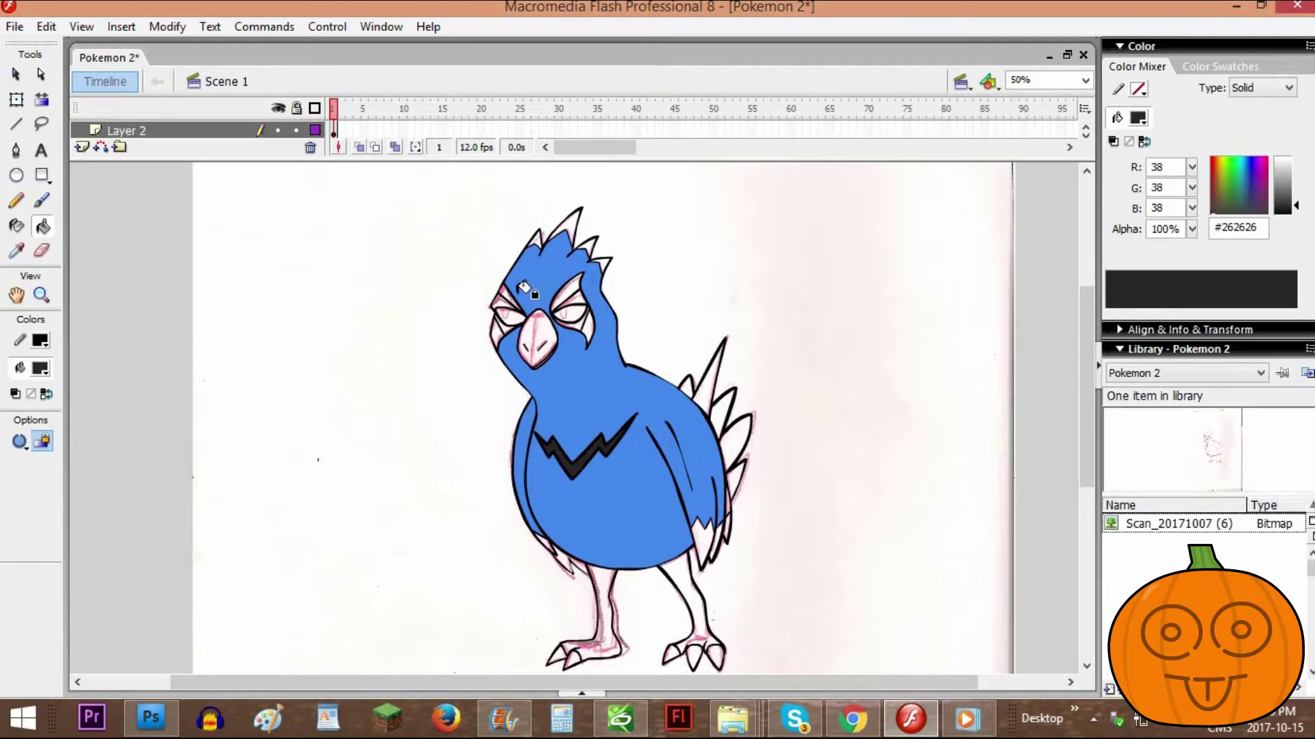
Fill the pointed markings above and below both eyes with dark grey #262626
left_click(567, 296)
key("ctrl+equal")
left_click(443, 176)
left_click(418, 254)
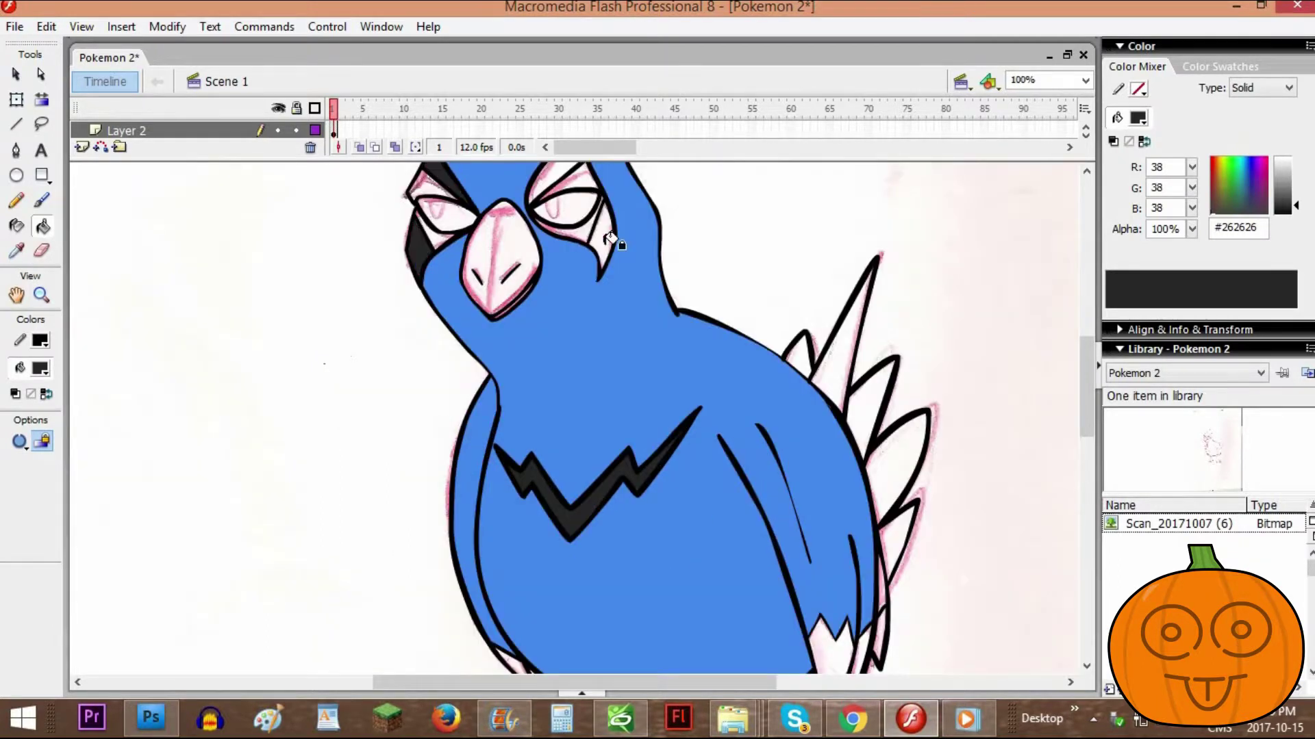
left_click(604, 244)
right_click(605, 244)
left_click(723, 229)
left_click_drag(1088, 413, 1089, 396)
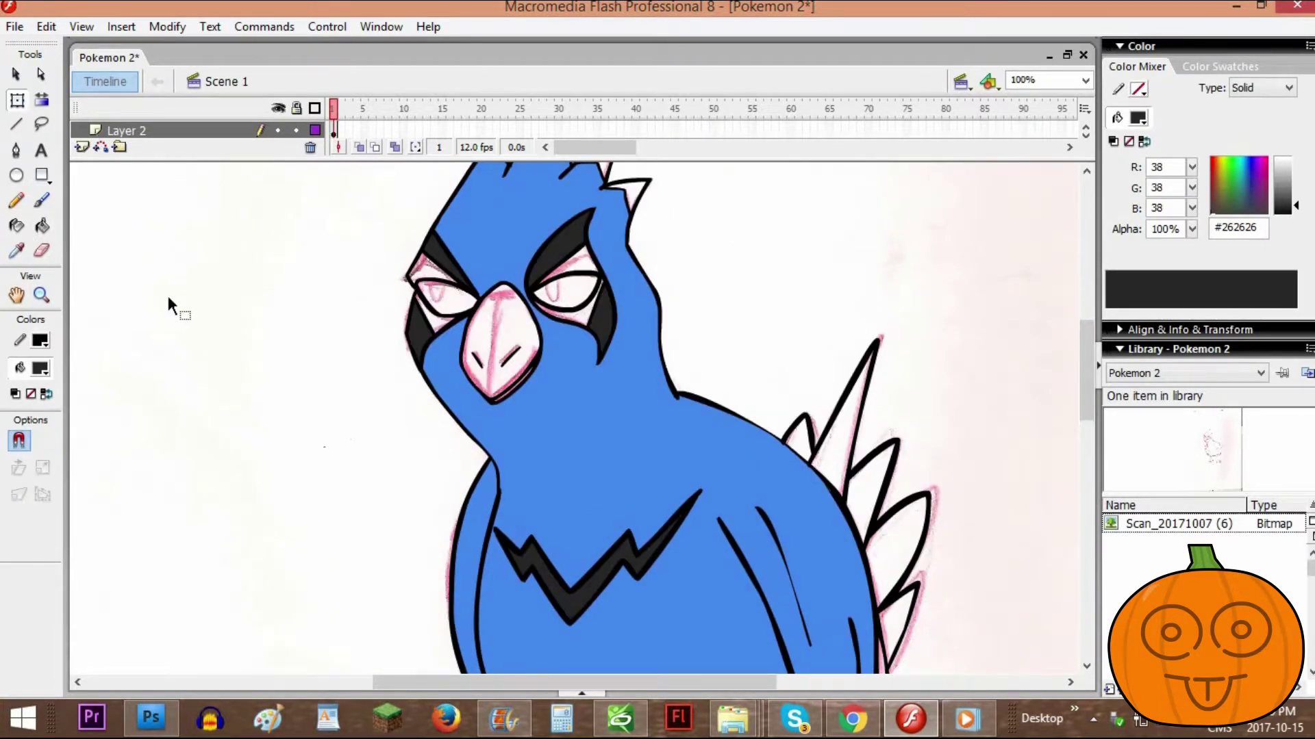
Fill the inner patches above and below both eyes with light grey #CCCCCC
left_click(40, 369)
left_click(39, 465)
left_click(430, 267)
left_click(438, 315)
left_click(568, 261)
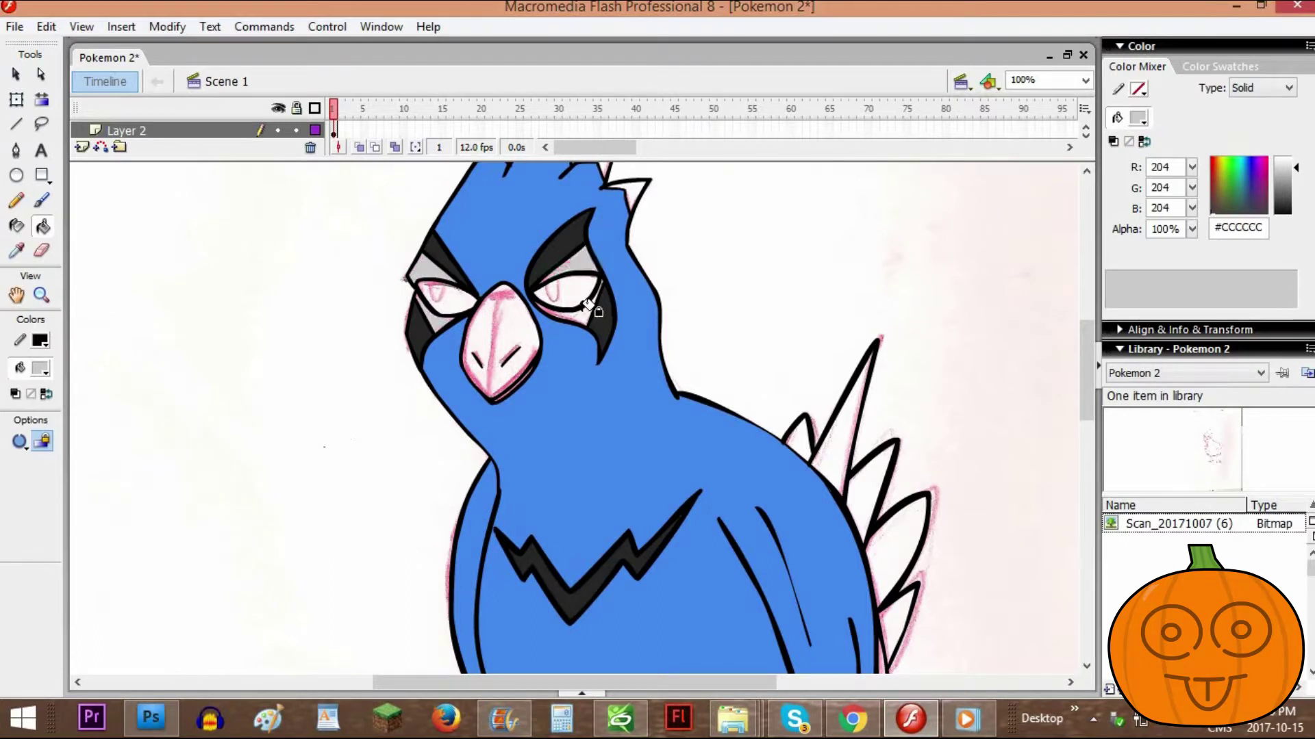
left_click(585, 310)
Recolour the inner patches above and below both eyes with the lighter grey #E1E1E1
left_click(575, 266)
right_click(576, 266)
left_click(602, 299)
left_click(577, 315)
left_click(434, 273)
left_click(438, 320)
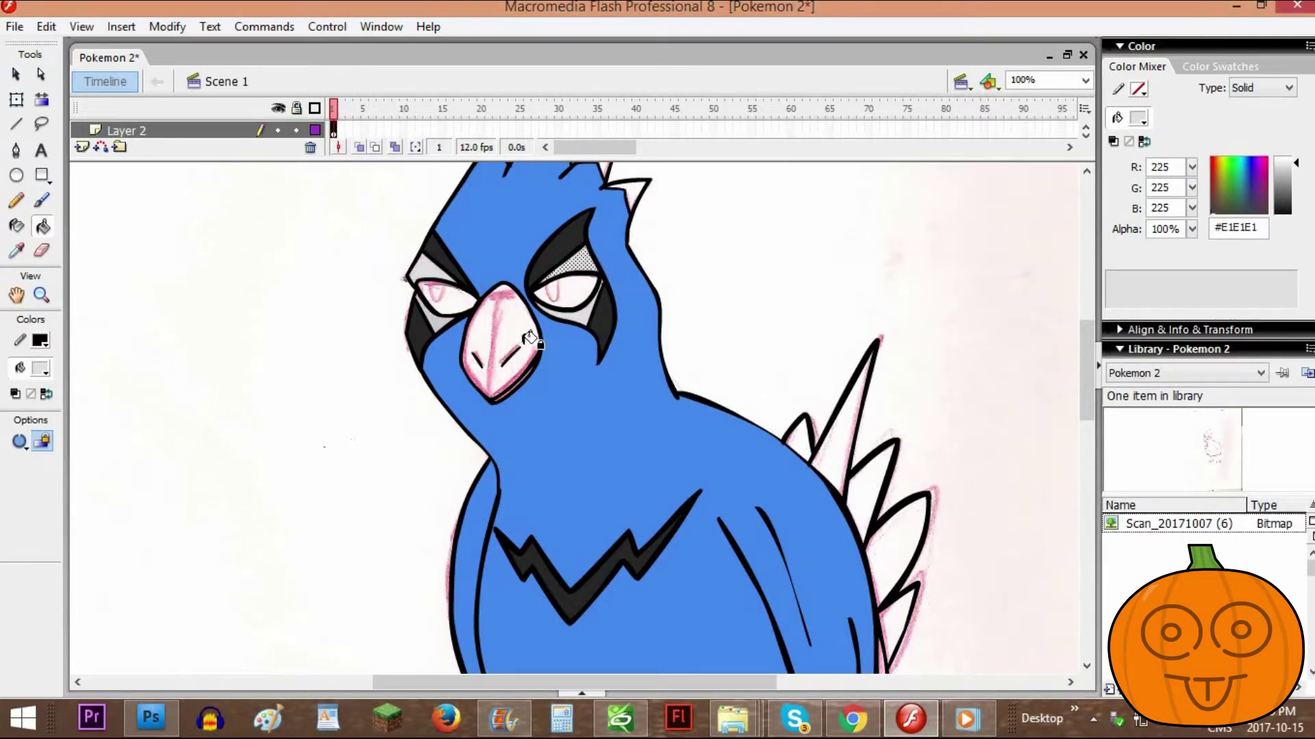
Fill the upper and lower parts of the beak with dark grey #262626
scroll(1093, 377, "down", 5)
scroll(707, 393, "up", 6)
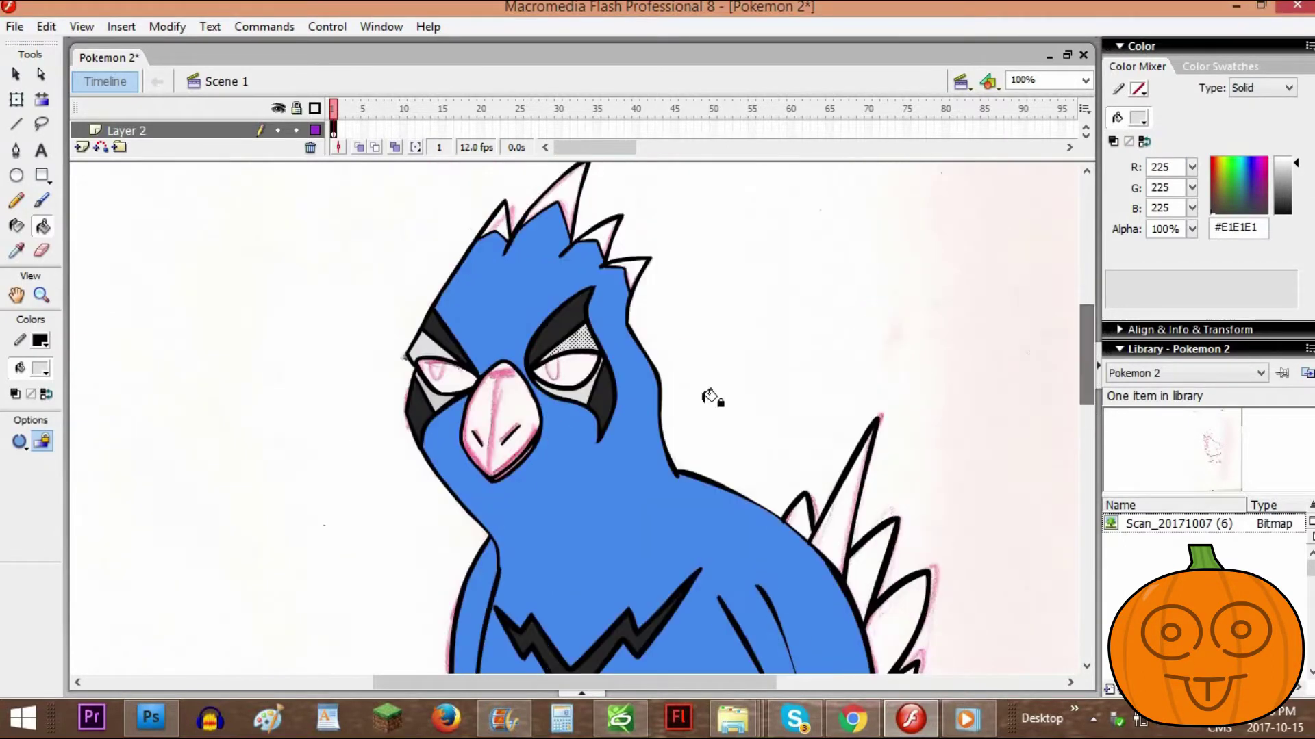
key("q")
left_click(204, 312)
left_click(40, 368)
left_click(498, 387)
key("k")
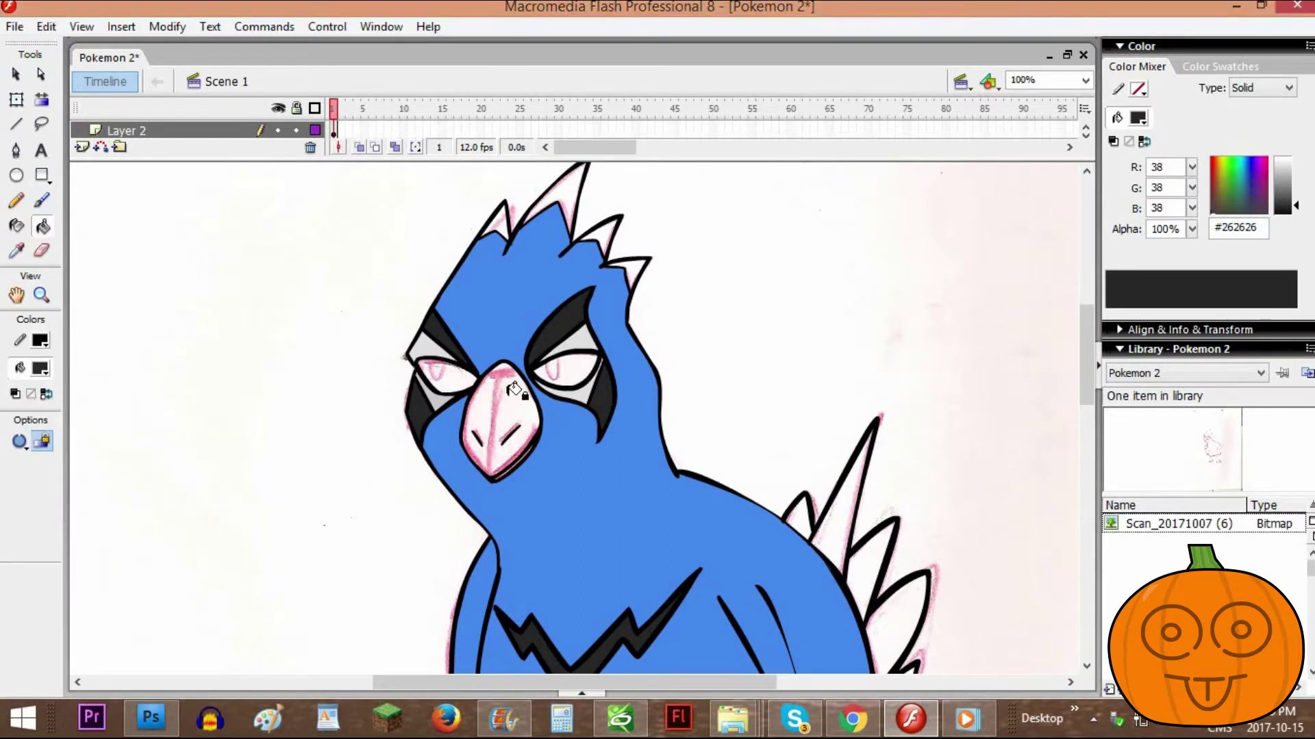
left_click(513, 401)
left_click(526, 456)
right_click(526, 458)
left_click(199, 269)
key("q")
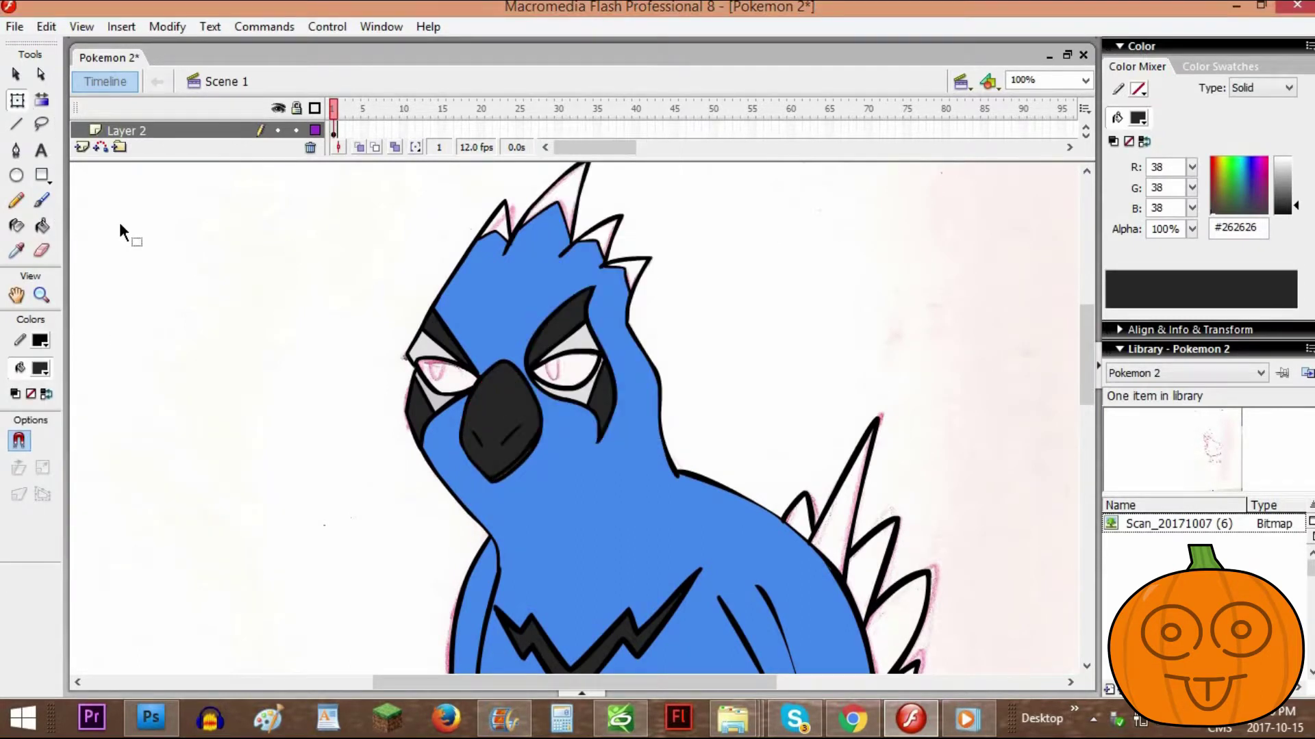
Fill the four pointed crest tips on the head with a darker blue, #1052B4
key("v")
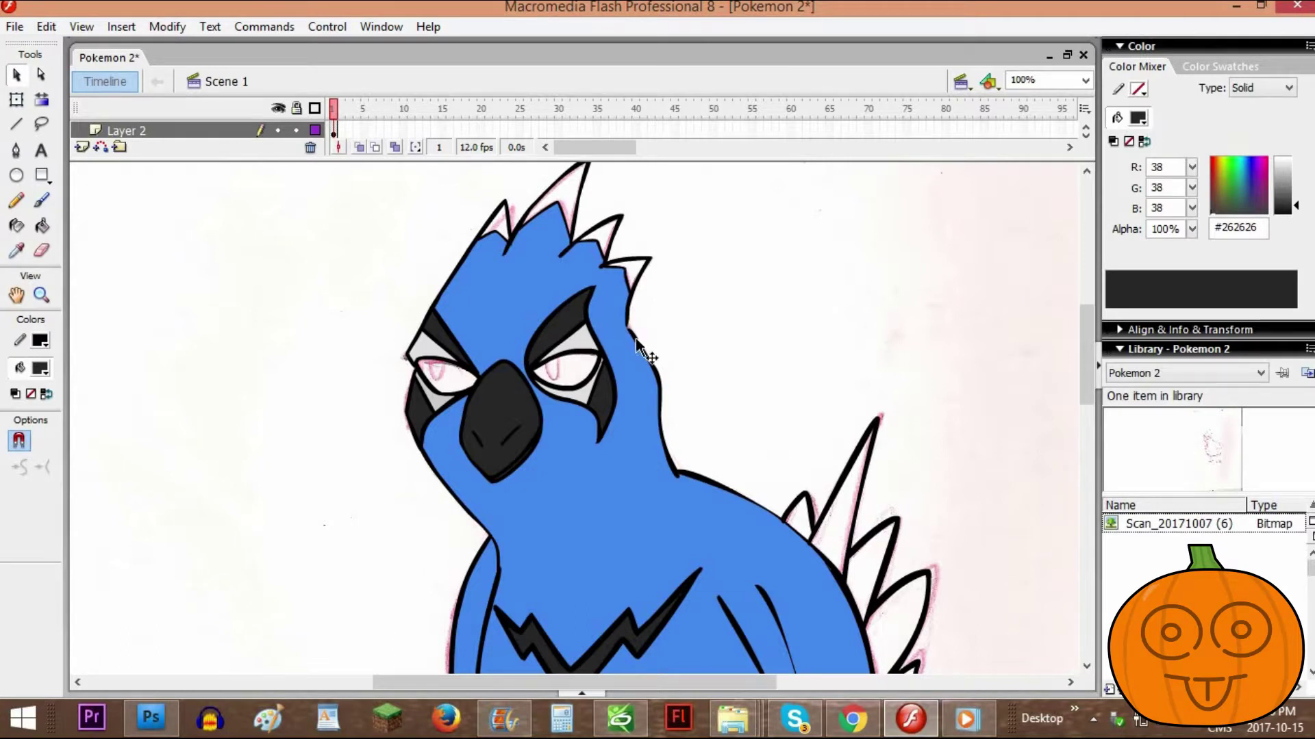
key("ctrl+equal")
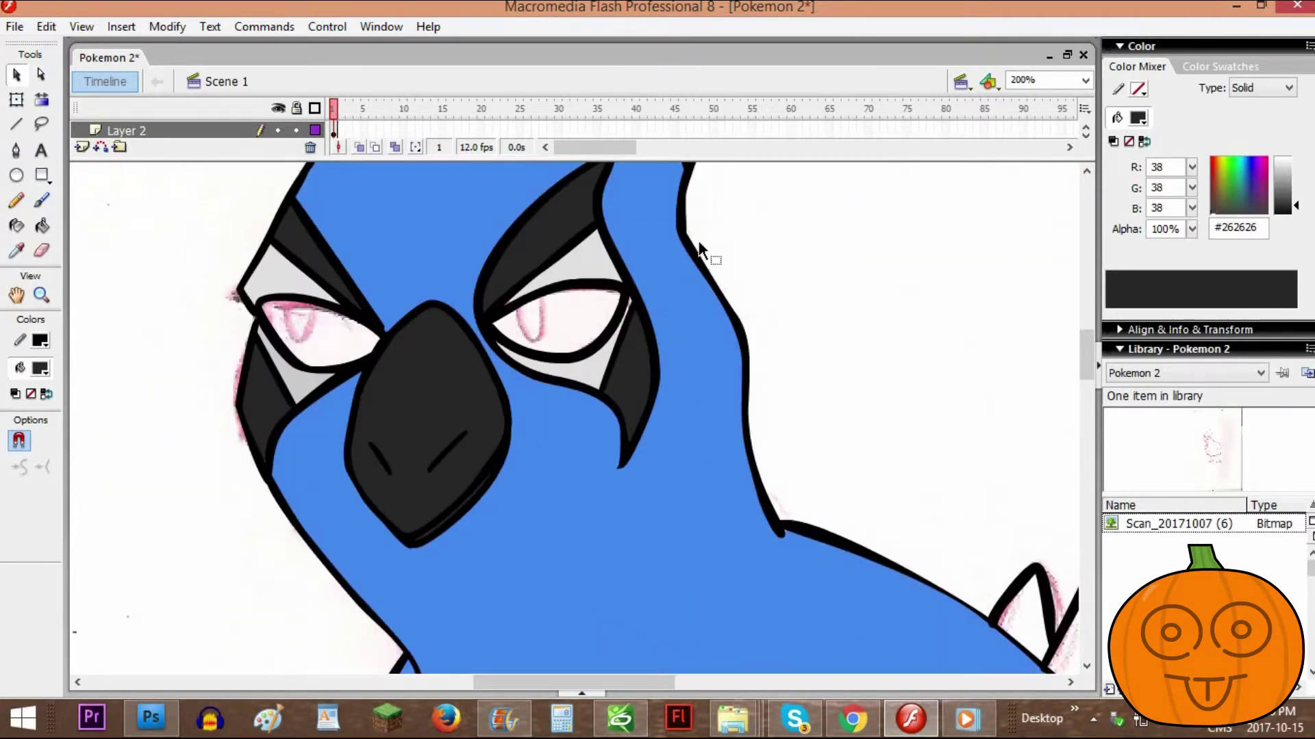
key("ctrl+minus")
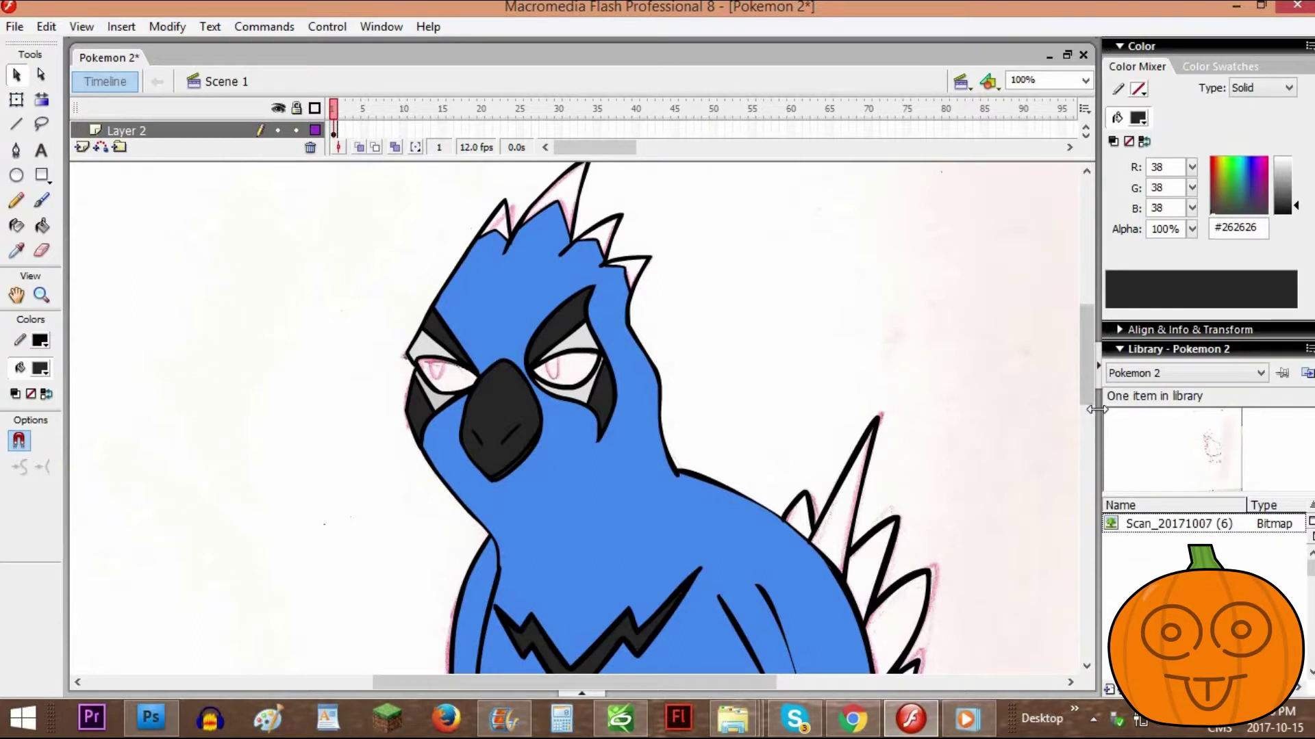
scroll(762, 300, "up", 2)
left_click(42, 225)
left_click(39, 369)
left_click(611, 350)
left_click(1285, 192)
left_click(574, 251)
left_click(602, 294)
left_click(502, 280)
left_click(635, 325)
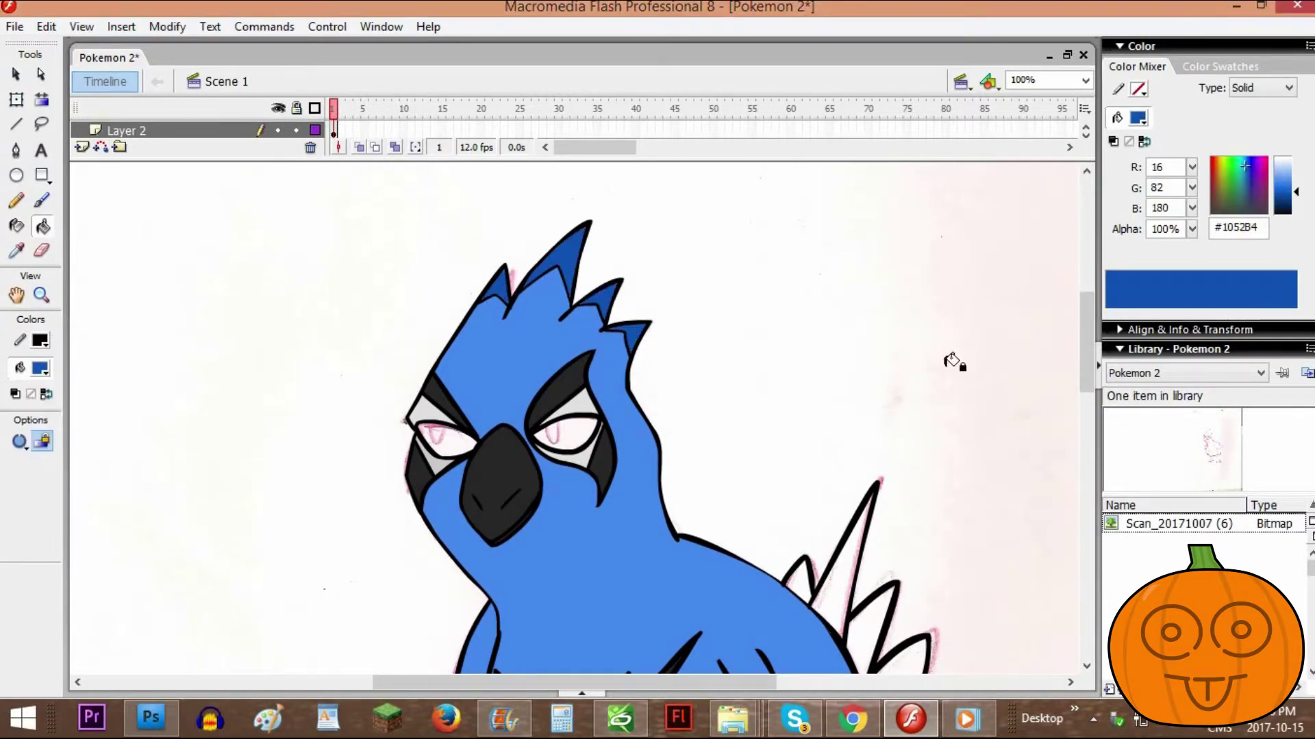
Fill the long pointed tail feather and the broad rounded tail feather with darker blue #1052B4
left_click_drag(1087, 363, 1091, 400)
left_click(839, 393)
left_click(798, 378)
key("ctrl+z")
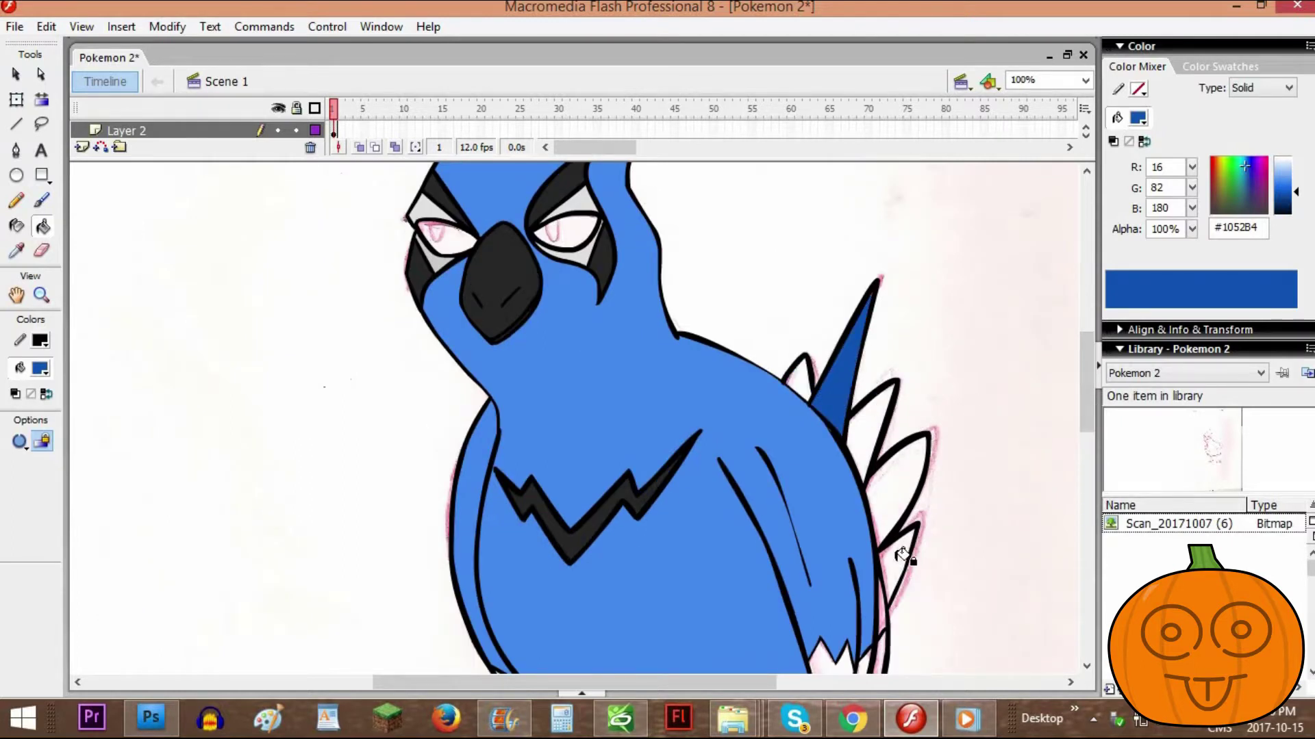
left_click(897, 559)
key("ctrl+z")
left_click(906, 479)
Fill the remaining tail feathers and the jagged tip of the near wing with light grey #E1E1E1
left_click_drag(1092, 397, 1089, 426)
left_click(42, 370)
left_click(588, 383)
left_click(799, 563)
left_click(867, 602)
Fill the feather beside the near wing's tip with darker blue #1052B4 and the remaining outer tips of both wings with light grey #E1E1E1
left_click(40, 368)
left_click(846, 265)
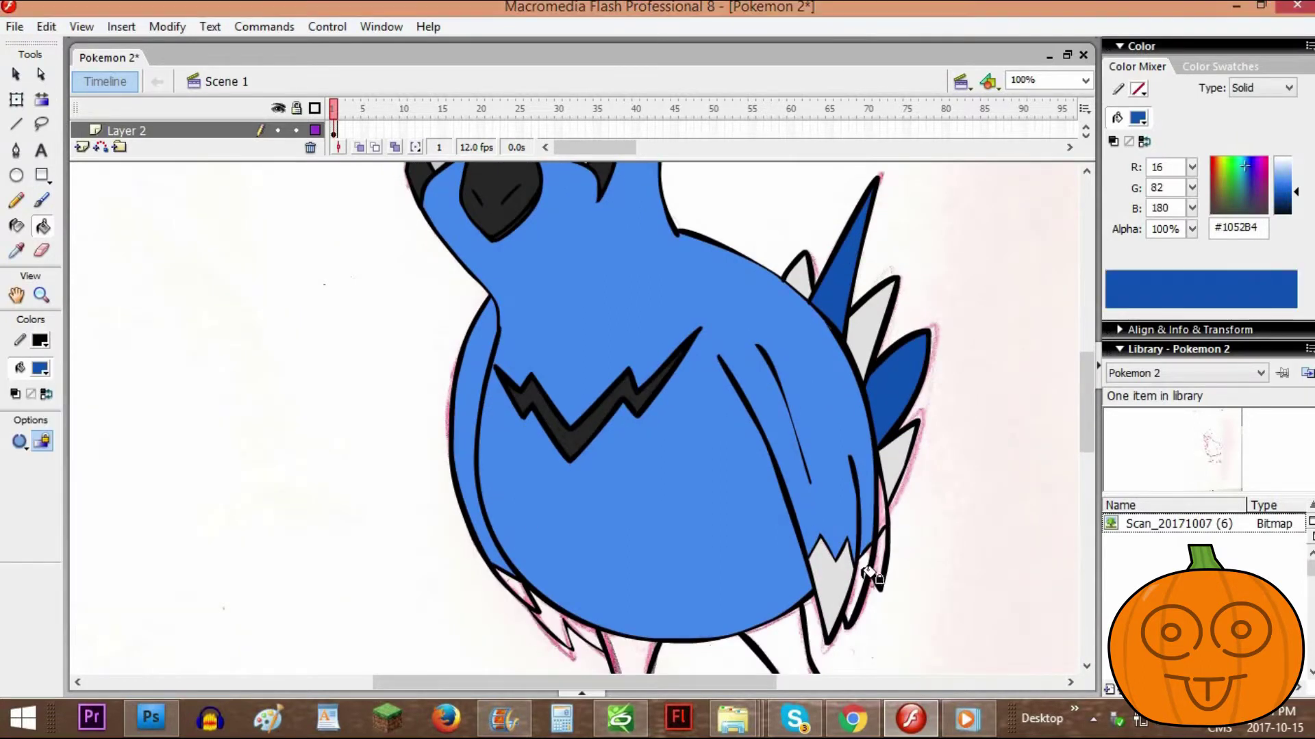
left_click(861, 580)
left_click(47, 371)
left_click(896, 464)
left_click(882, 551)
left_click(518, 581)
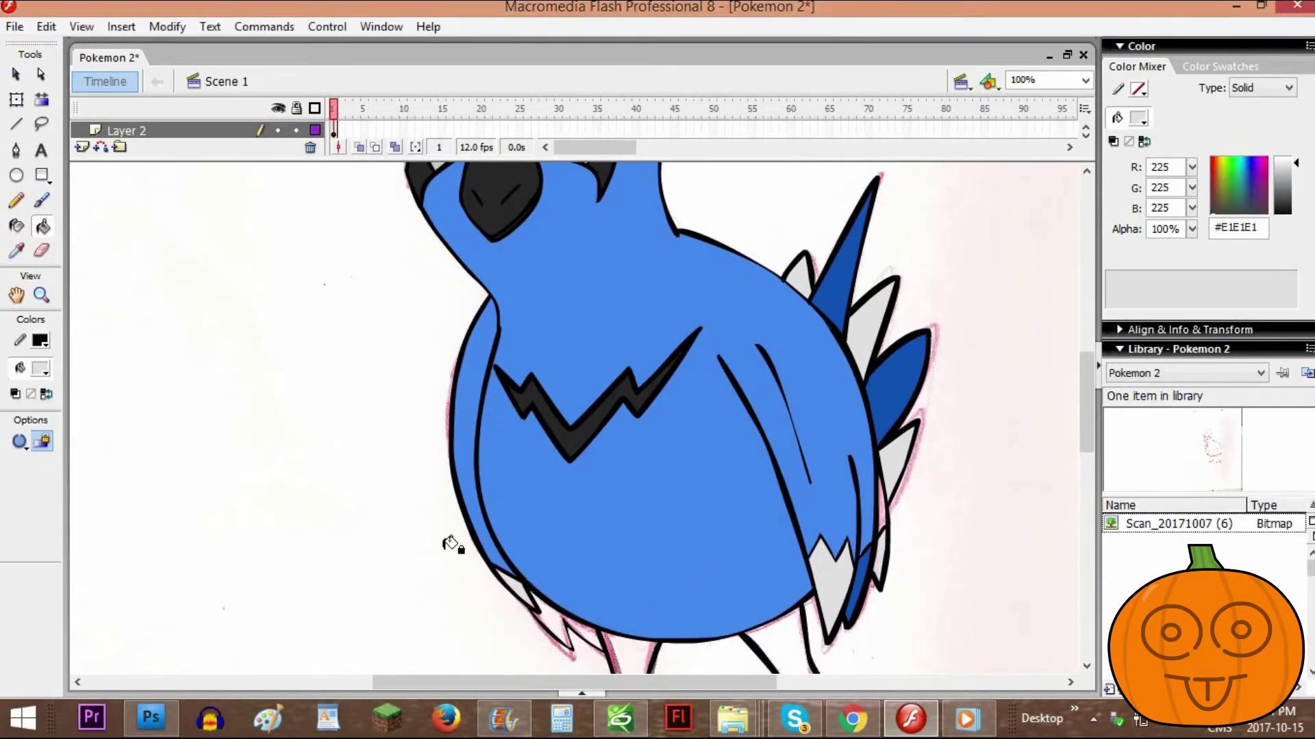
Fill the lower feathers below the far wing with darker blue #1052B4, and sample the body's blue #4489EE as the fill colour
left_click(40, 368)
left_click(856, 581)
left_click(547, 624)
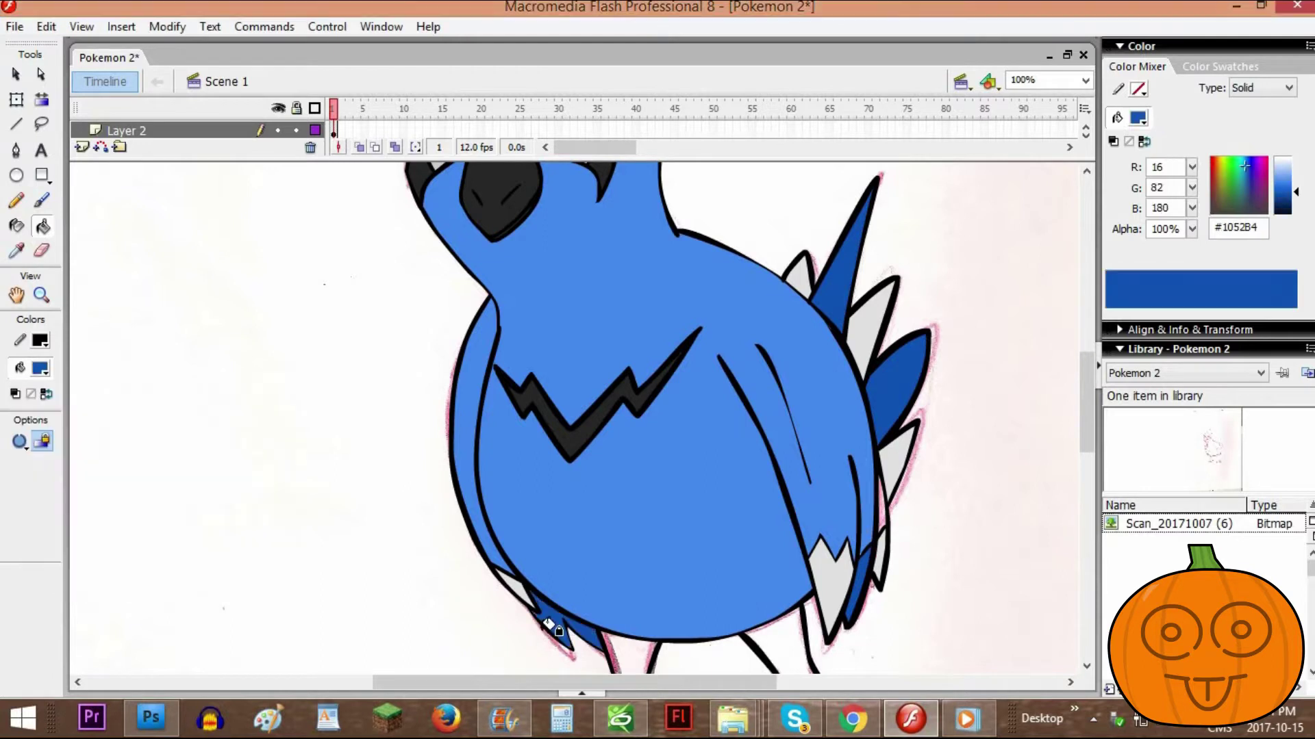
left_click(40, 368)
left_click(875, 494)
Sample the beak's dark grey #262626 and fill both legs and feet with it
left_click_drag(1084, 420, 1086, 358)
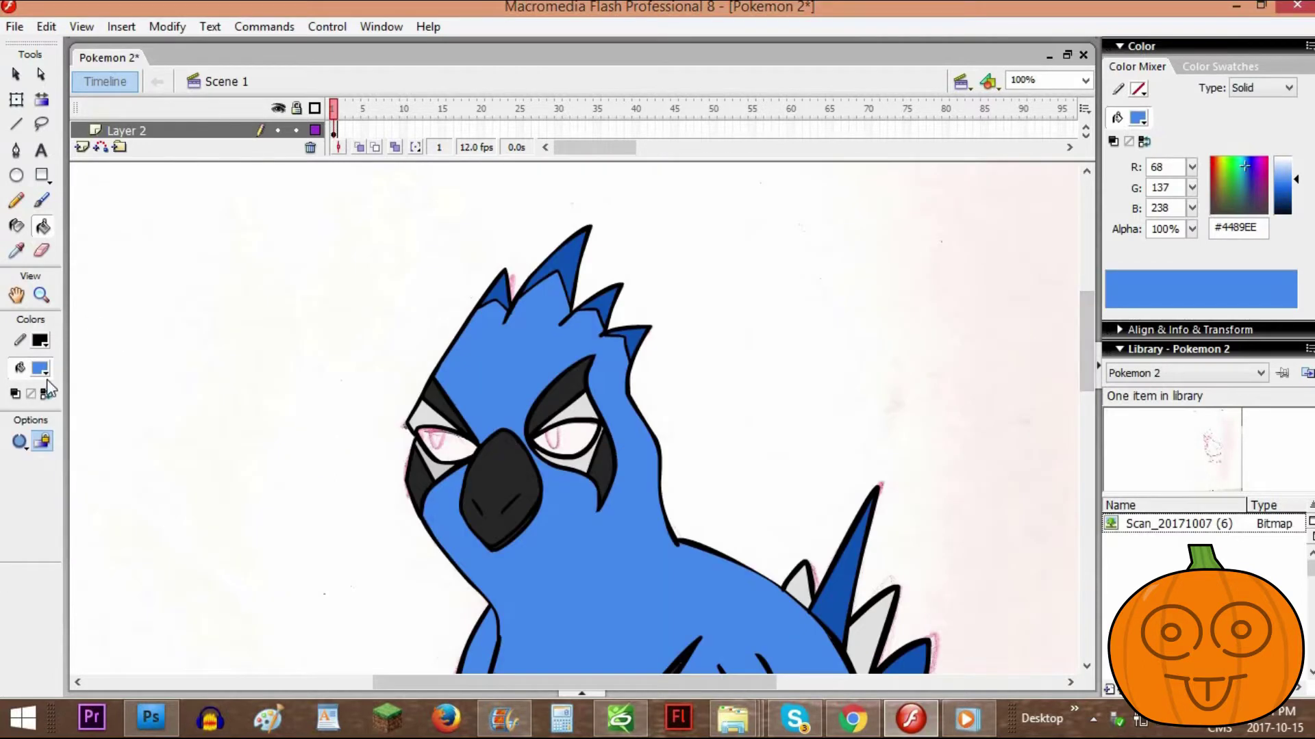
left_click(39, 368)
left_click(502, 483)
scroll(1087, 355, "down", 6)
left_click(837, 459)
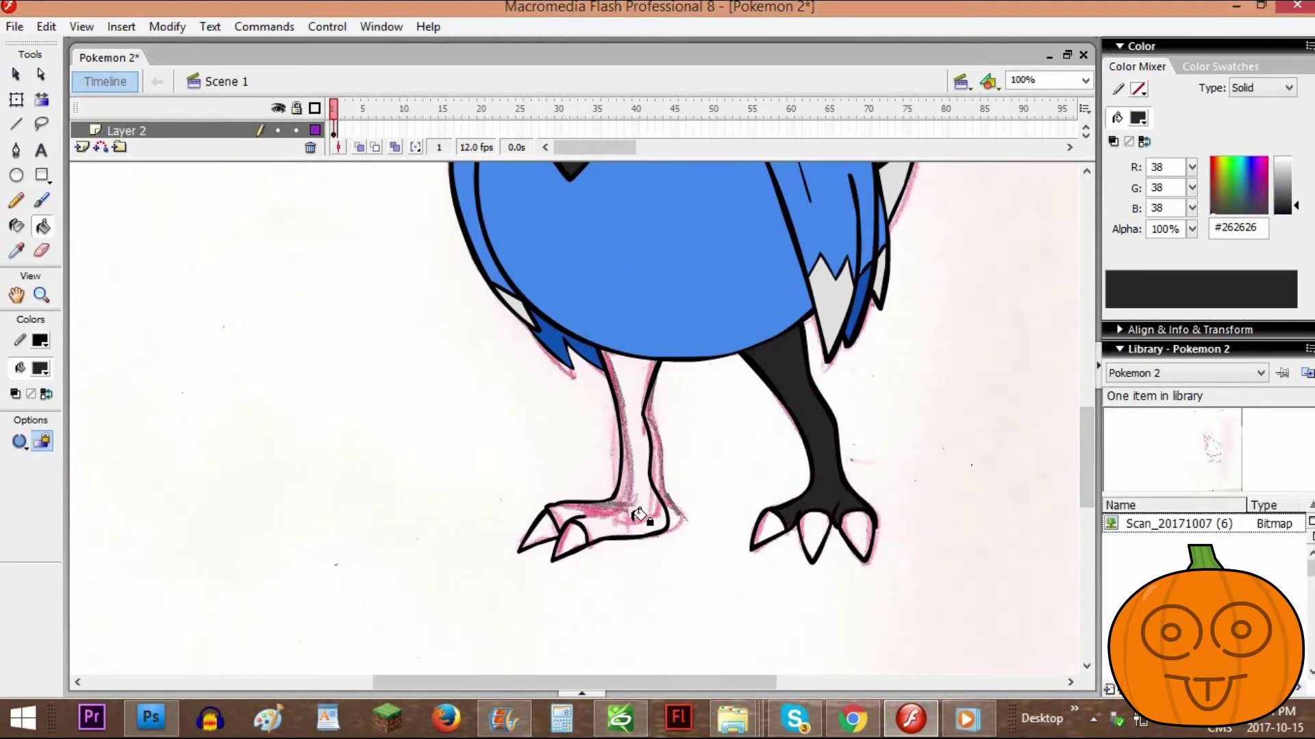
left_click(640, 515)
Fill the claws on both feet with light grey #CCCCCC
left_click(39, 368)
left_click(35, 478)
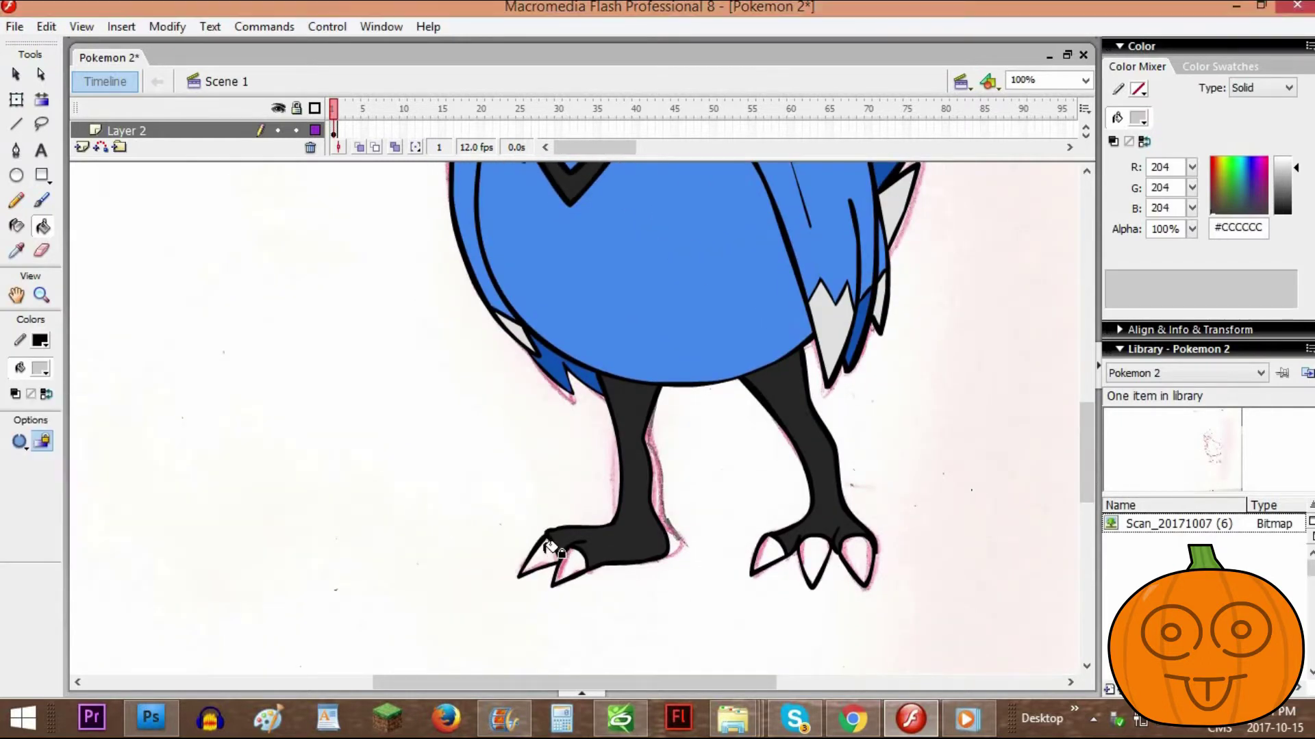
left_click(545, 556)
left_click(576, 567)
right_click(577, 567)
left_click(814, 555)
left_click(854, 556)
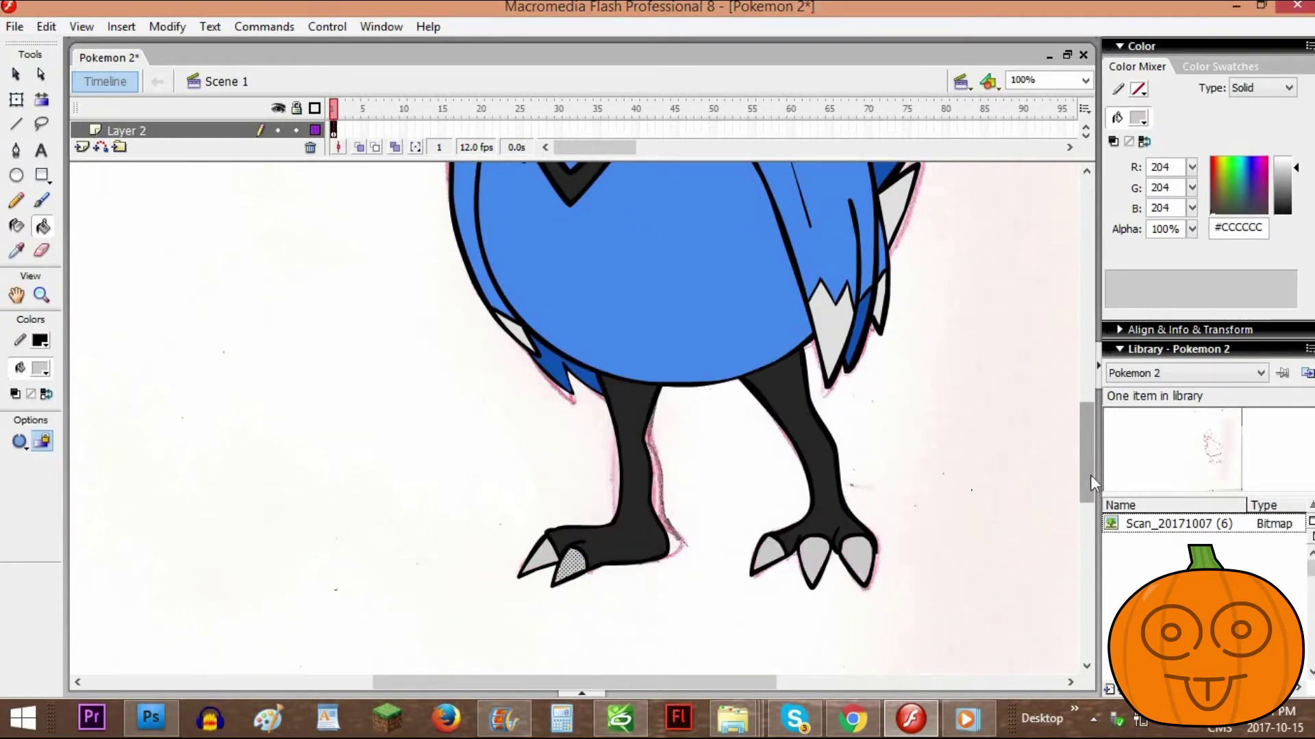
Rotate the whole bird drawing on Layer 2 slightly clockwise with Free Transform and deselect it
mouse_move(1090, 475)
left_mouse_down()
mouse_move(1087, 455)
mouse_move(1087, 489)
left_mouse_up()
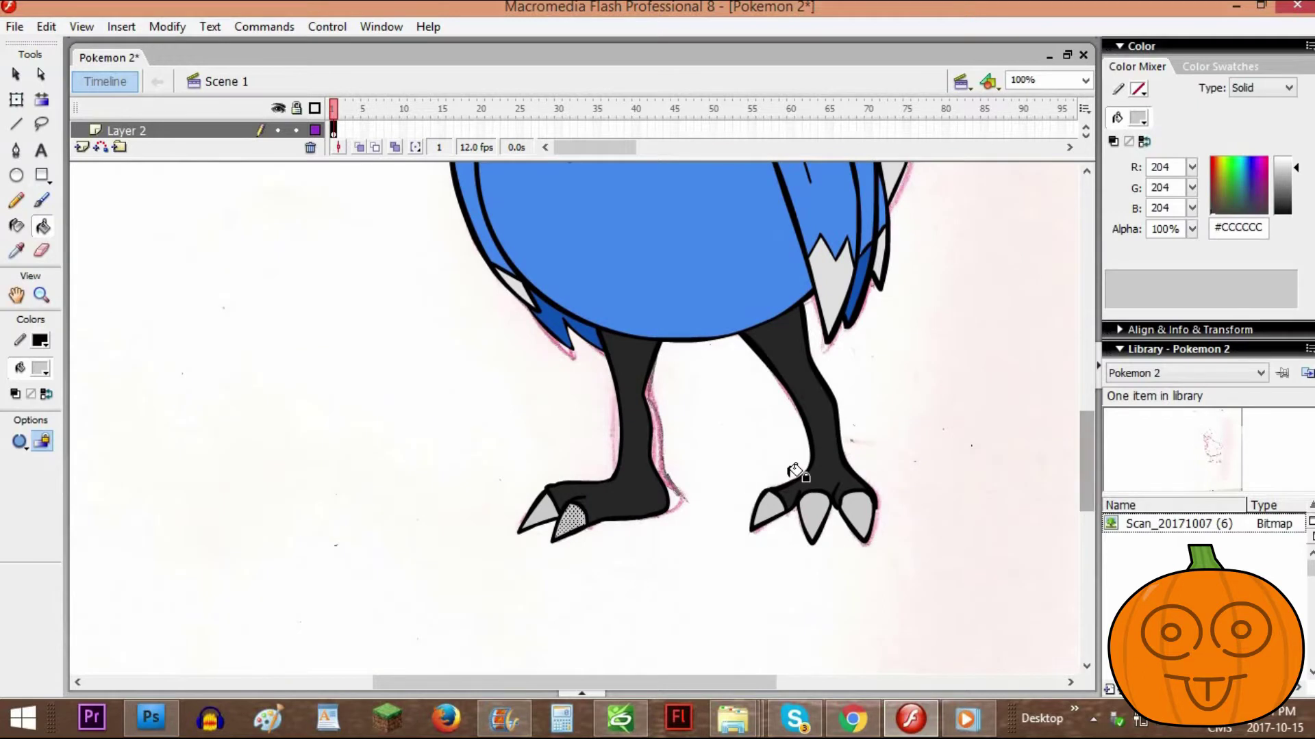
key("q")
left_click(741, 447)
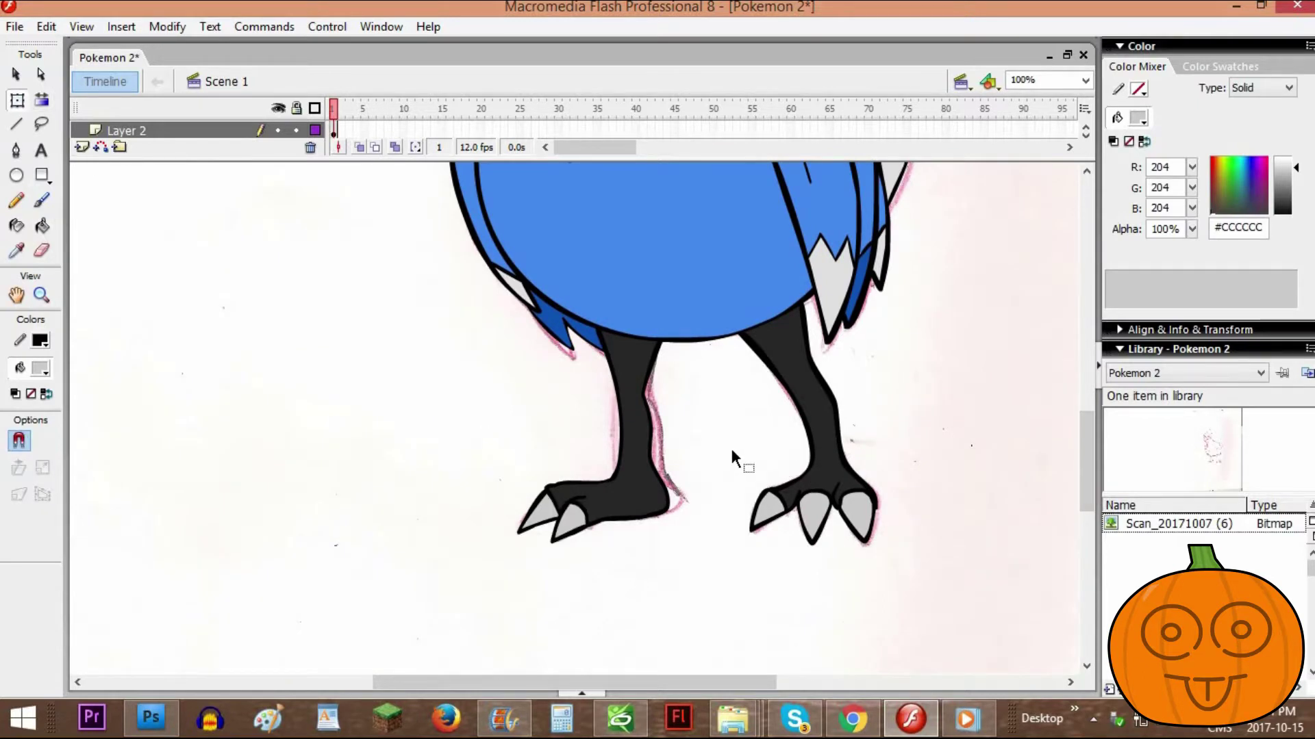
key("ctrl+minus")
key("ctrl+minus")
key("ctrl+equal")
key("ctrl+minus")
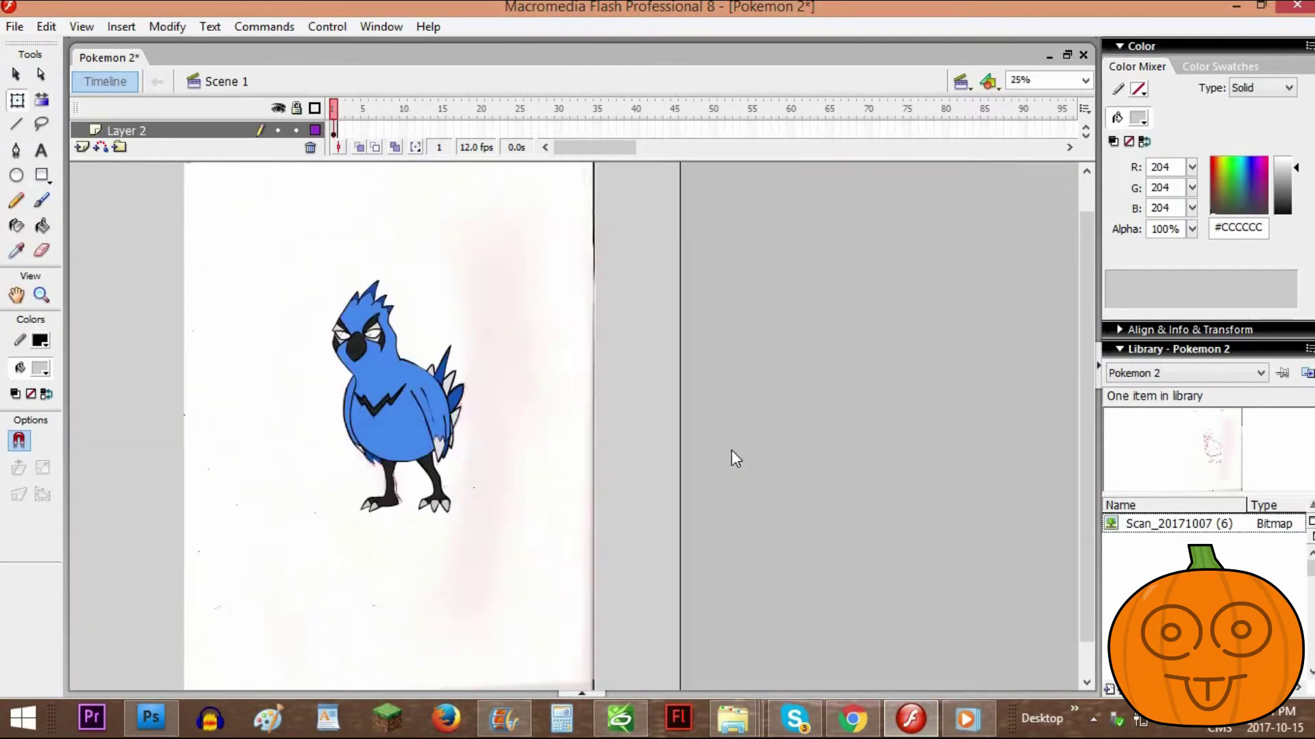
key("ctrl+equal")
left_click_drag(269, 161, 277, 199)
left_click(240, 132)
left_click_drag(1089, 426, 1086, 412)
left_click_drag(758, 211, 743, 165)
left_click(20, 441)
left_click(901, 317)
Mix a near-black violet, #110D1E, and fill both eyes with it
left_click(43, 226)
left_click(45, 370)
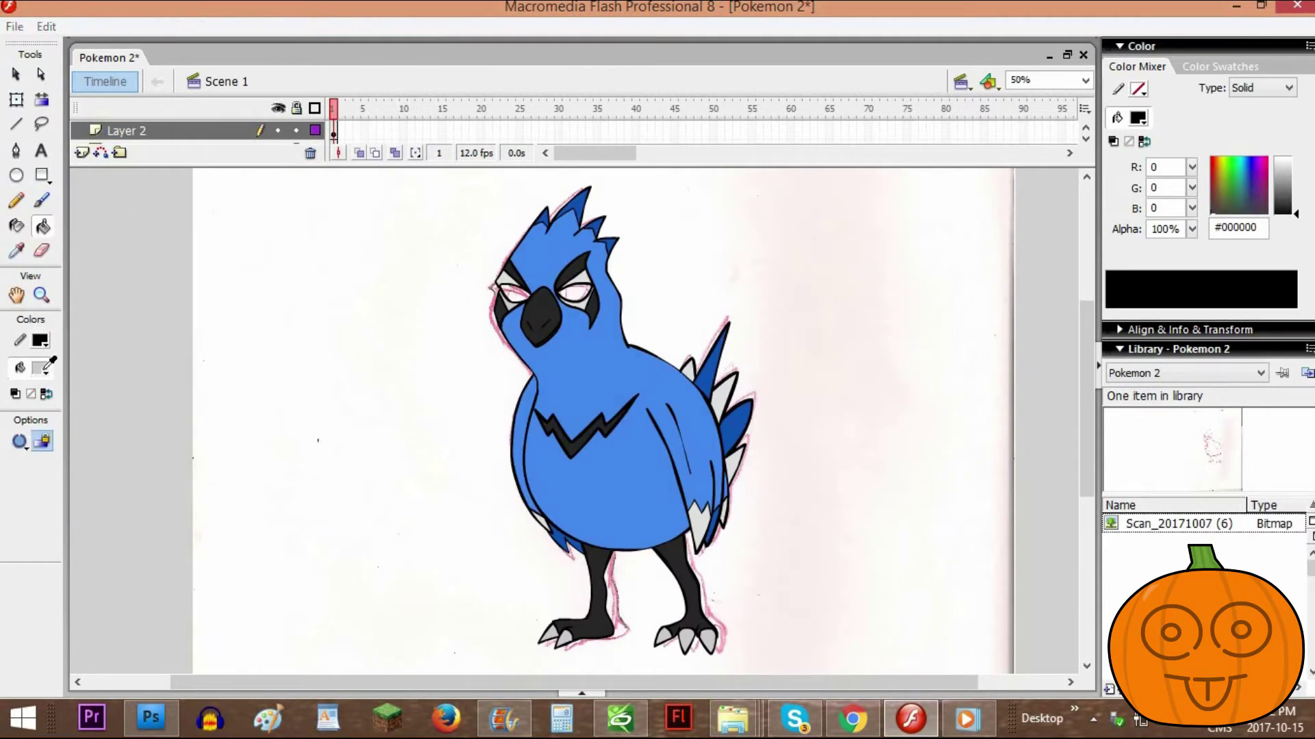
left_click(42, 368)
left_click(1248, 206)
left_click_drag(1296, 213, 1296, 209)
left_click(1251, 191)
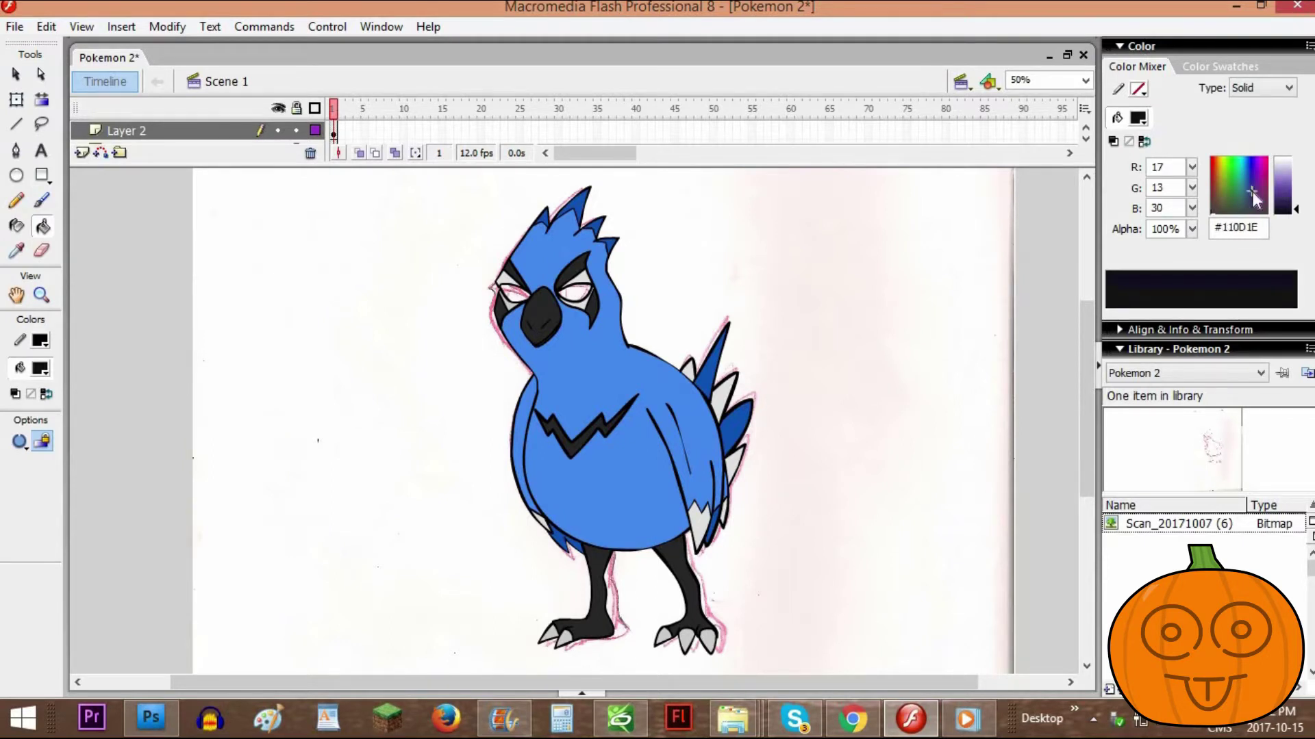
left_click(575, 291)
left_click(519, 293)
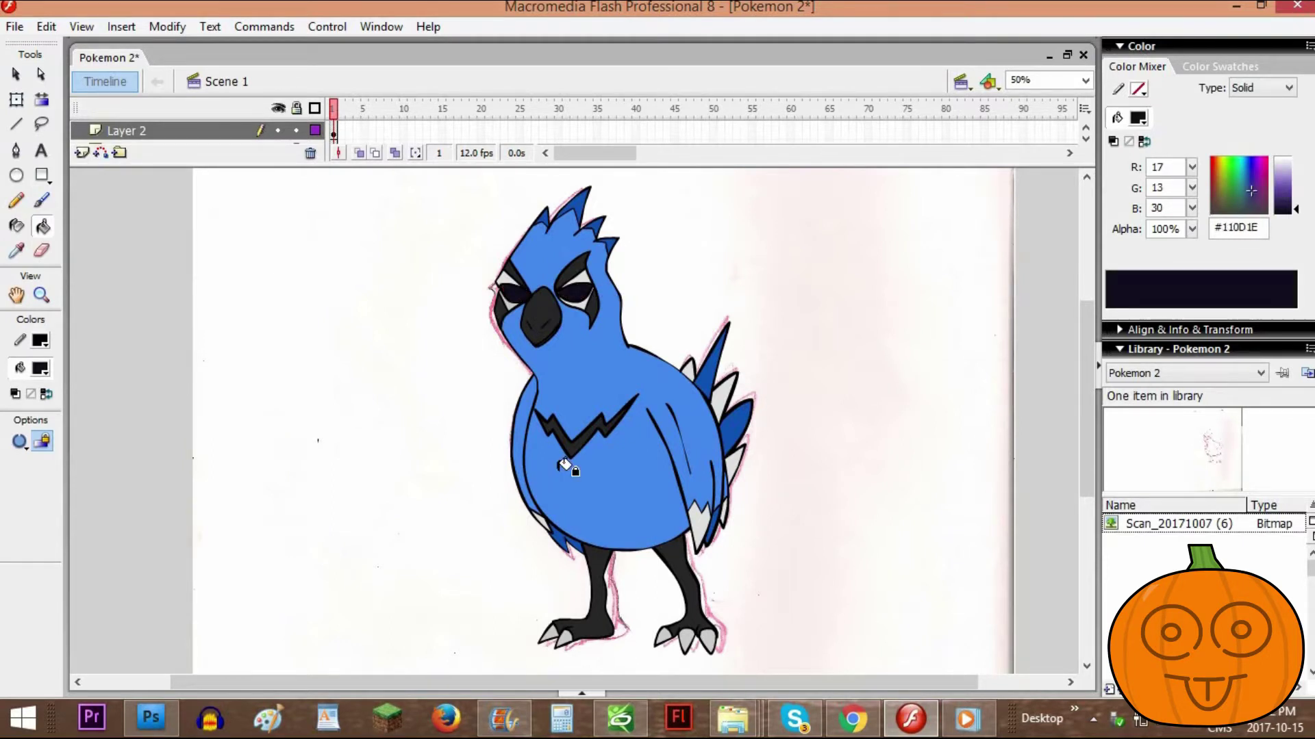
Lighten the violet to #C8BDE3 and brush a small round highlight into each eye
key("ctrl+=")
left_click_drag(1086, 420, 1086, 382)
left_click_drag(1296, 209, 1296, 168)
left_click(39, 203)
left_click(441, 346)
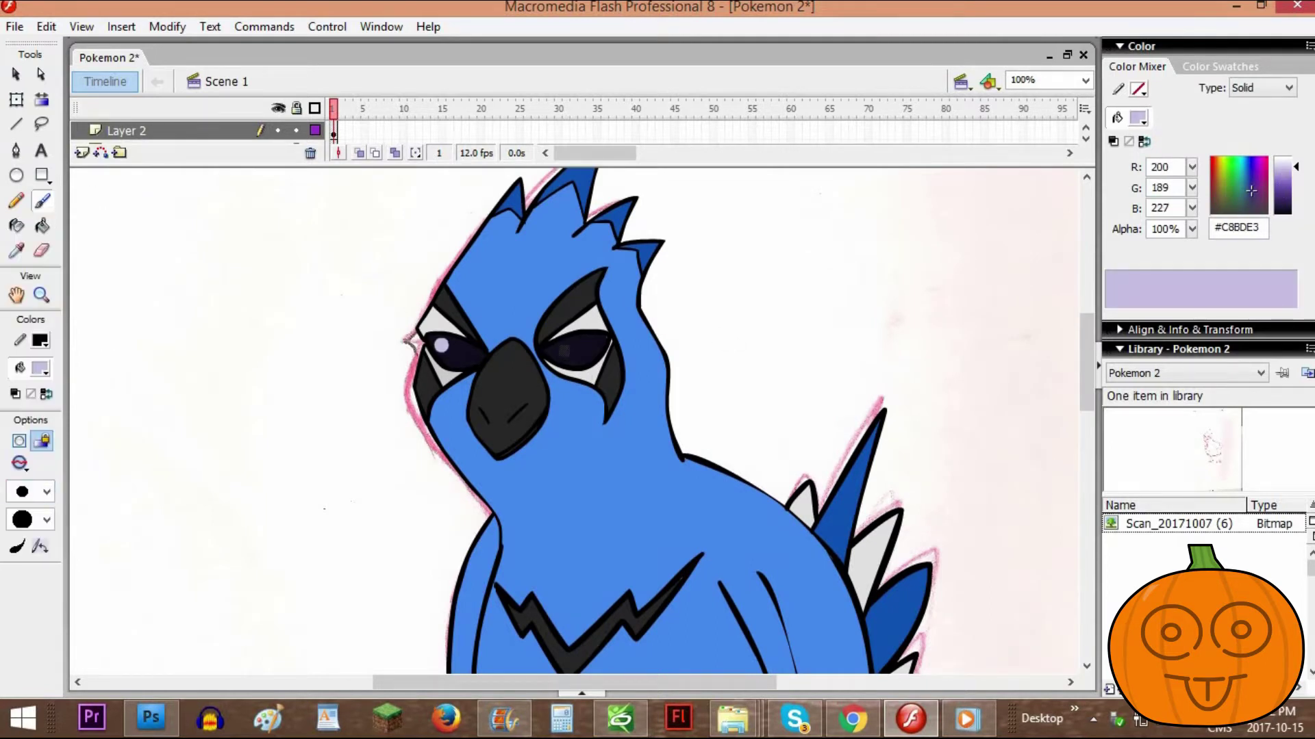
Hide Layer 1 with the scanned sketch so only the coloured bird shows
key("ctrl+minus")
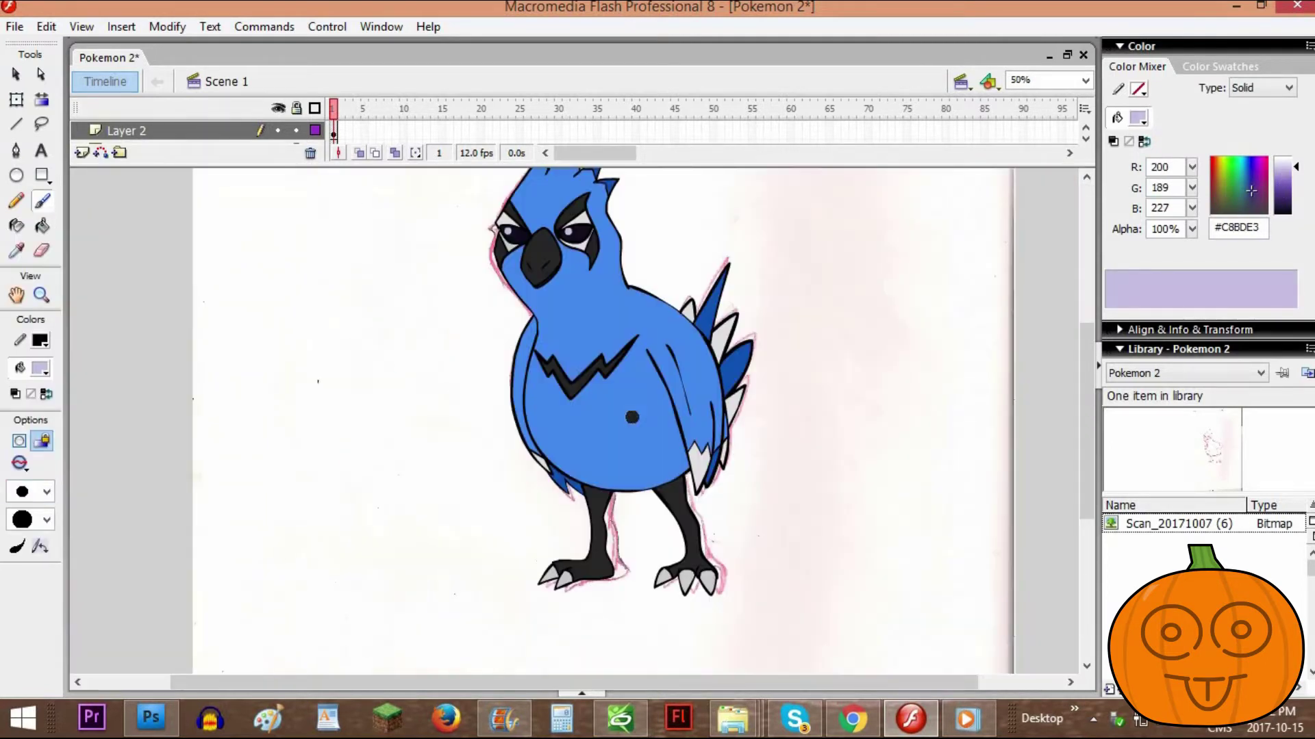
left_click_drag(285, 164, 284, 188)
left_click(278, 150)
left_click_drag(1087, 482, 1089, 473)
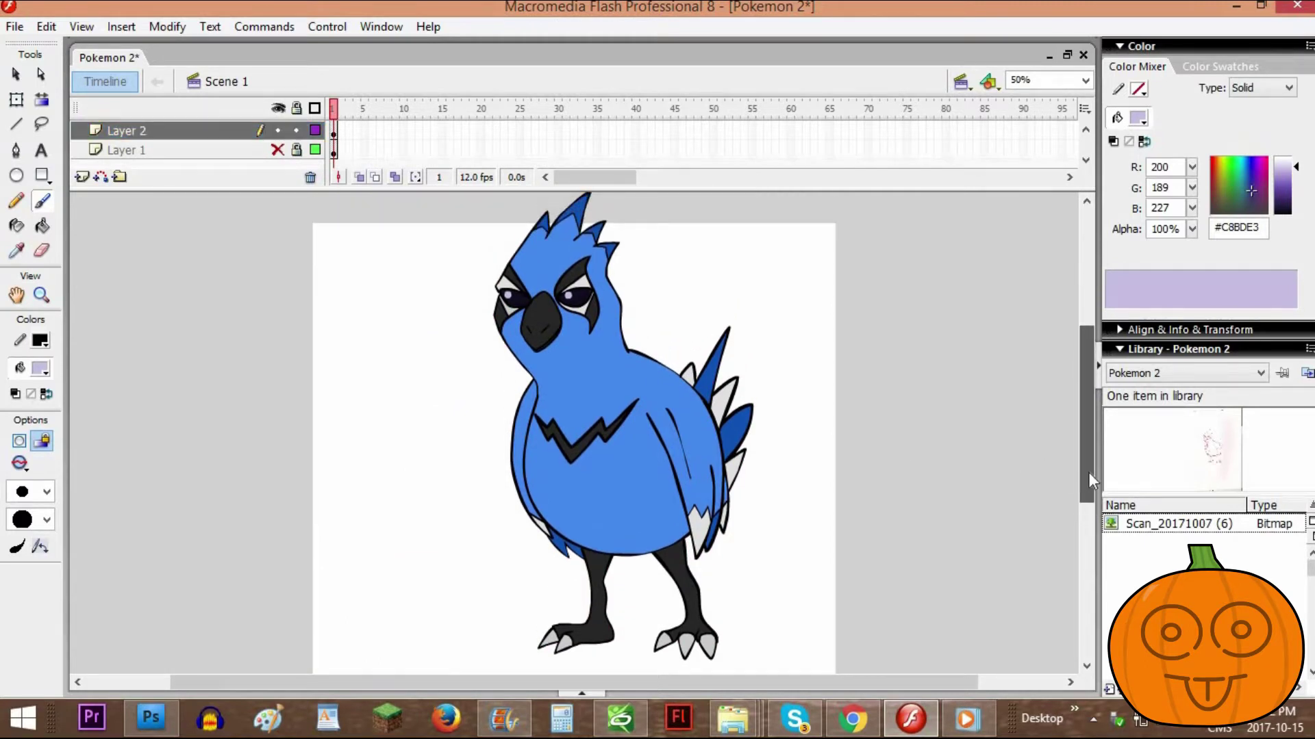
left_click_drag(1089, 473, 1086, 461)
Recolour the first and third crest tips with light grey #E1E1E1 and save the document
key("i")
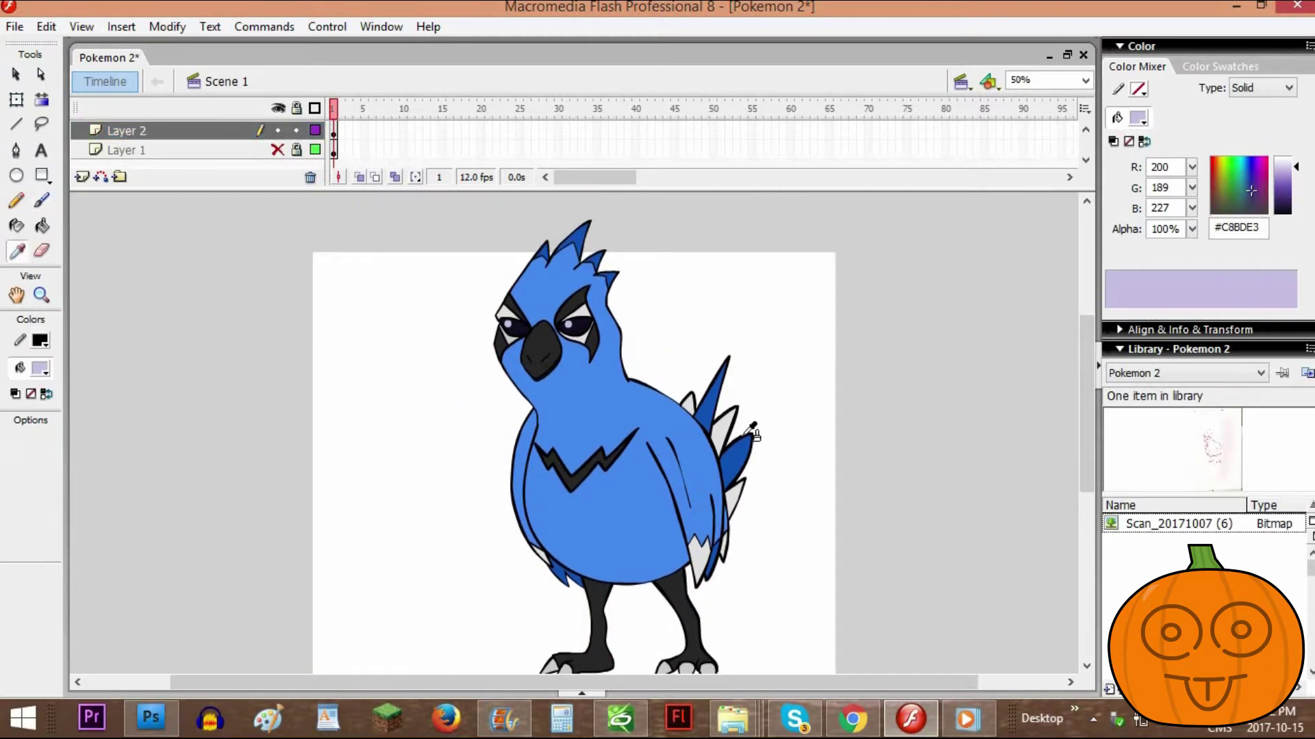
left_click(748, 434)
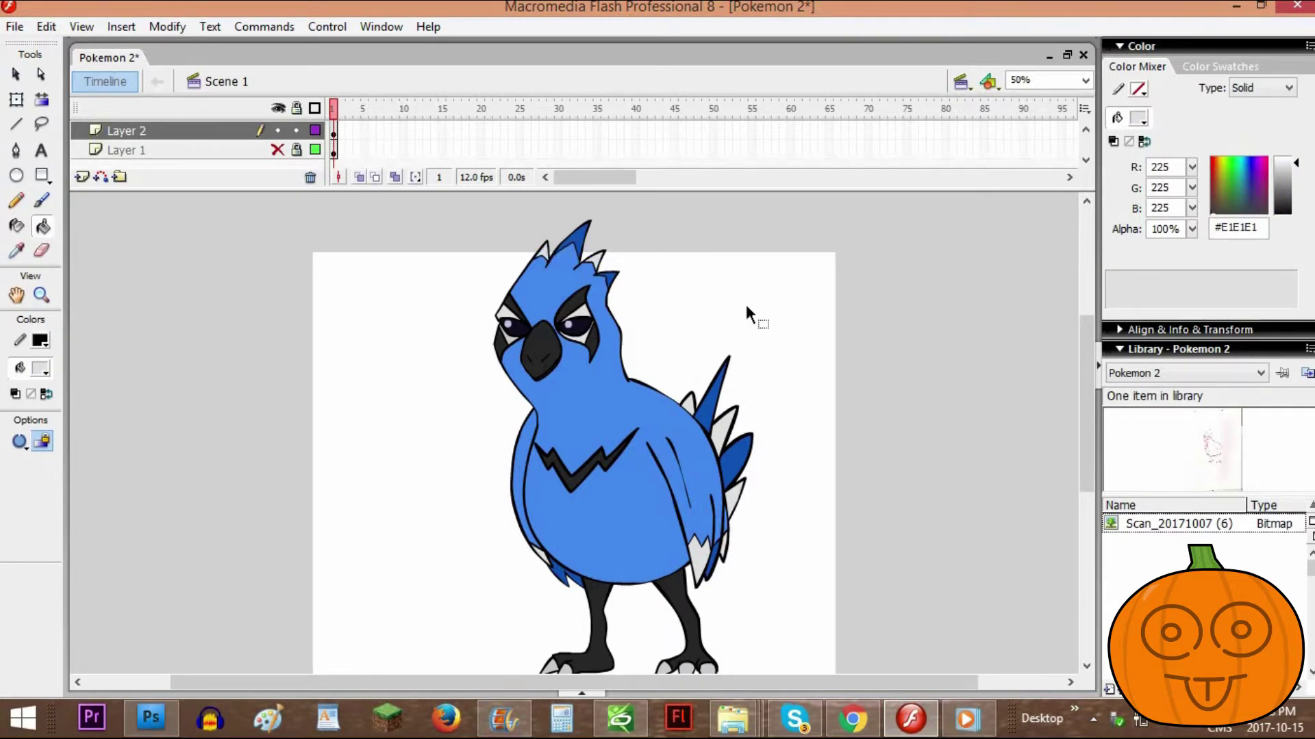
key("ctrl+s")
Select the body's blue fill and brush a darker blue #1D70EB shadow inside it along the belly's far side and lower edge
key("ctrl+minus")
key("ctrl+1")
left_click(42, 367)
left_click(547, 425)
left_click_drag(1297, 179, 1297, 184)
left_click(17, 74)
right_click(548, 405)
left_click(42, 201)
left_click(19, 464)
left_click(63, 577)
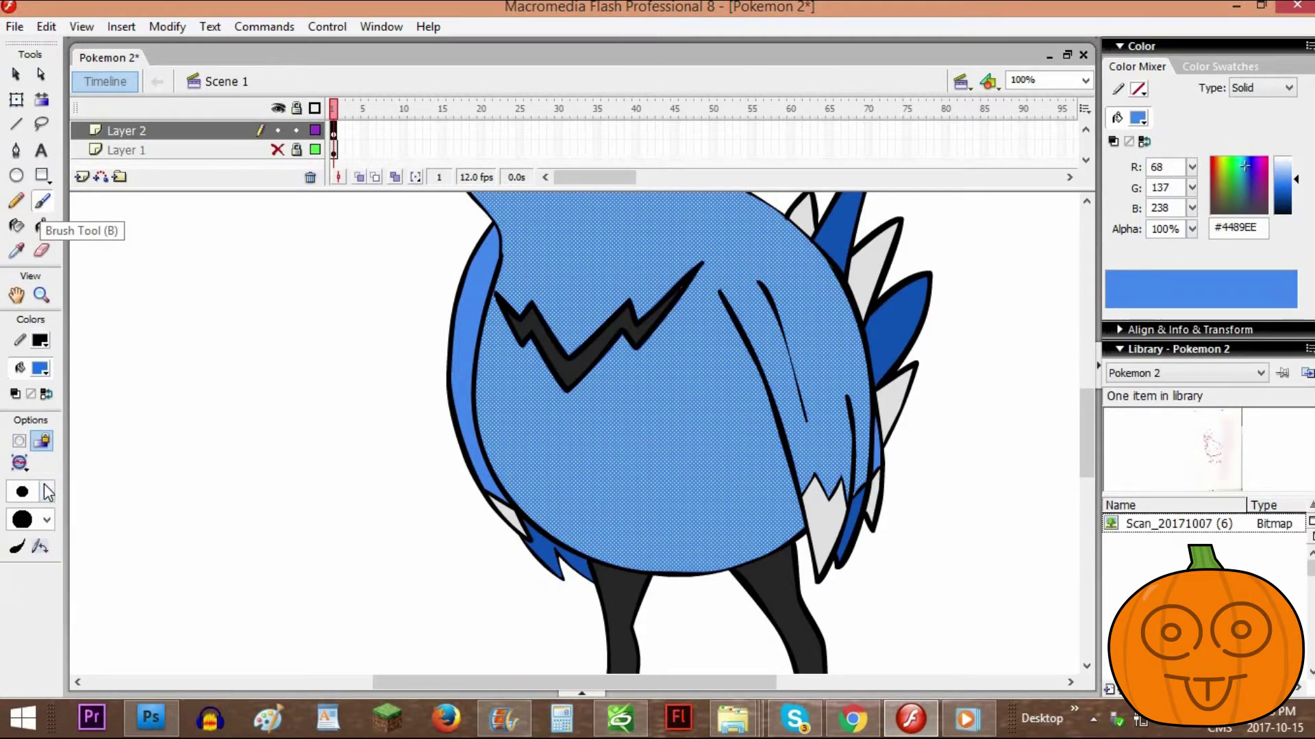
mouse_move(491, 303)
left_mouse_down()
mouse_move(477, 406)
mouse_move(503, 483)
mouse_move(566, 541)
mouse_move(624, 569)
mouse_move(733, 575)
left_mouse_up()
left_click(17, 74)
left_click(229, 273)
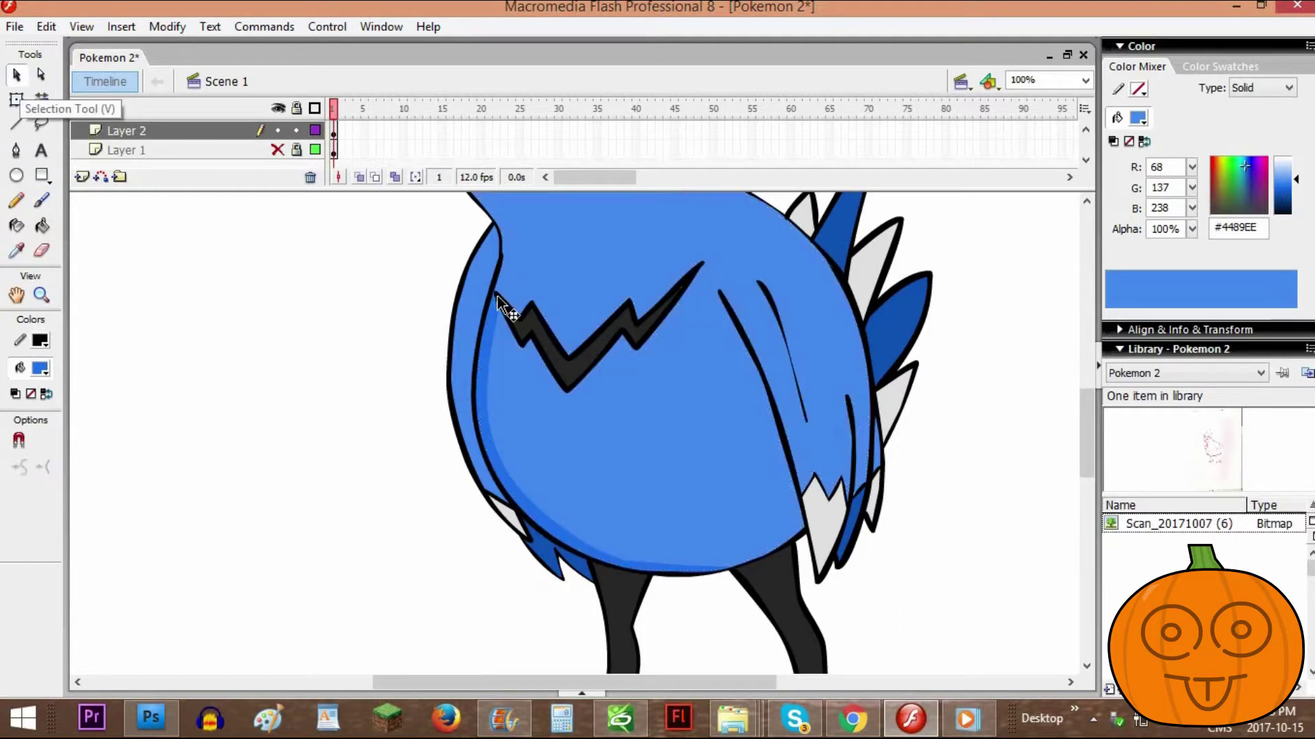
Extend the darker blue body shadow upward beside the far wing, above the end of the zigzag chest marking
left_click(520, 301)
left_click(42, 201)
left_click_drag(489, 307, 501, 267)
left_click(16, 74)
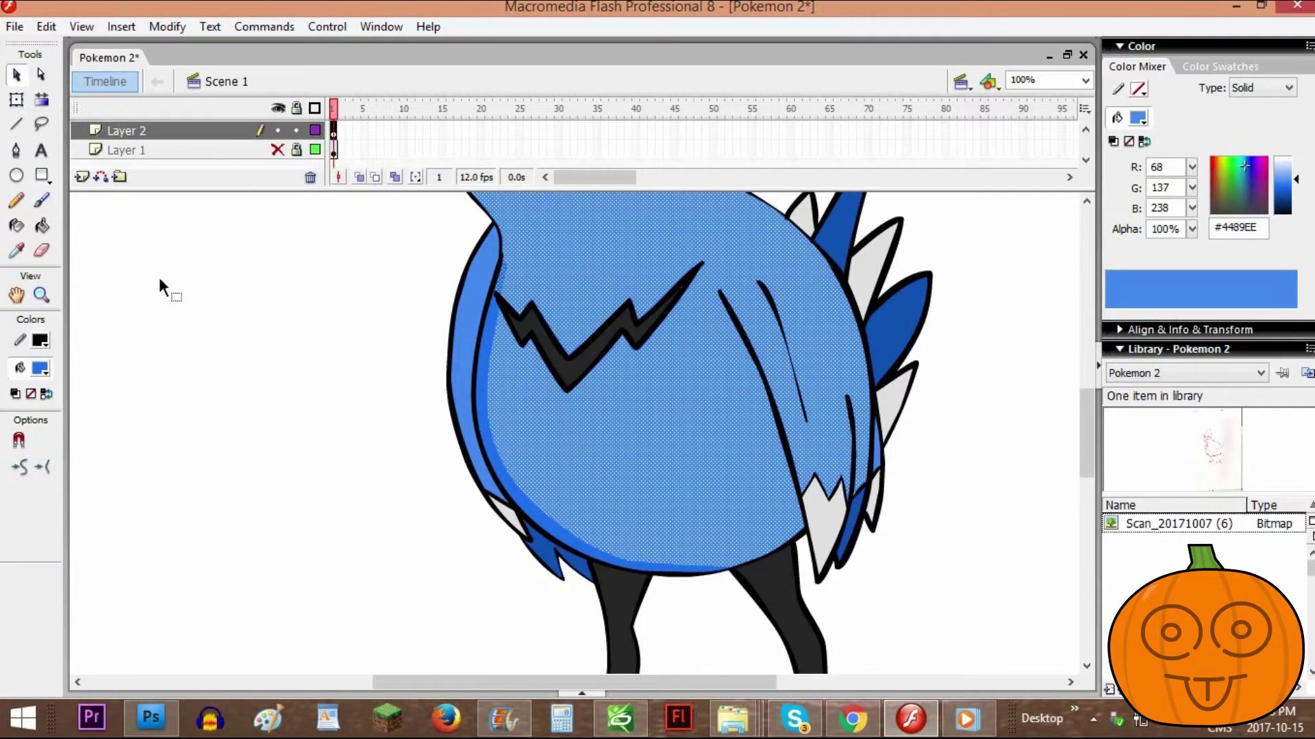
left_click(162, 282)
Sample the belly shadow's blue #1D70EB and fill the far wing with it
left_click(17, 251)
left_click(482, 380)
left_click(463, 342)
key("v")
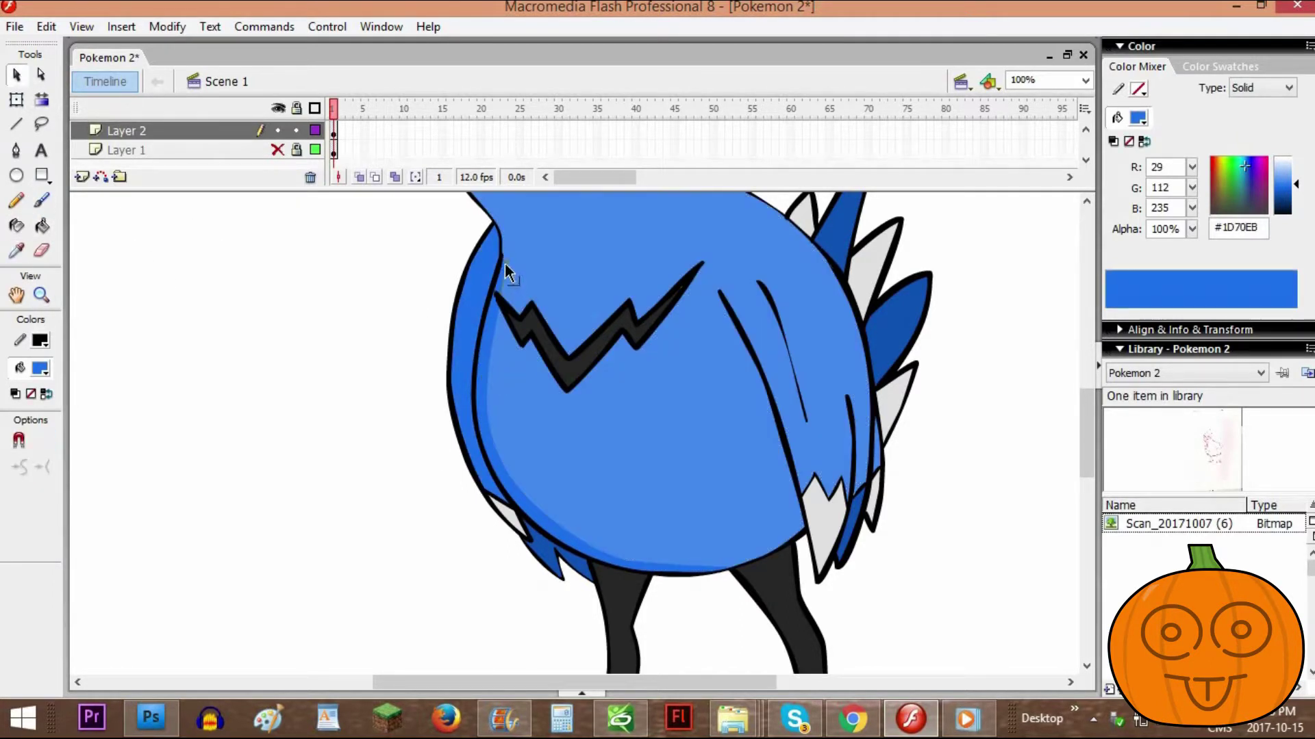
Select the fills of both legs and brush a darker #151515 shadow across their tops, just under the belly
key("ctrl+minus")
key("ctrl+minus")
key("ctrl+equal")
key("ctrl+equal")
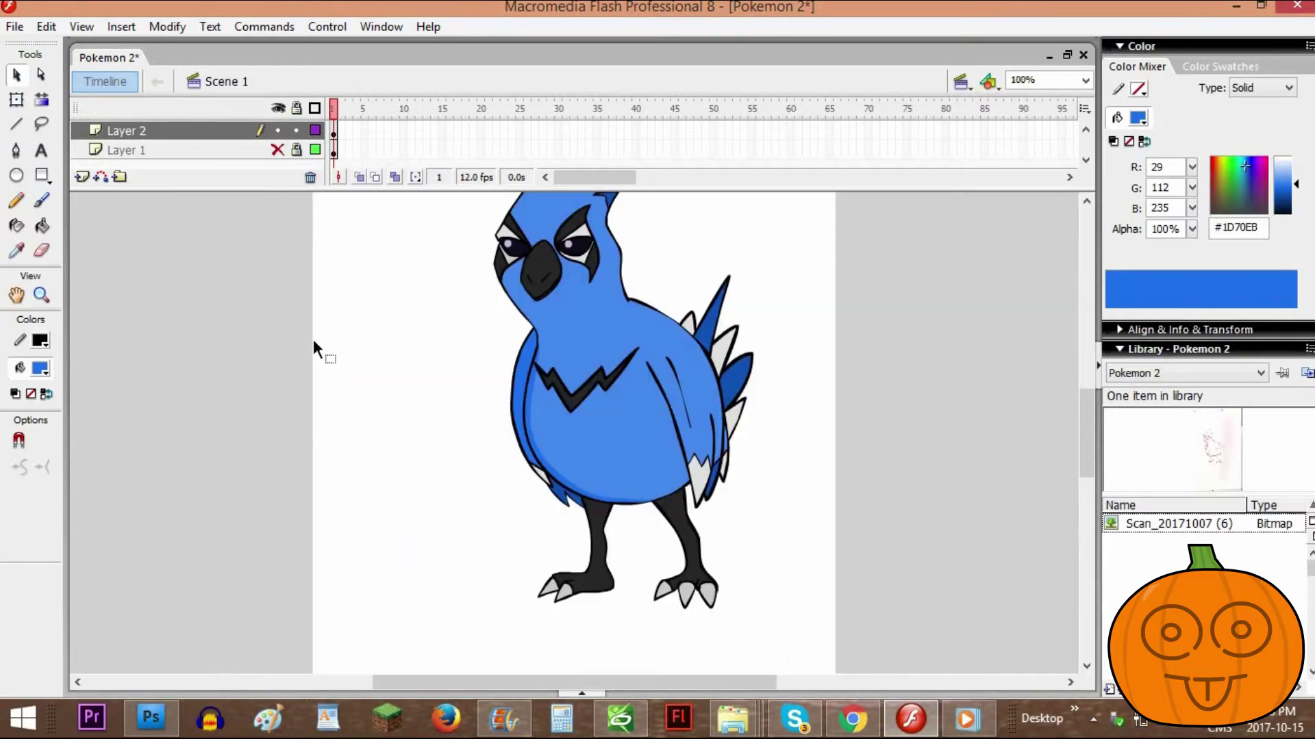
scroll(970, 469, "down", 3)
left_click(40, 370)
left_click(620, 480)
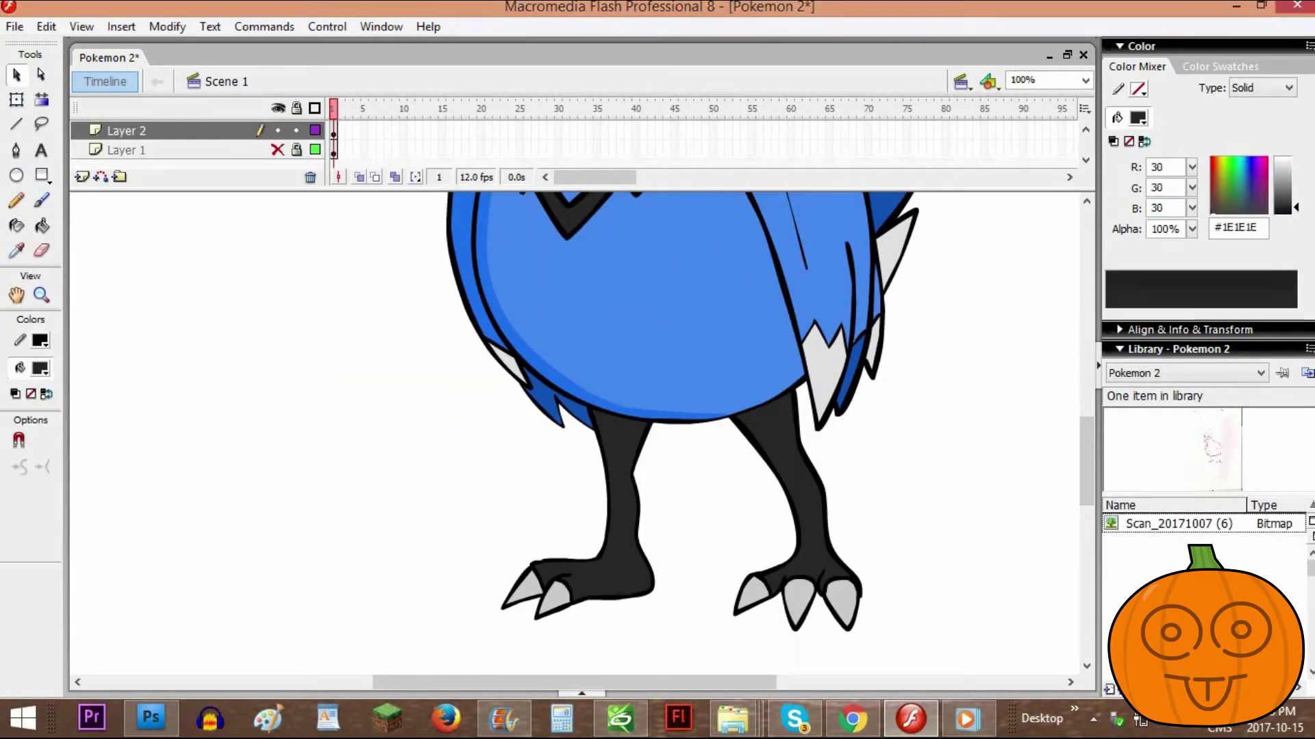
left_click(741, 446)
left_click(42, 200)
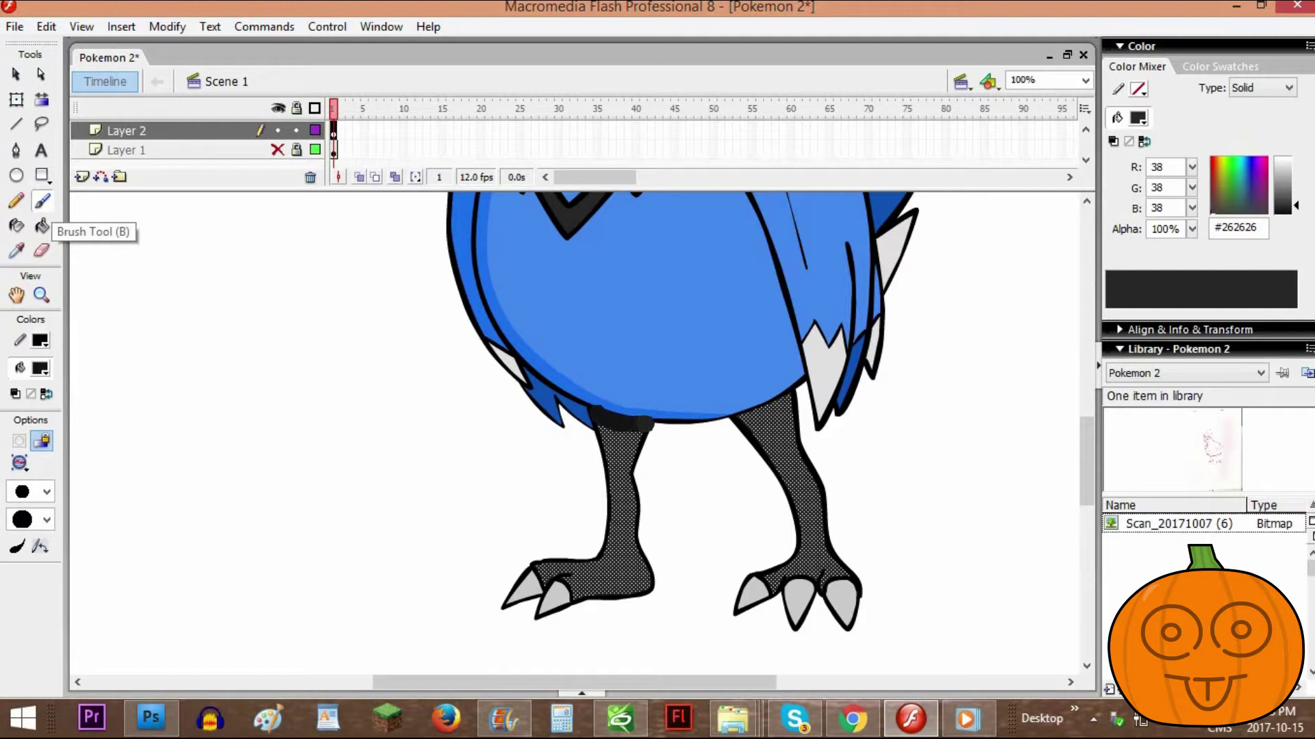
left_click_drag(645, 424, 647, 424)
left_click_drag(745, 418, 787, 404)
left_click(17, 75)
left_click(192, 319)
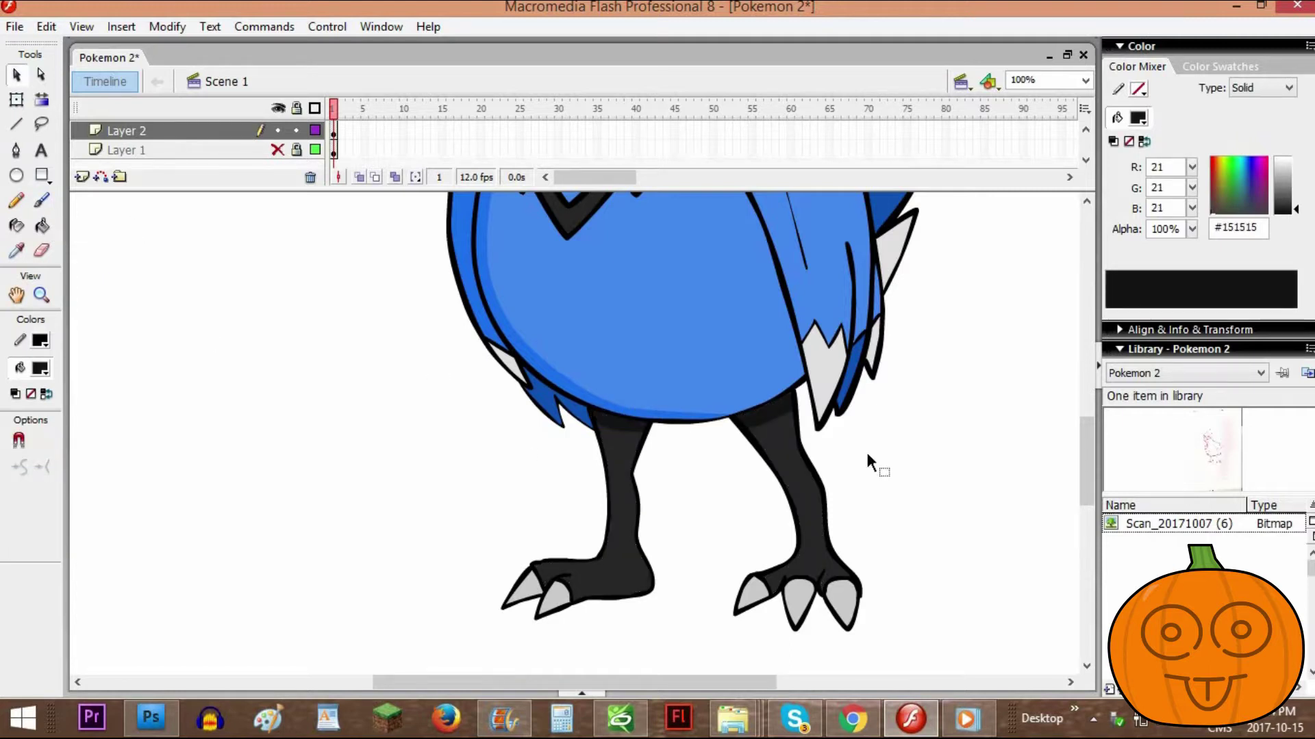
Select the body fill and brush a #1D70EB shadow along the near wing's inner edge down to its jagged tip
left_click_drag(1087, 489, 1087, 455)
left_click(629, 594)
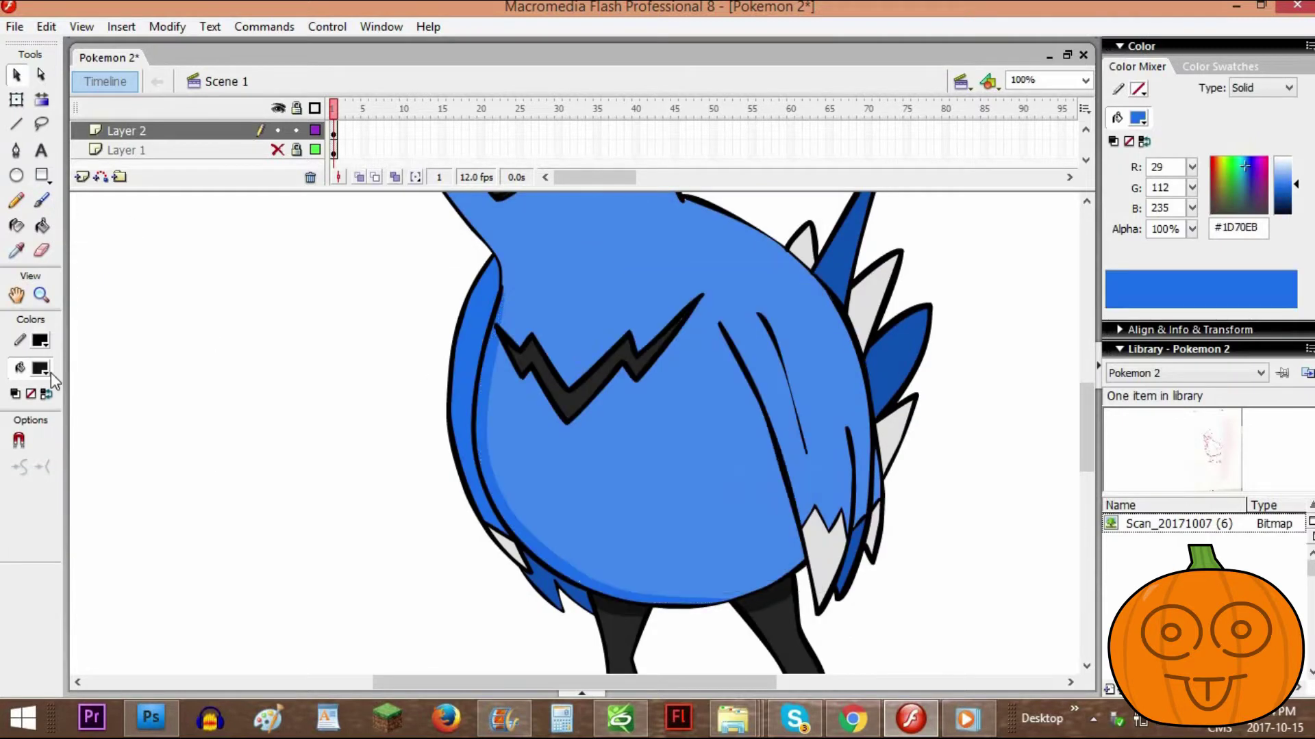
left_click(43, 370)
left_click(587, 572)
left_click(572, 521)
left_click(42, 200)
left_click(46, 493)
left_click(25, 369)
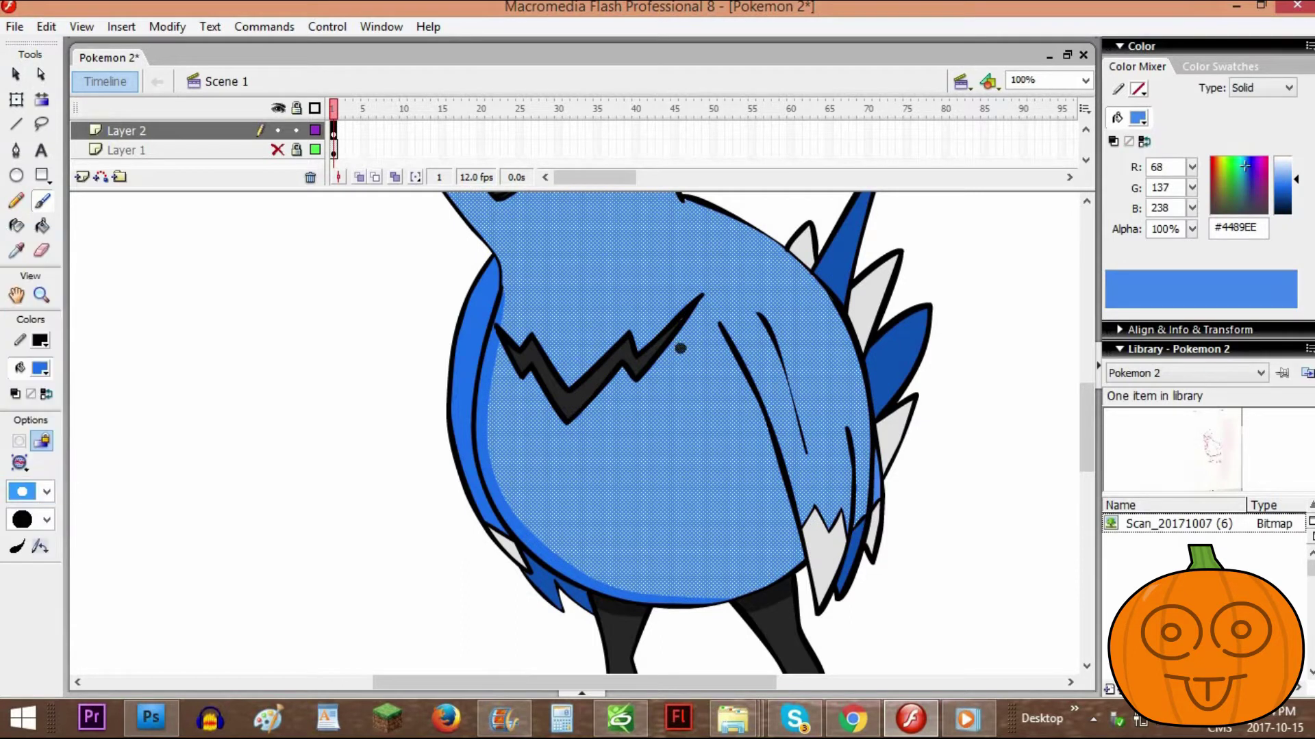
left_click_drag(719, 326, 802, 575)
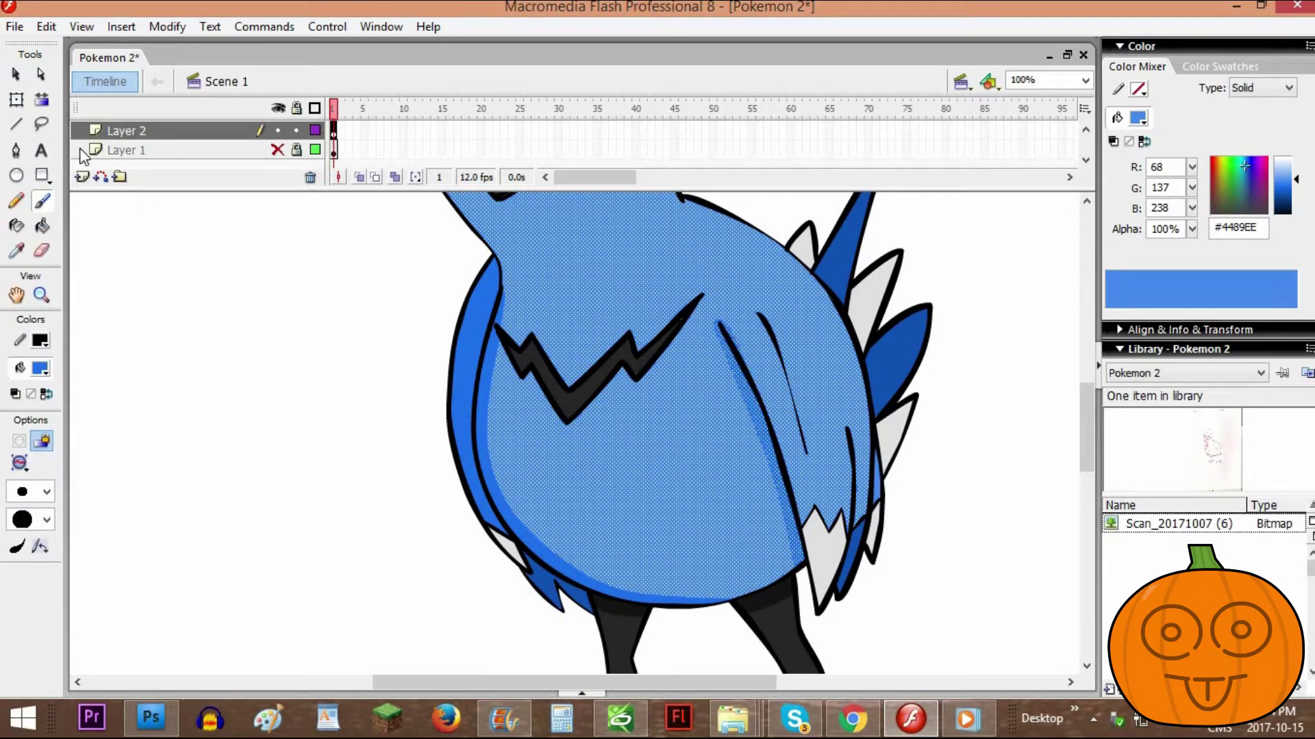
key("v")
left_click(235, 376)
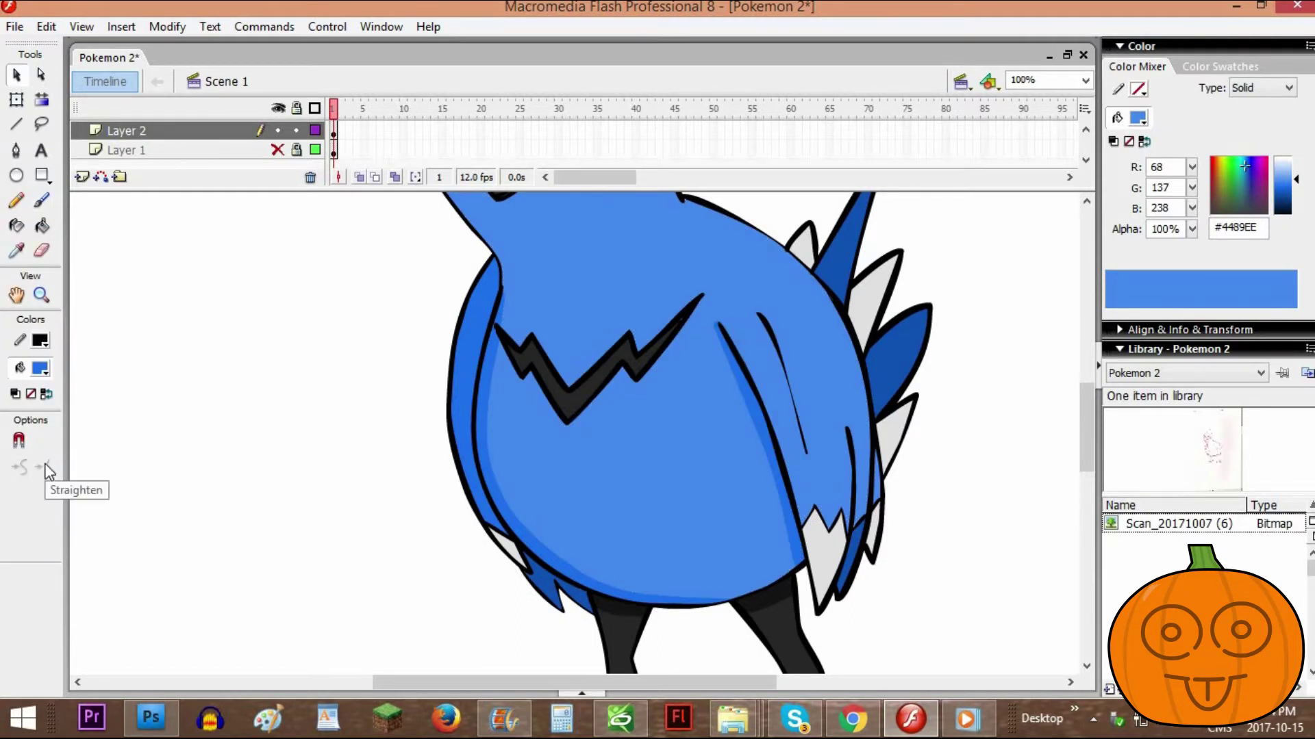
Select the body fill and brush a #1D70EB shadow beneath the beak, along its outer edge down to the tip
key("ctrl+minus")
scroll(49, 473, "down", 1)
key("ctrl+equal")
left_click(570, 281)
left_click_drag(1086, 422, 1084, 371)
key("ctrl+equal")
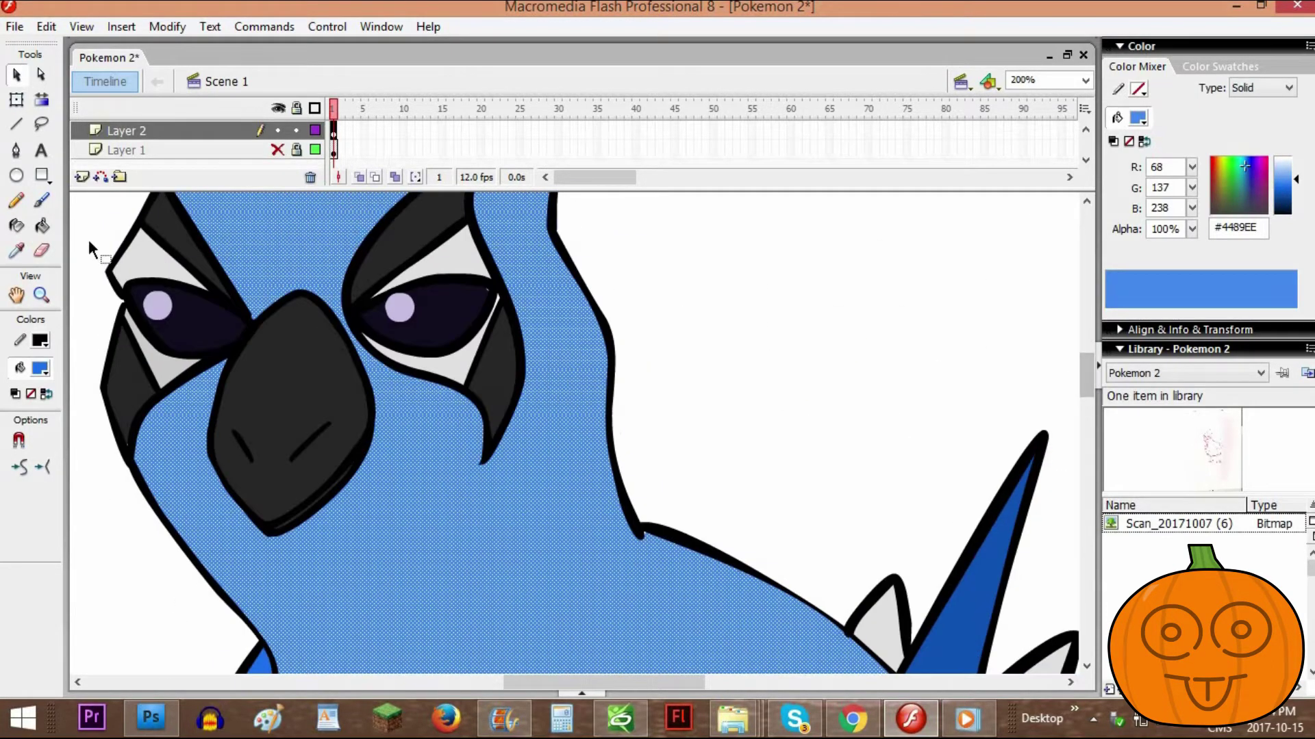
left_click(42, 201)
left_click(47, 492)
left_click(30, 388)
mouse_move(227, 362)
left_mouse_down()
mouse_move(206, 464)
mouse_move(265, 534)
left_mouse_up()
right_click(265, 536)
left_click(15, 100)
left_click(730, 324)
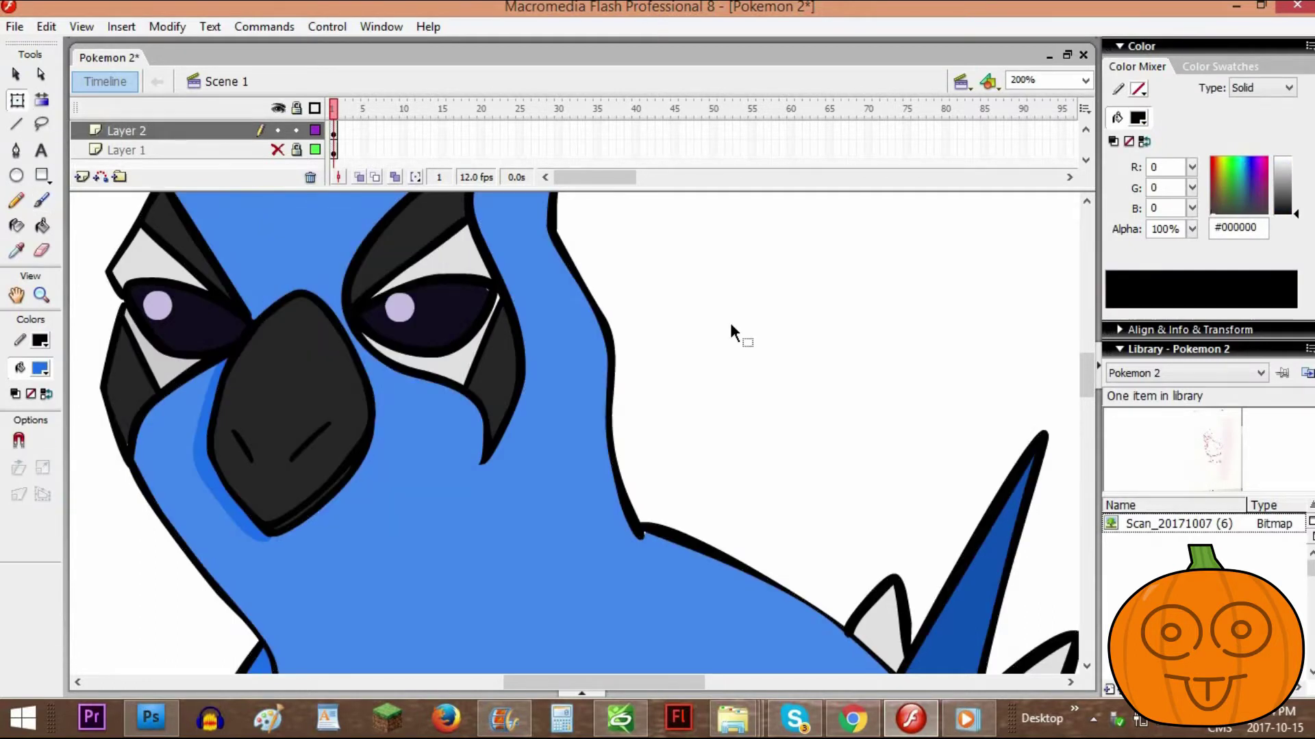
Remove the stray bit of fill just below the tip of the beak
left_click_drag(267, 534, 249, 529)
left_click(270, 537)
key("Delete")
key("ctrl+minus")
key("ctrl+minus")
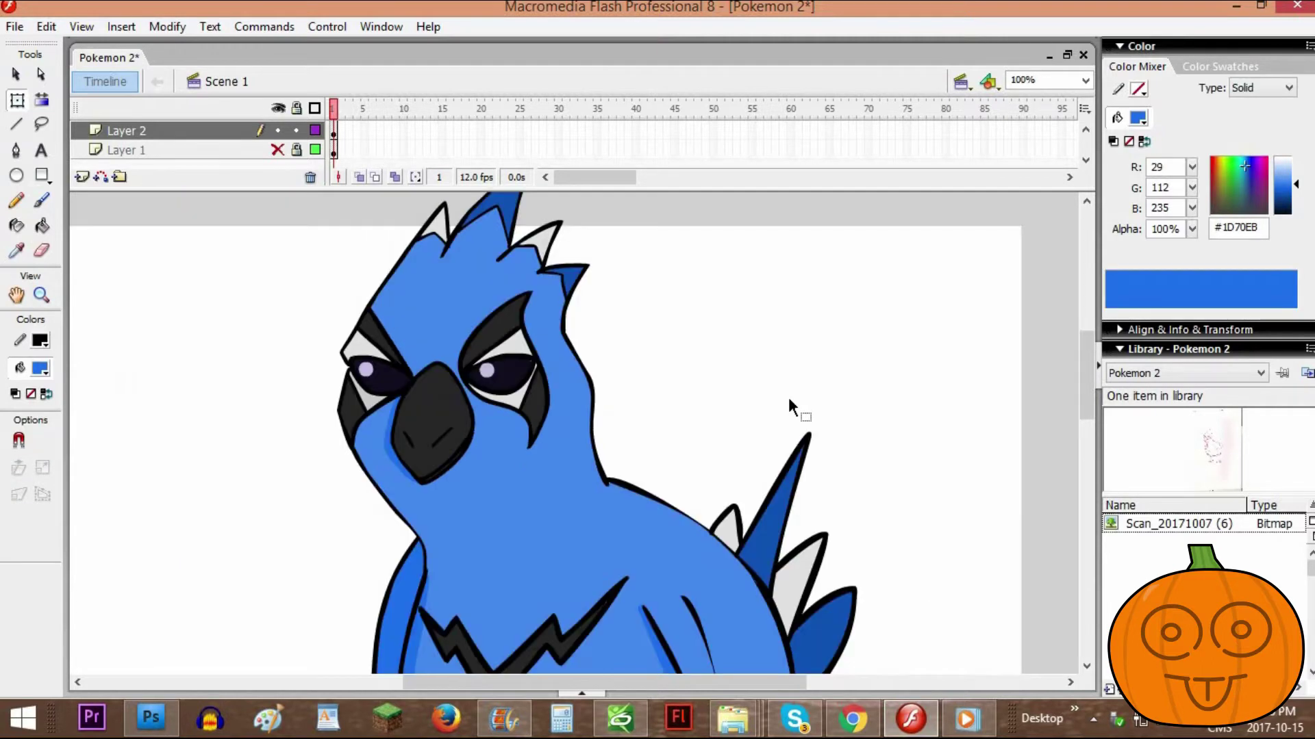
Set the fill to grey #BFBFBF and brush a shadow along the edge of the near foot's middle claw
mouse_move(1096, 464)
left_mouse_down()
mouse_move(1080, 436)
mouse_move(1082, 455)
left_mouse_up()
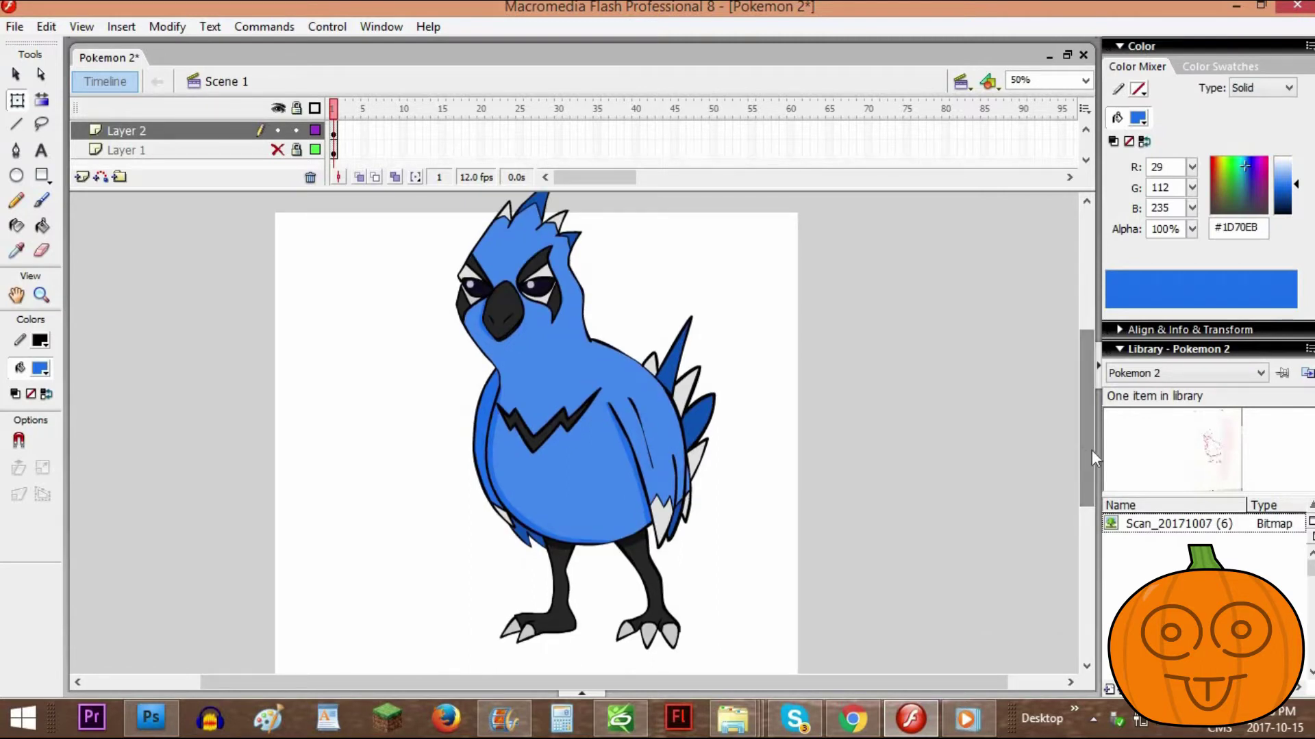
key("ctrl+equal")
left_click_drag(1084, 430, 1096, 478)
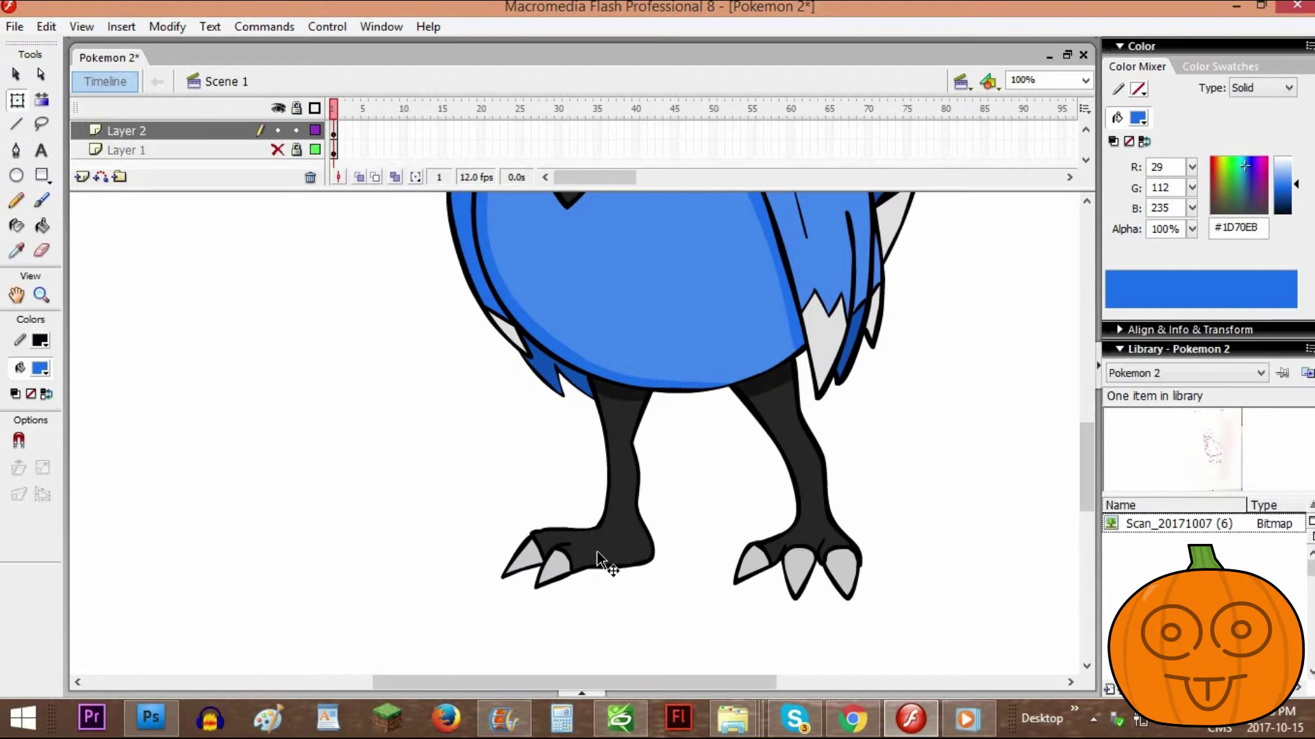
left_click(41, 369)
left_click(556, 567)
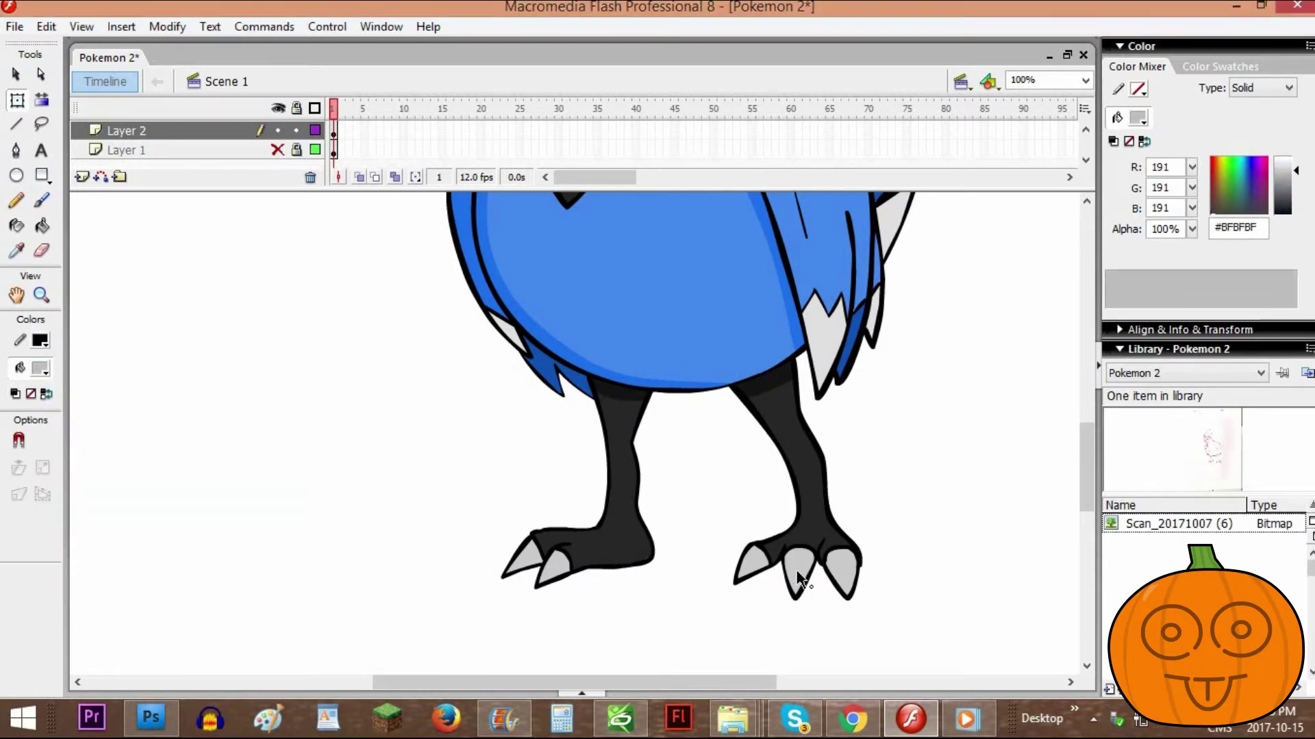
left_click(799, 575)
key("ctrl+equal")
left_click(42, 201)
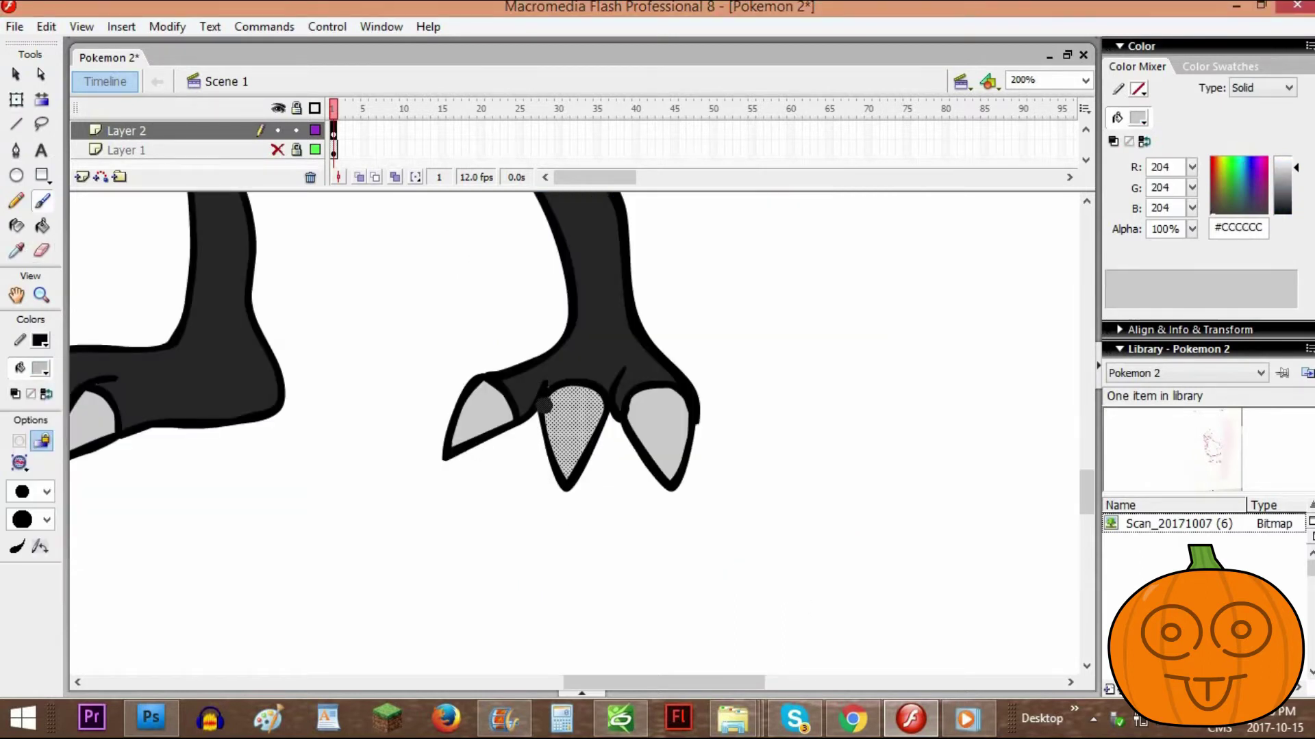
left_click_drag(543, 405, 570, 483)
left_click(17, 74)
Select the near foot's outer claw and brush the same grey shadow down its inner edge
right_click(646, 415)
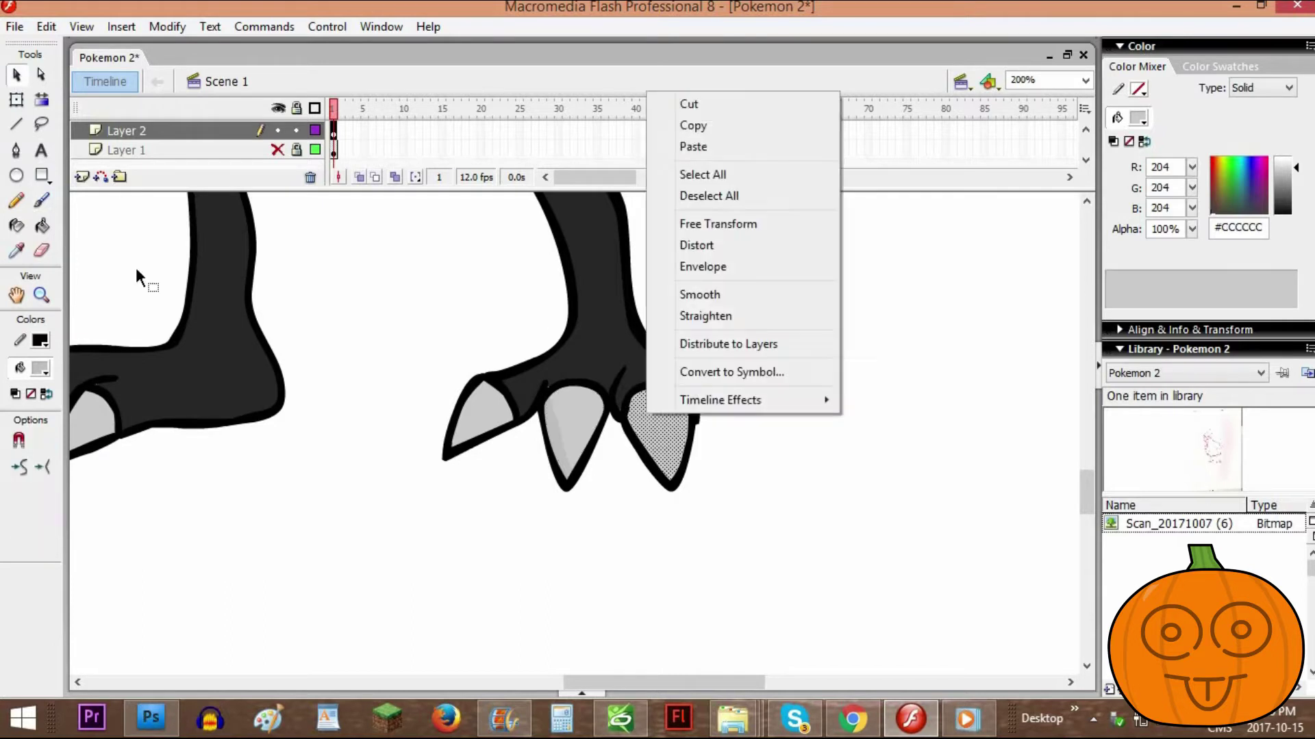
left_click(41, 200)
mouse_move(622, 409)
left_mouse_down()
mouse_move(673, 487)
mouse_move(633, 436)
mouse_move(671, 480)
left_mouse_up()
left_click(17, 74)
right_click(358, 339)
key("Escape")
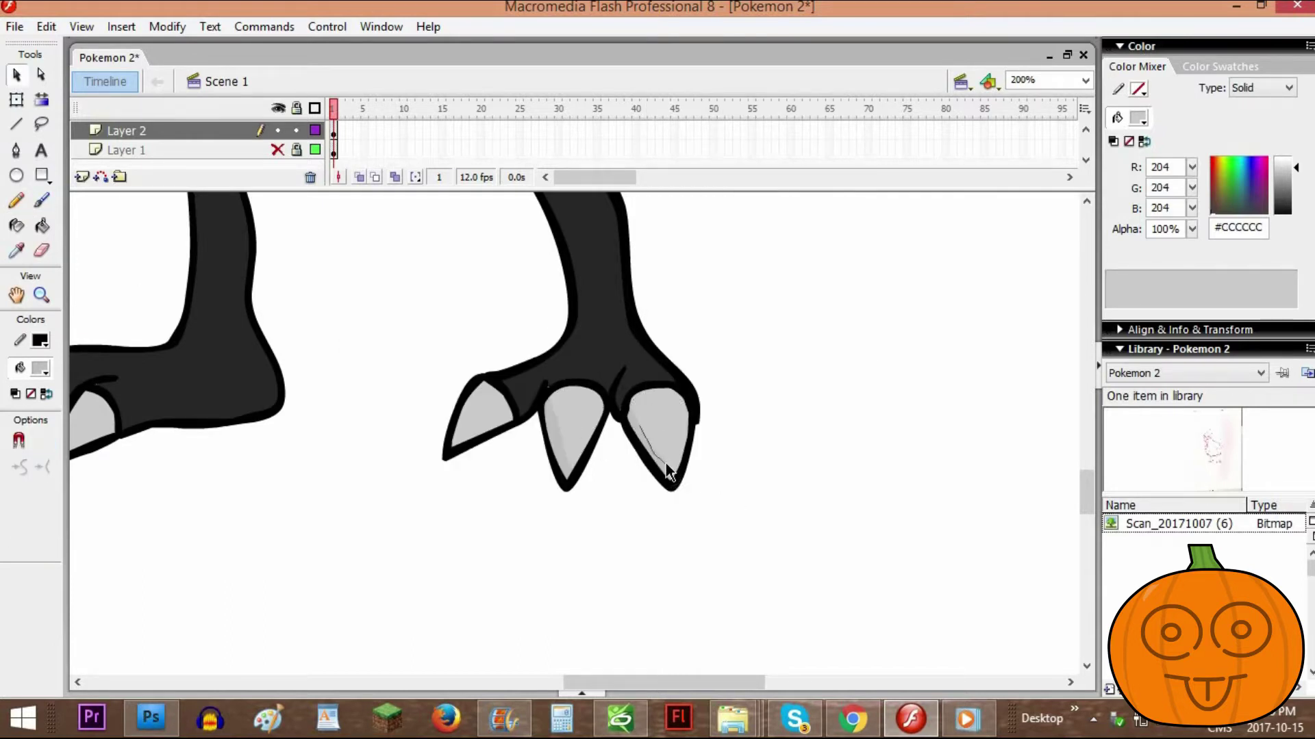
Brush the grey shadow along the near foot's remaining inner claw and save the document
left_click(490, 417)
key("b")
left_click_drag(443, 450, 481, 386)
left_click_drag(587, 684, 529, 683)
left_click(17, 74)
left_click(437, 536)
key("ctrl+minus")
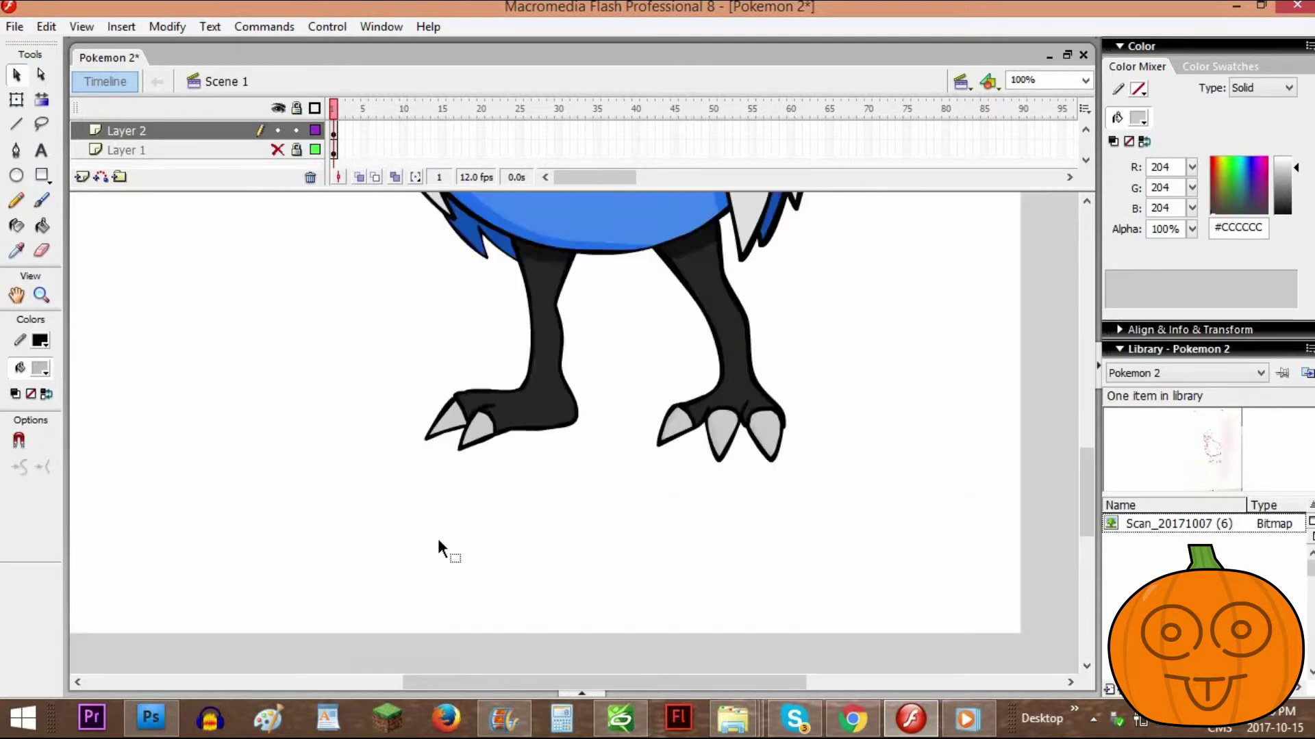
key("ctrl+minus")
key("ctrl+s")
Select the whole bird and move it down and inward so it fits entirely on the white canvas
scroll(1082, 463, "up", 3)
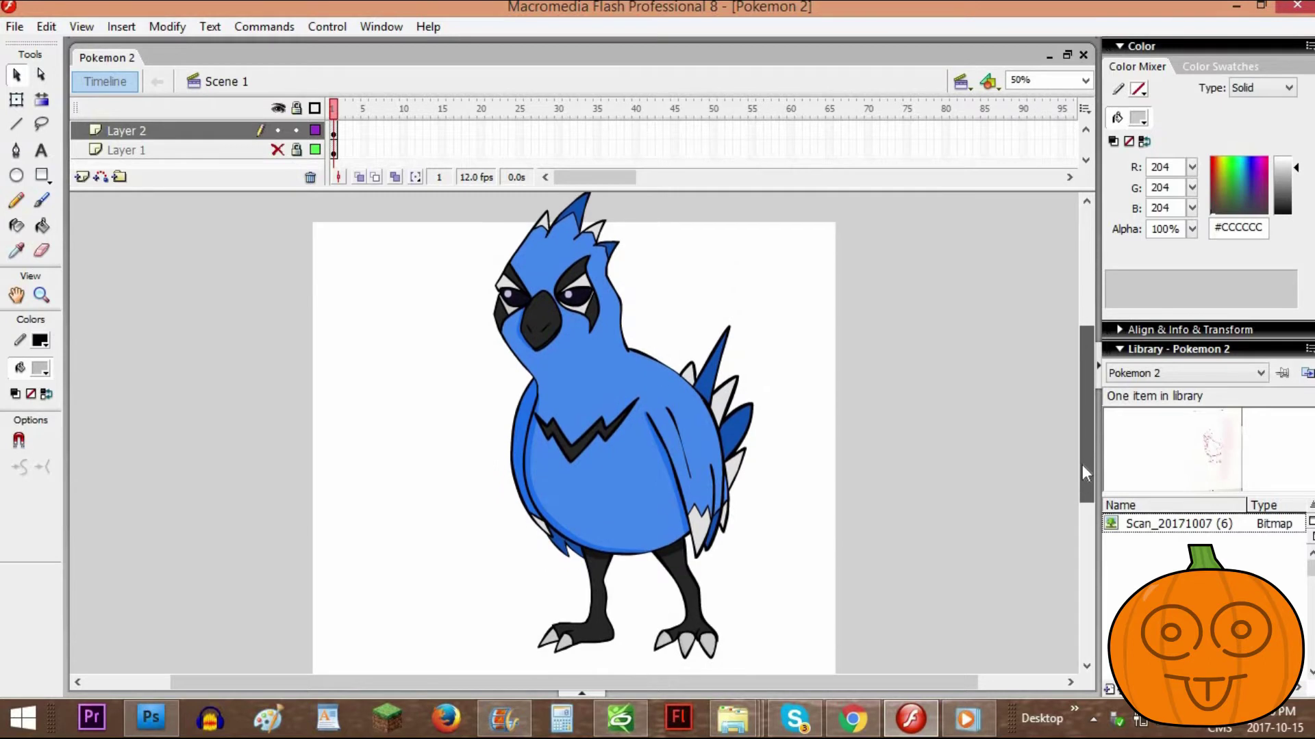
left_click_drag(1081, 464, 1082, 459)
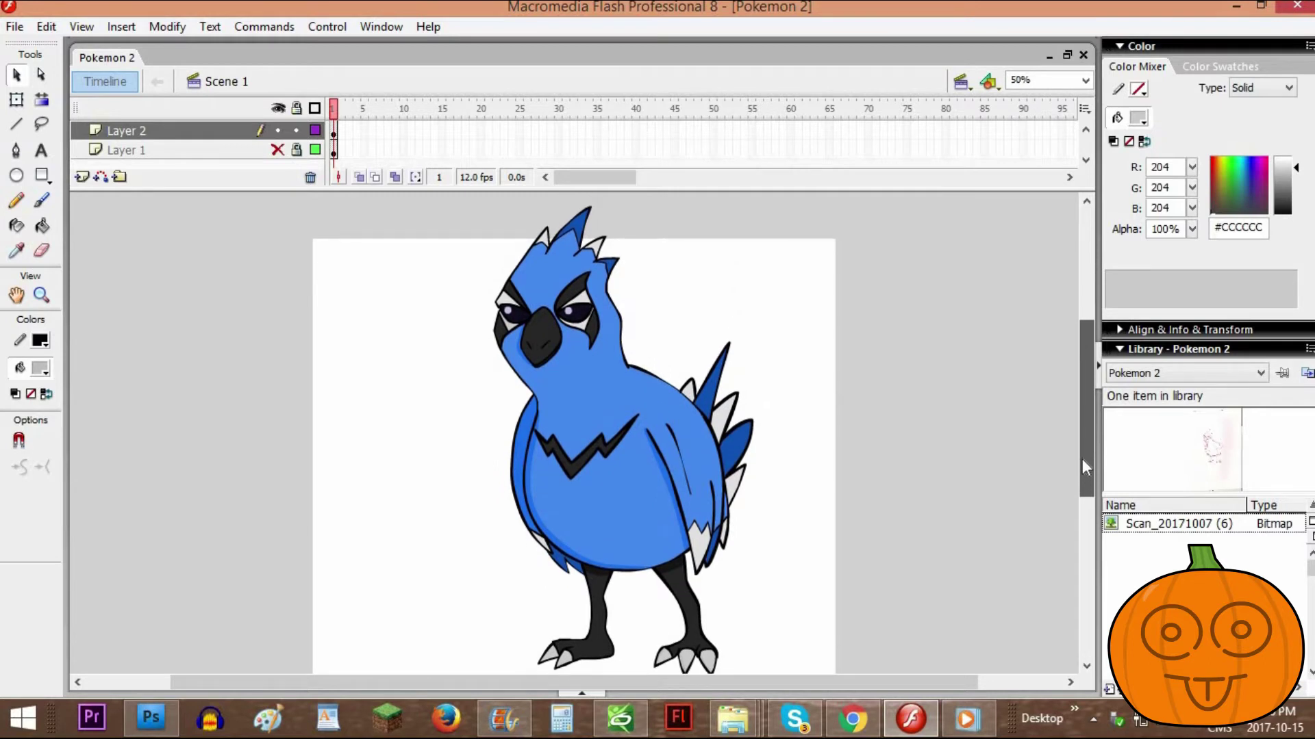
key("ctrl+equal")
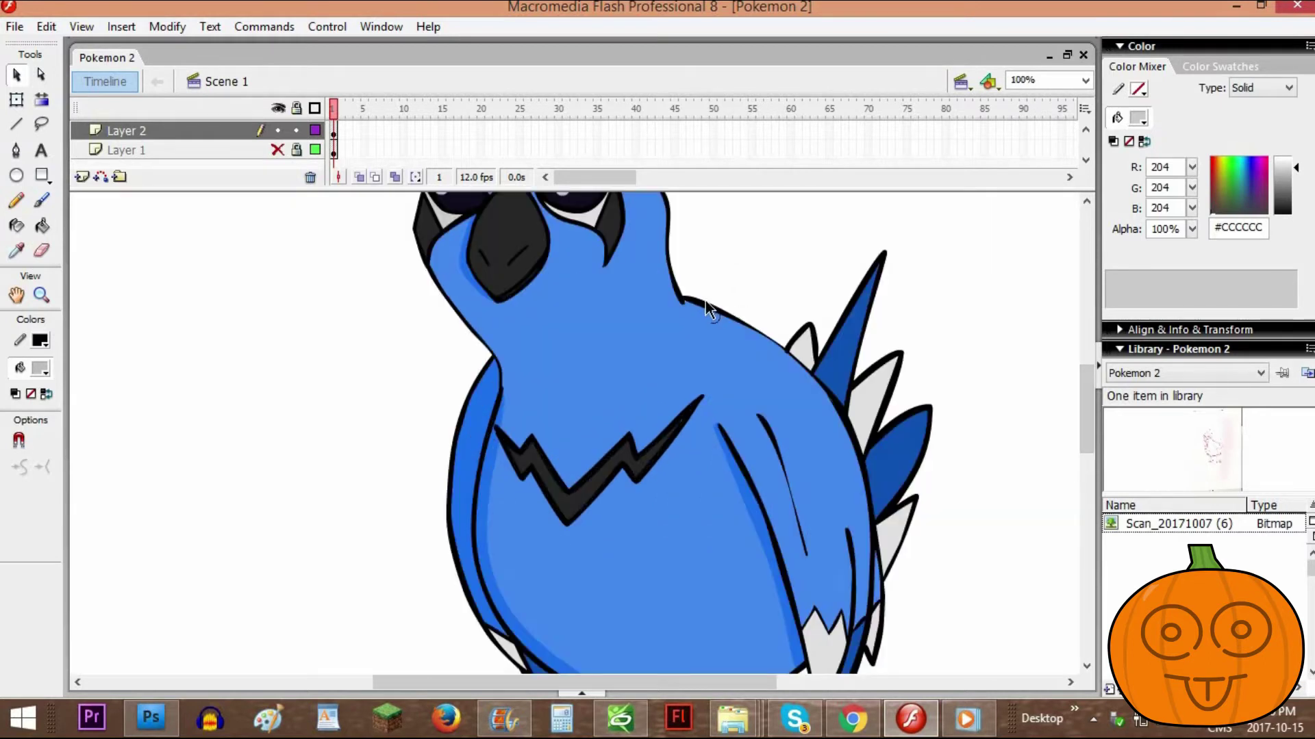
key("ctrl+minus")
key("ctrl+minus")
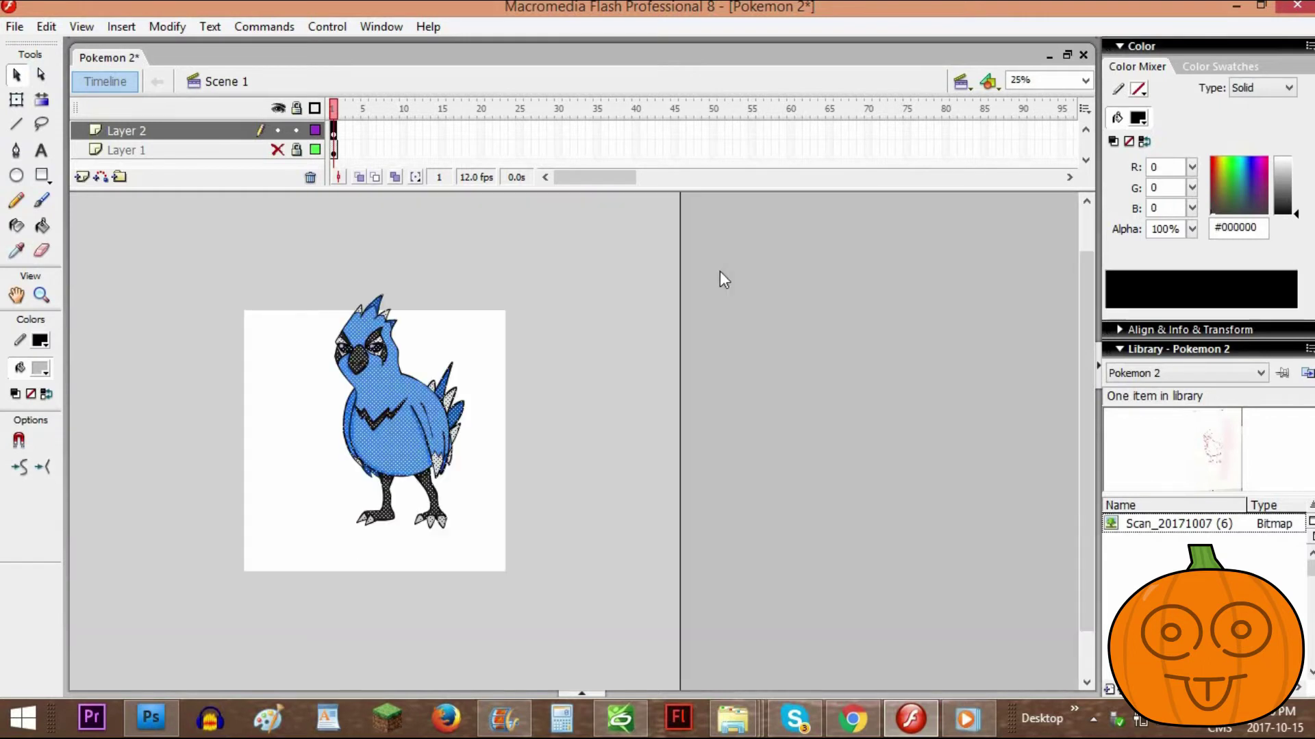
Test the movie, return to the drawing, deselect the bird and save the document
key("ctrl+Return")
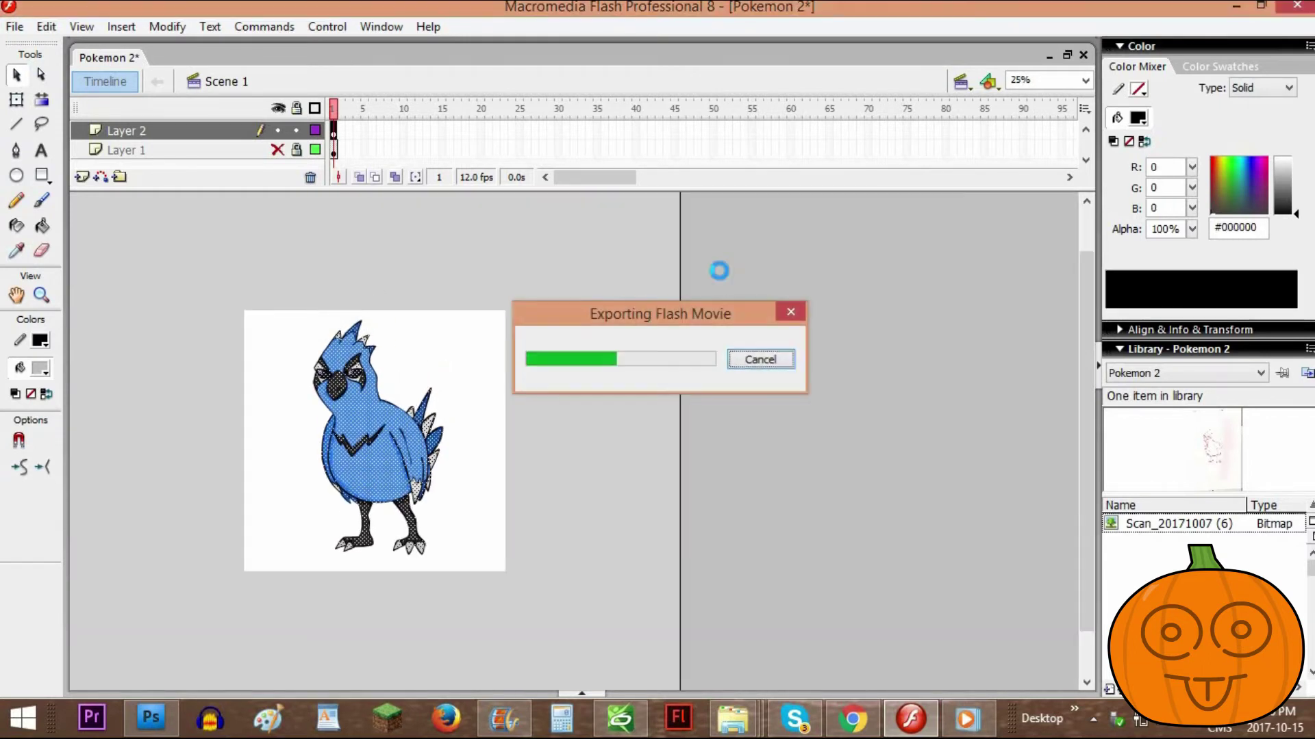
left_click(1162, 6)
right_click(582, 406)
left_click(503, 379)
key("ctrl+minus")
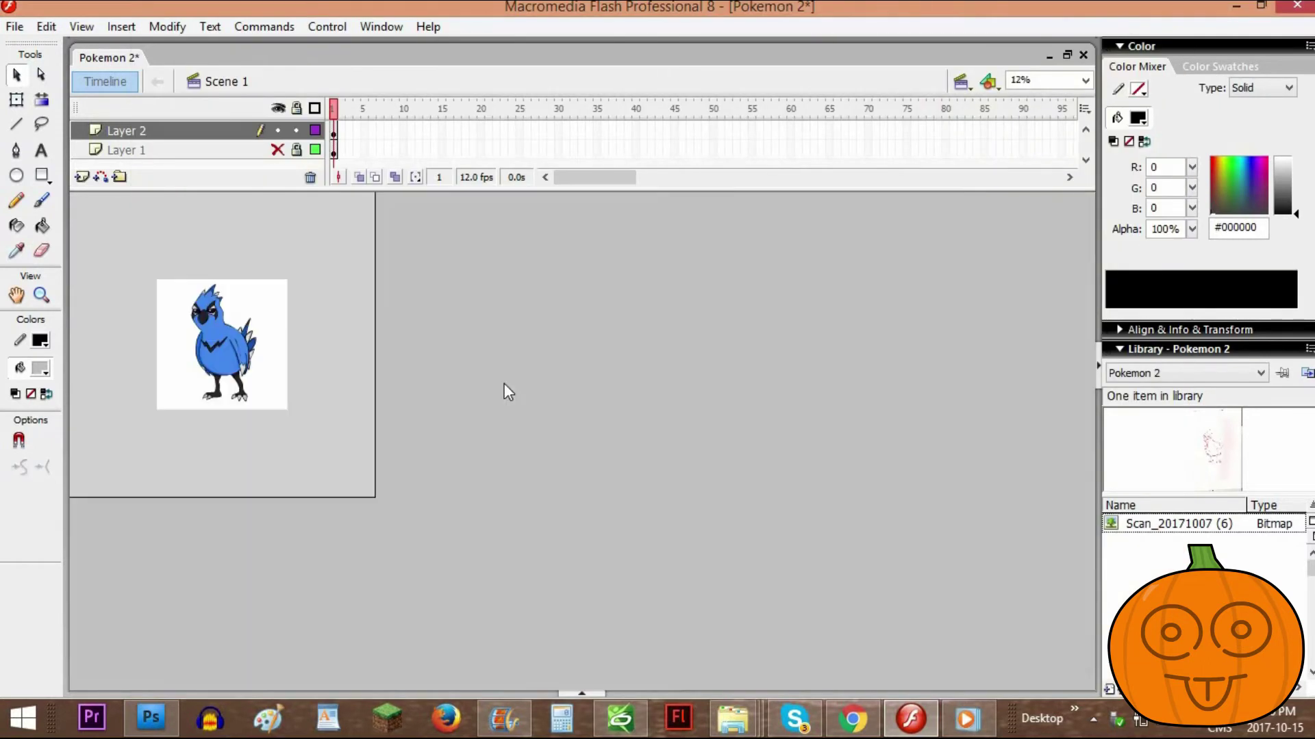
key("ctrl+equal")
key("ctrl+equal")
key("ctrl+s")
key("ctrl+equal")
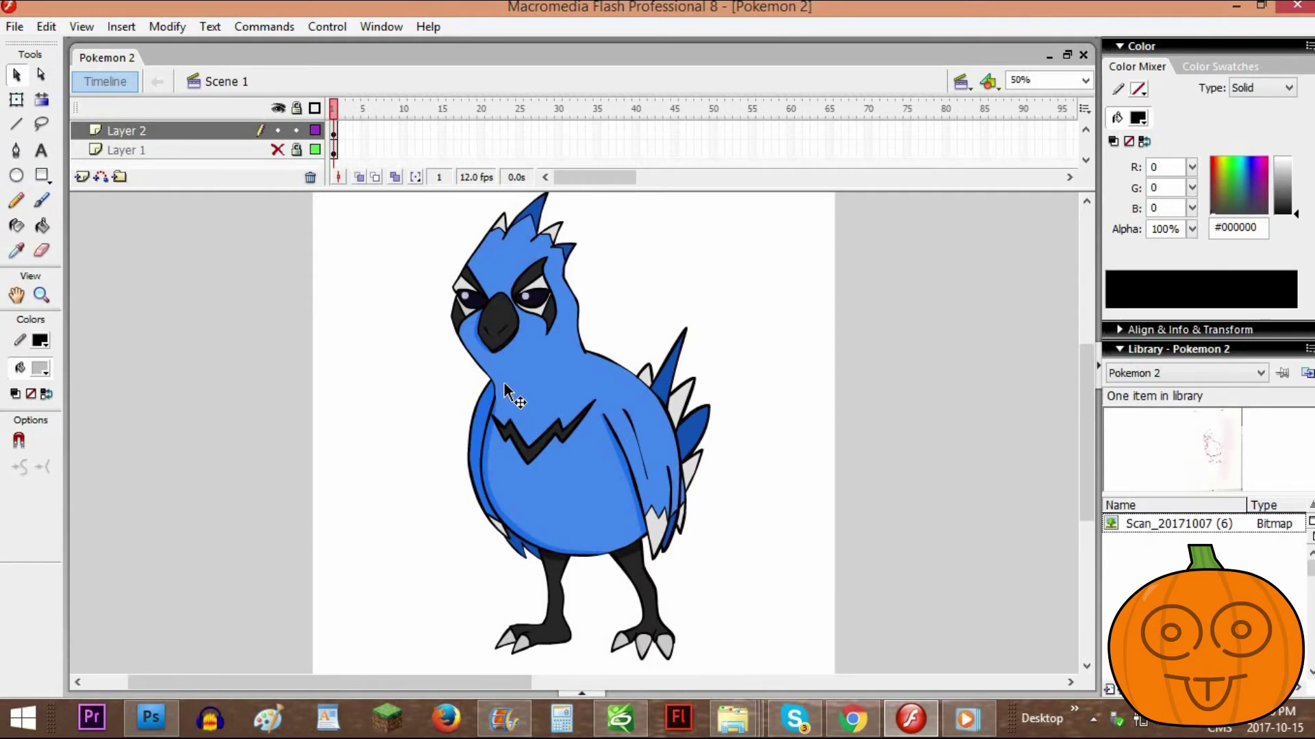
Set the fill to grey #404040, choose a very small brush and try out a highlight on the beak
left_click_drag(1087, 427, 1087, 404)
left_click(41, 369)
left_click(426, 332)
left_click_drag(1294, 205, 1295, 199)
left_click(45, 203)
left_click(45, 492)
left_click(46, 288)
left_click(21, 464)
left_click(45, 489)
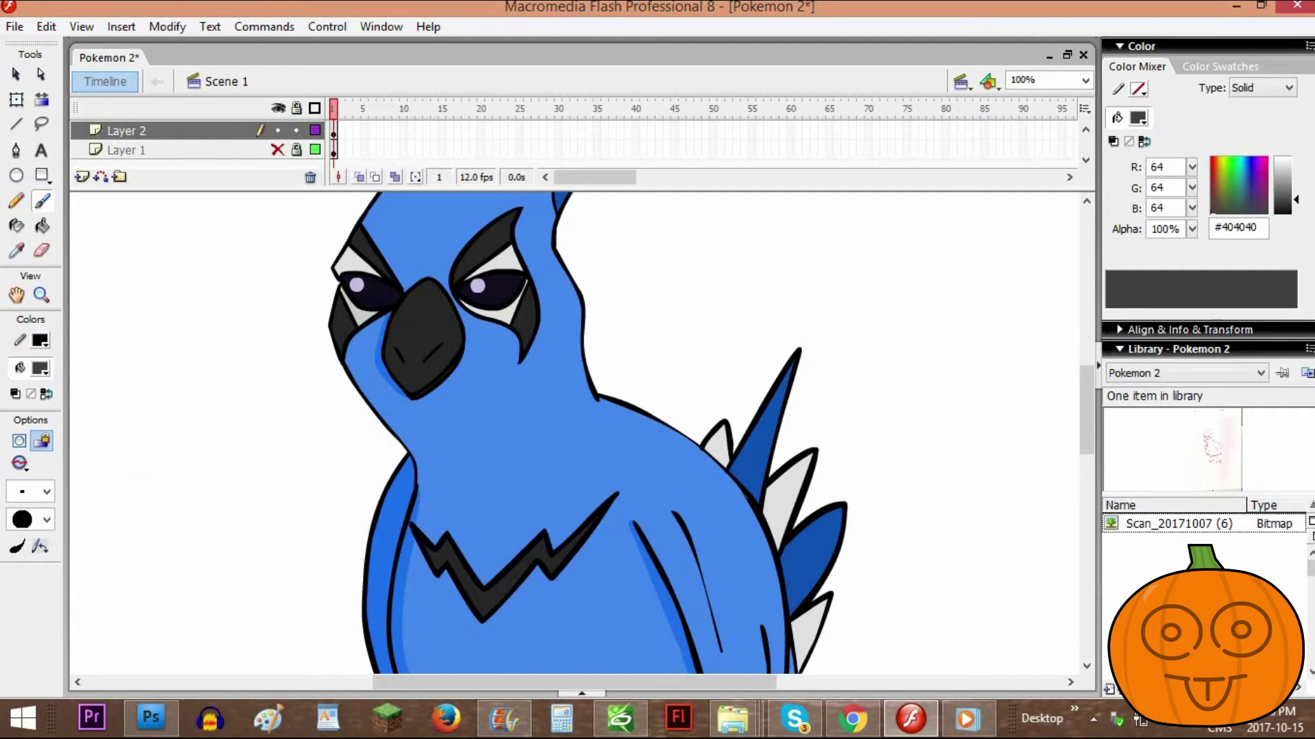
mouse_move(422, 344)
left_mouse_down()
mouse_move(433, 313)
mouse_move(418, 358)
left_mouse_up()
Replace the trial beak highlight with a short #404040 highlight stroke near the beak's tip and save the document
key("ctrl+minus")
key("ctrl+minus")
key("ctrl+equal")
key("ctrl+equal")
key("ctrl+z")
key("ctrl+z")
left_click_drag(416, 257, 432, 244)
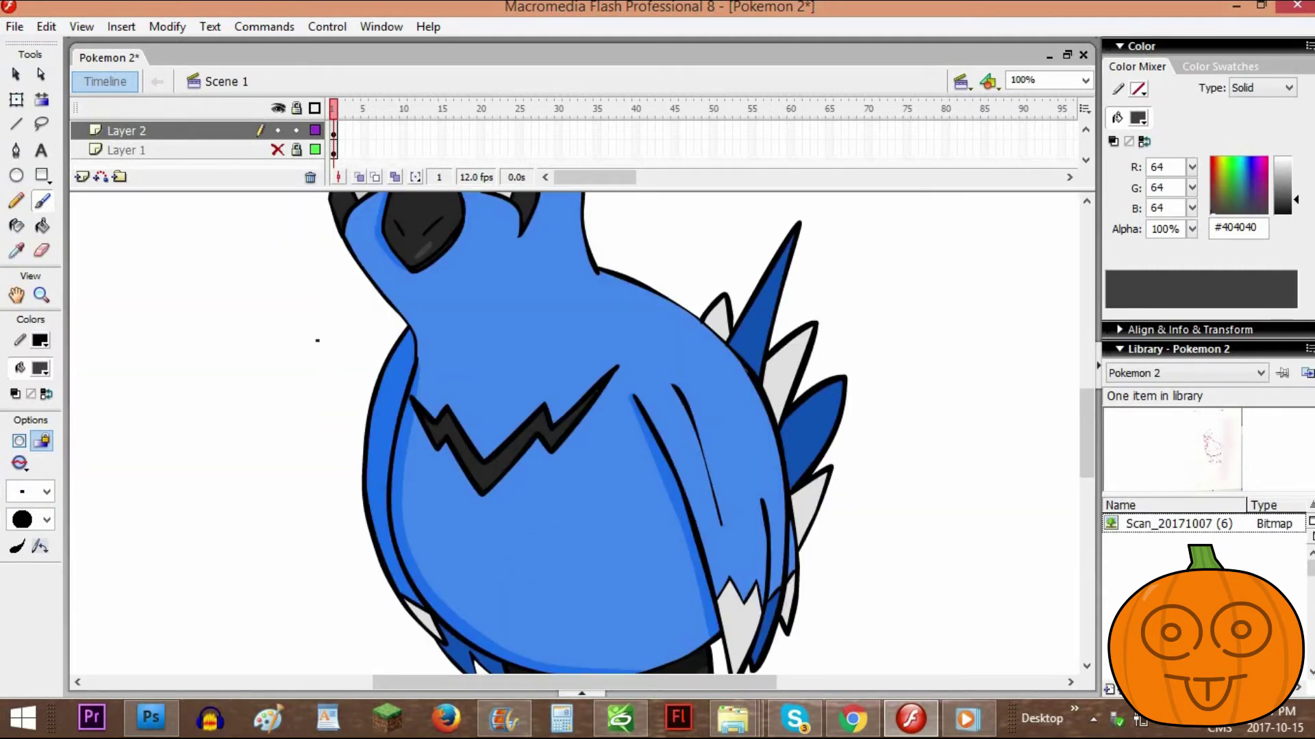
key("ctrl+minus")
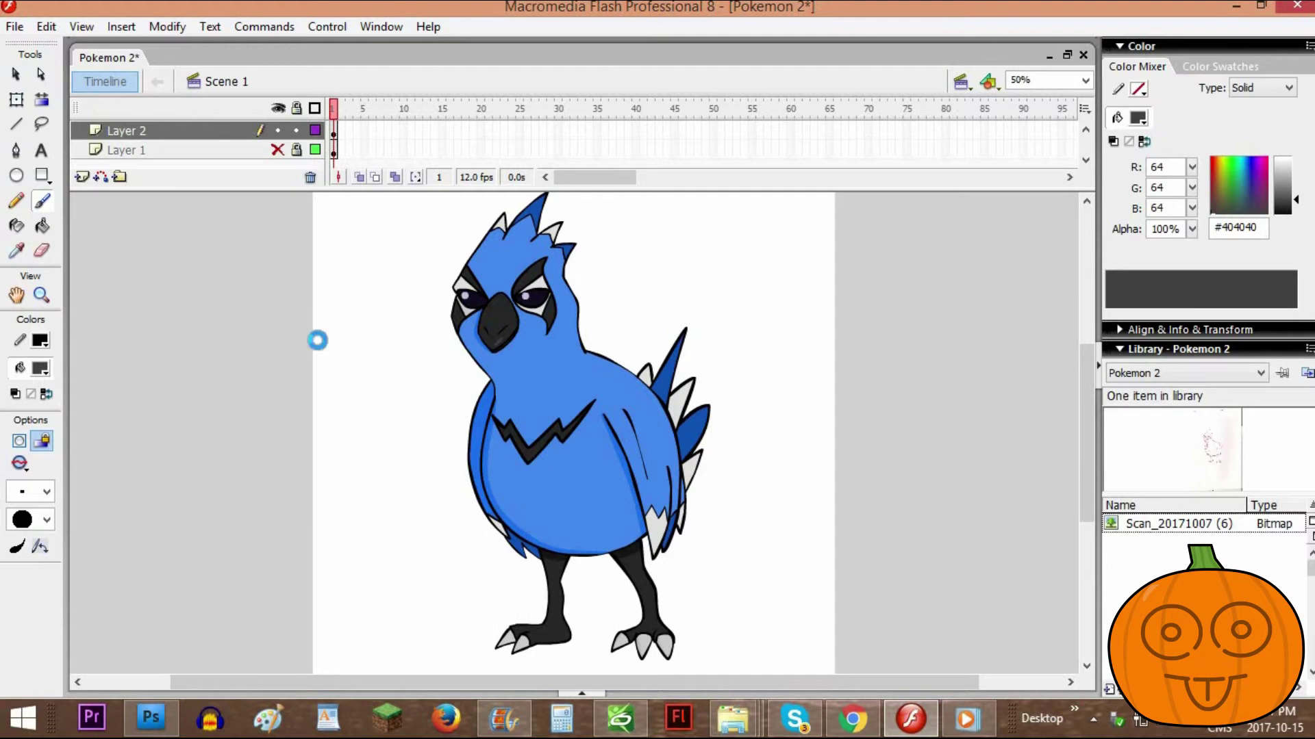
key("ctrl+s")
Set the fill to black #000000 and try a thin brushed feather line on the side of the neck
key("ctrl+equal")
left_click(41, 369)
left_click(42, 226)
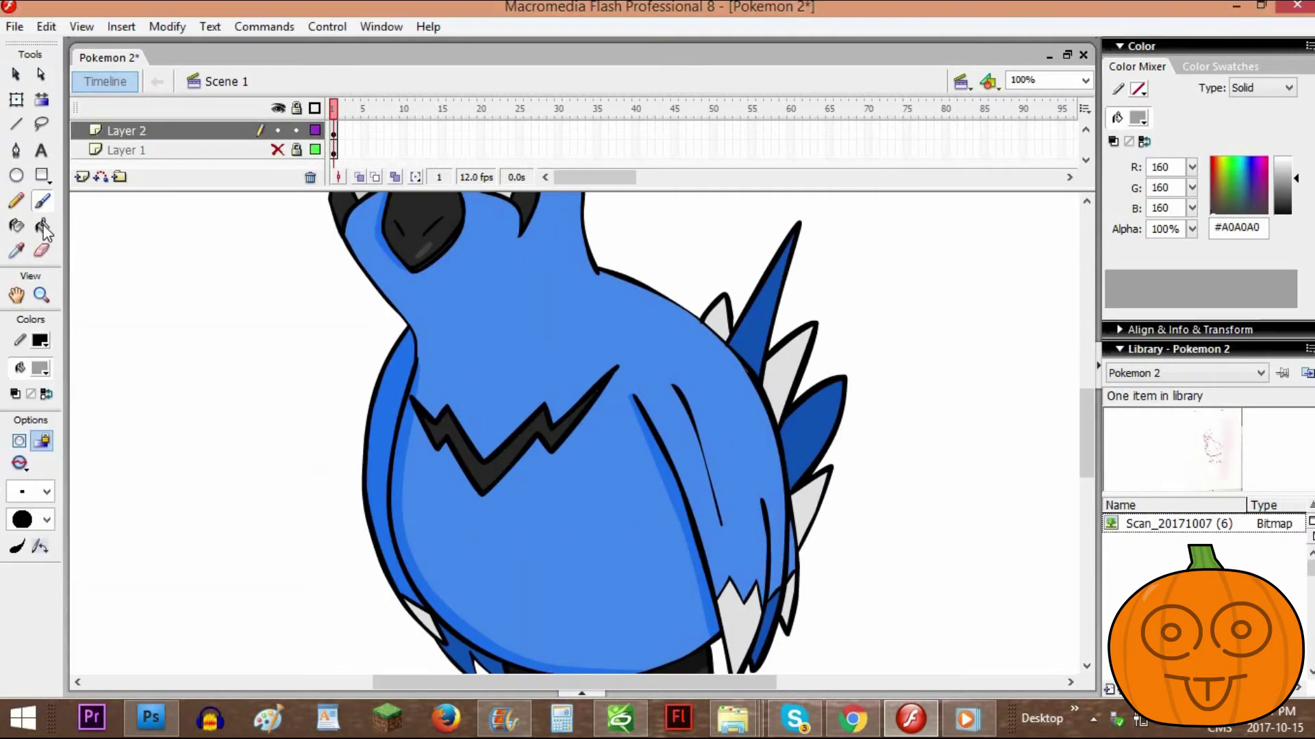
left_click(42, 368)
left_click(41, 341)
left_click(46, 492)
left_click(33, 241)
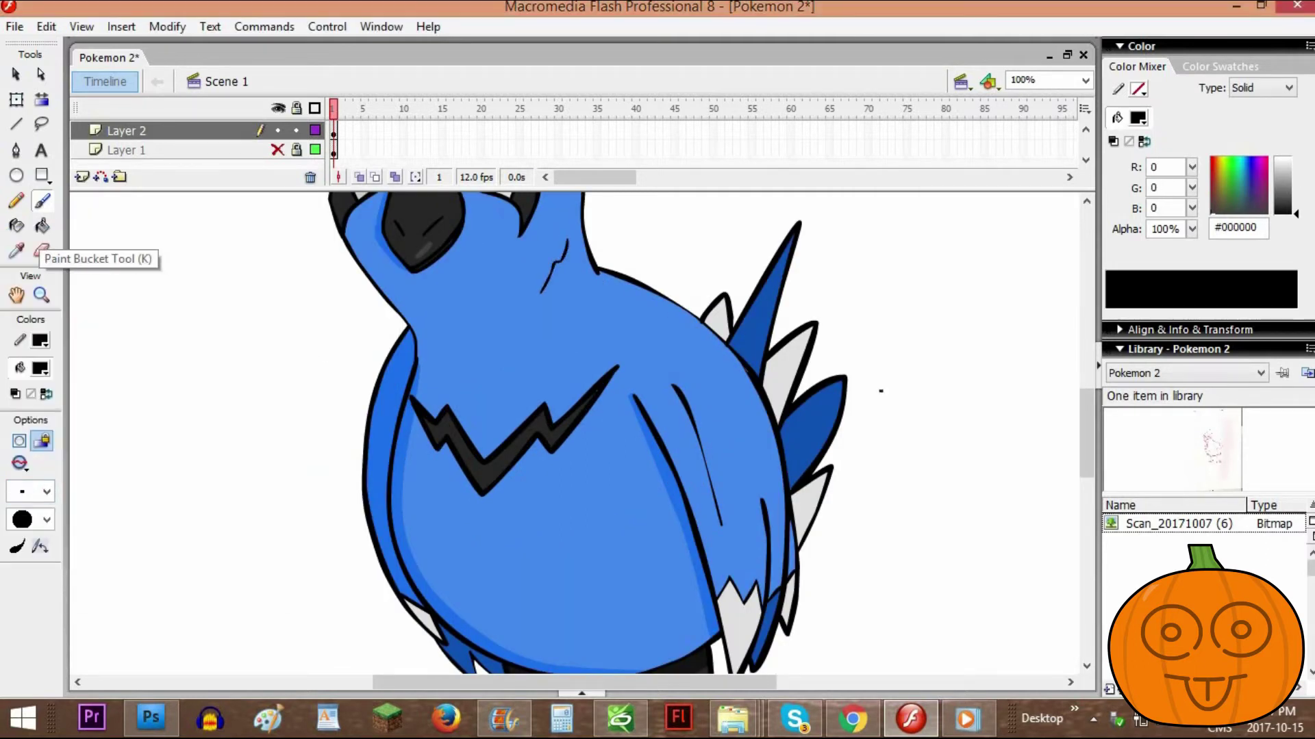
scroll(880, 388, "up", 3)
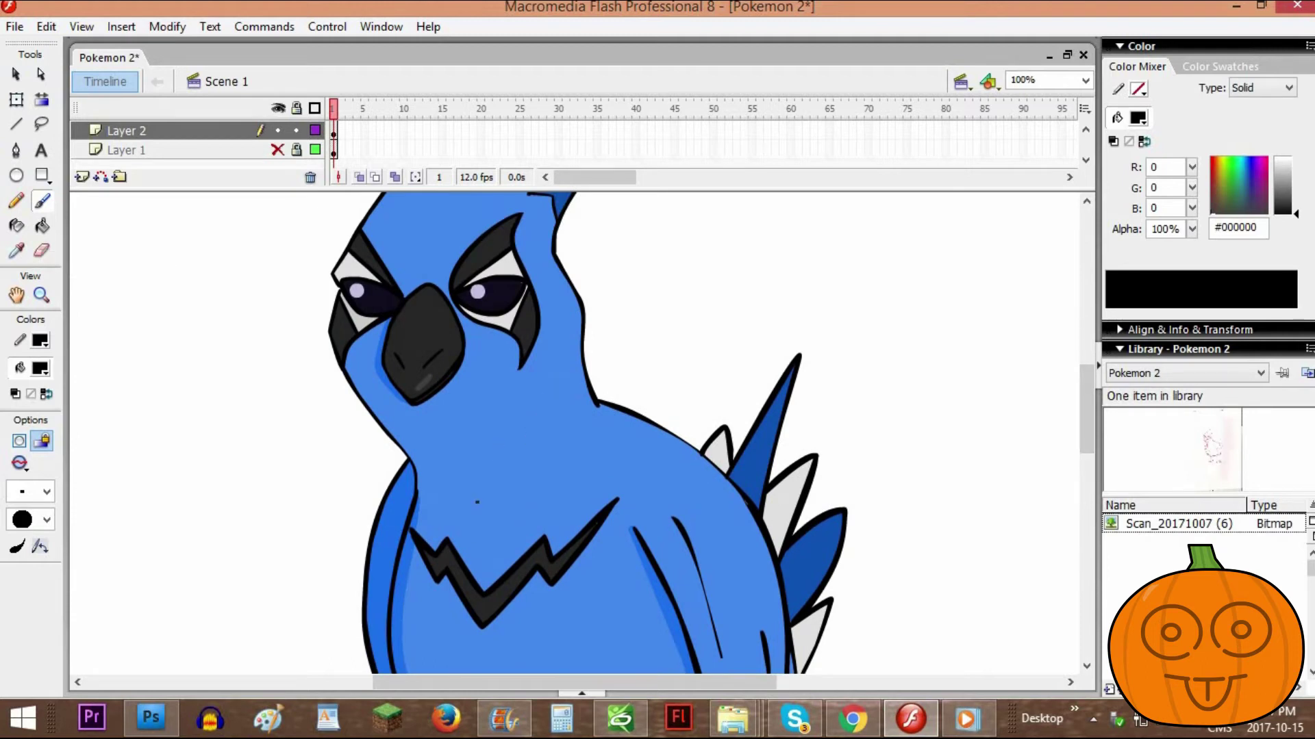
Try a thin black crease line curving across the base of the neck, above the zigzag chest marking
mouse_move(419, 482)
left_mouse_down()
mouse_move(444, 497)
mouse_move(591, 432)
left_mouse_up()
right_click(590, 430)
left_click(17, 75)
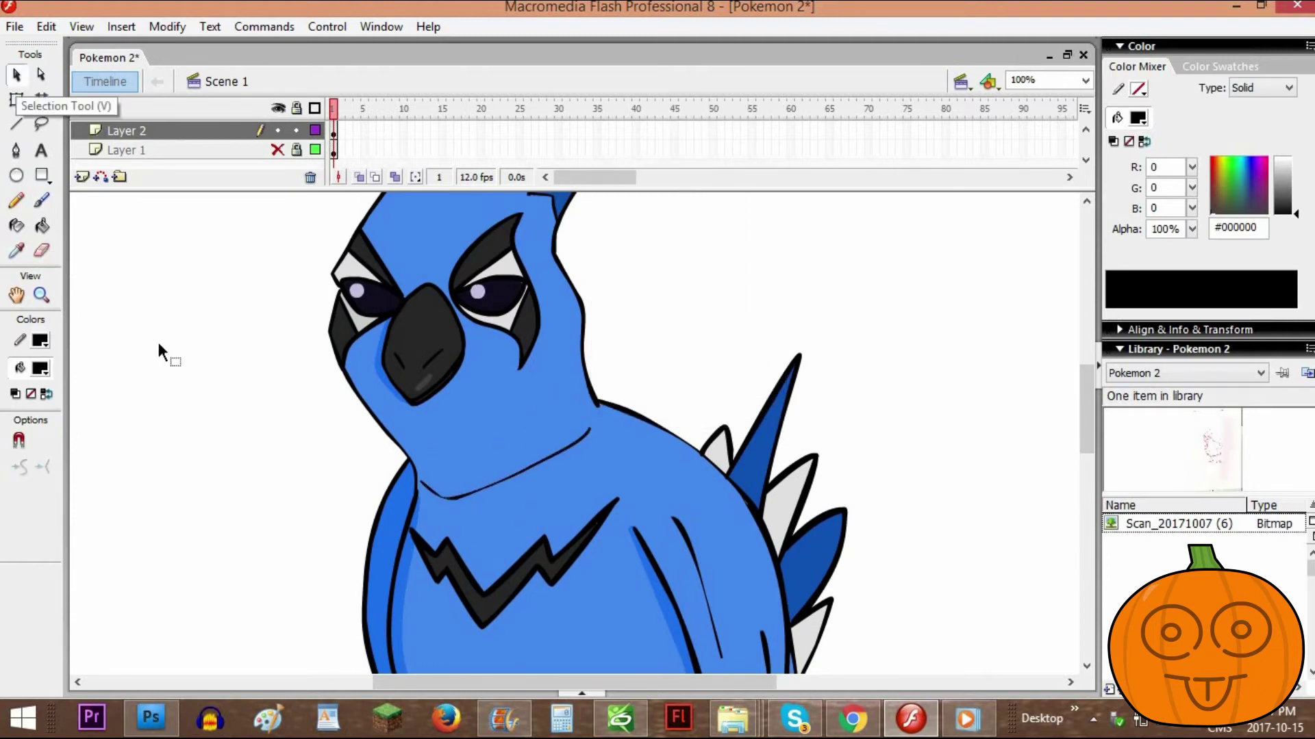
key("ctrl+minus")
key("ctrl+z")
Brush a short black line down from the notch where the neck meets the back and save the document
key("ctrl+equal")
left_click(42, 201)
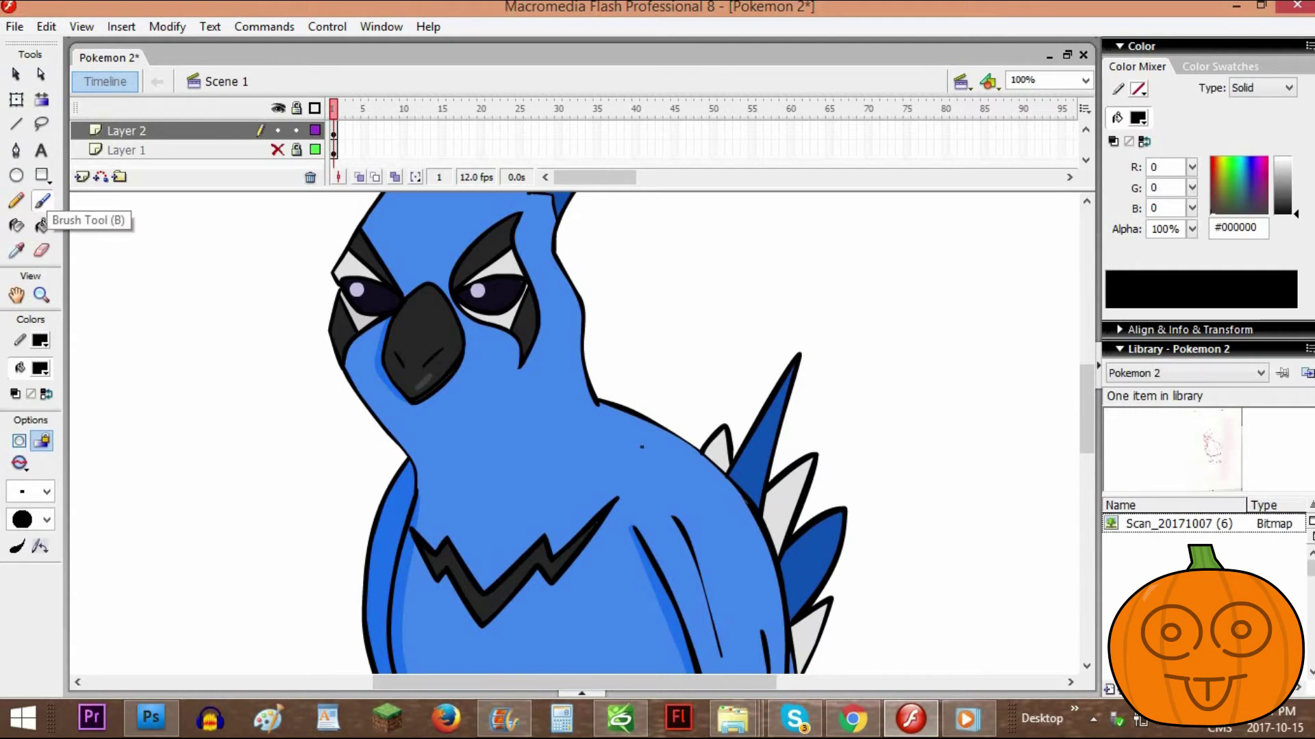
left_click_drag(600, 405, 593, 448)
key("ctrl+minus")
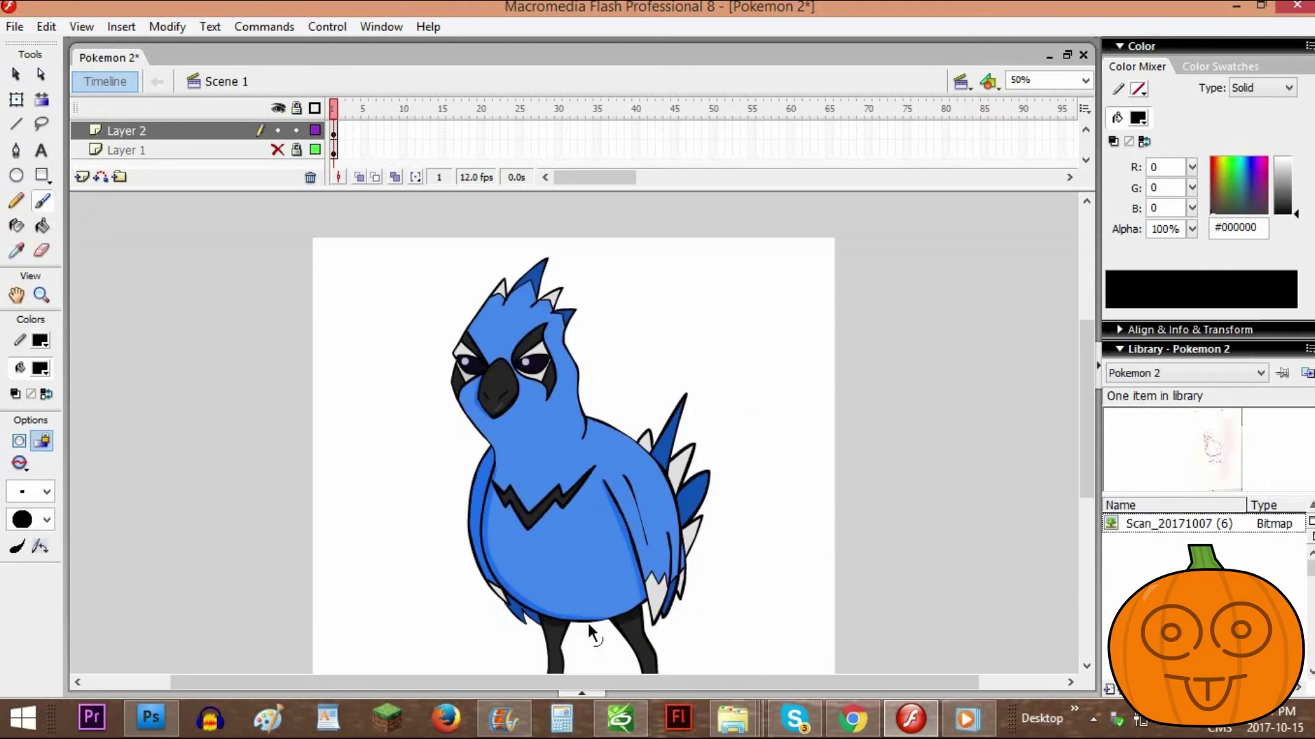
key("ctrl+s")
scroll(588, 622, "down", 3)
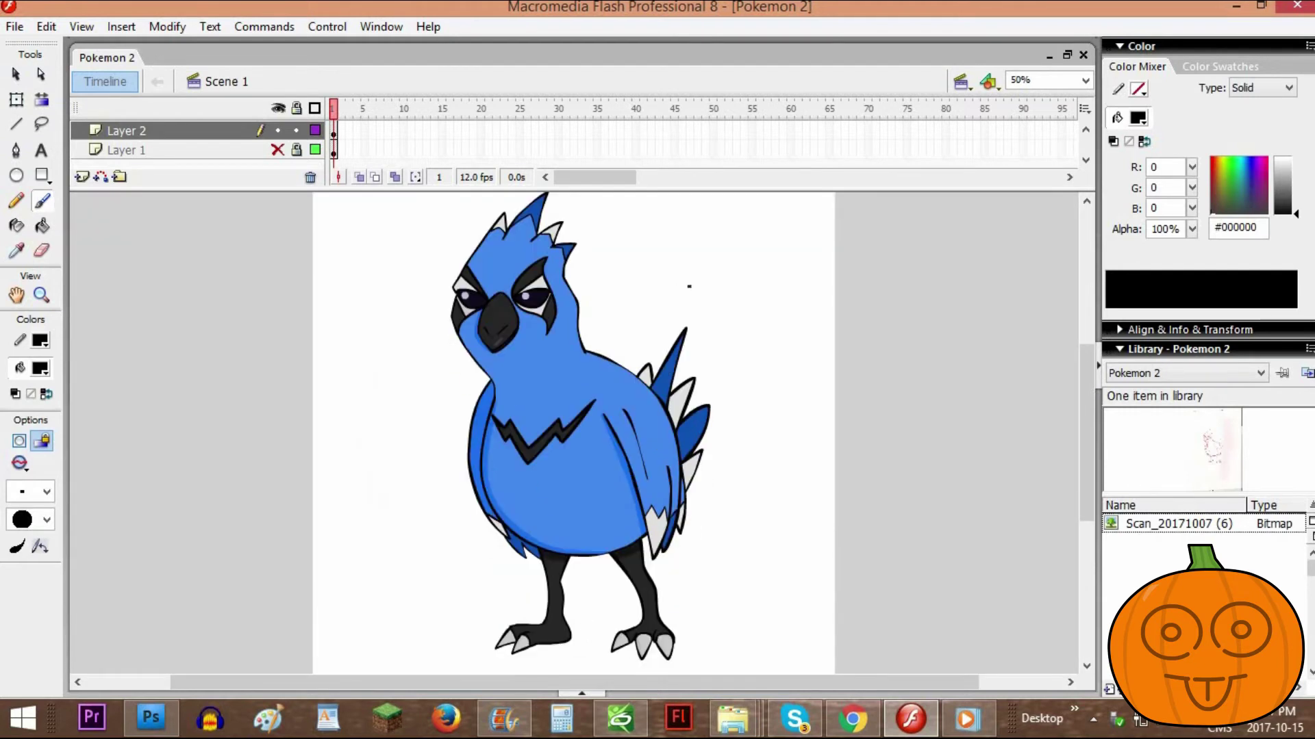